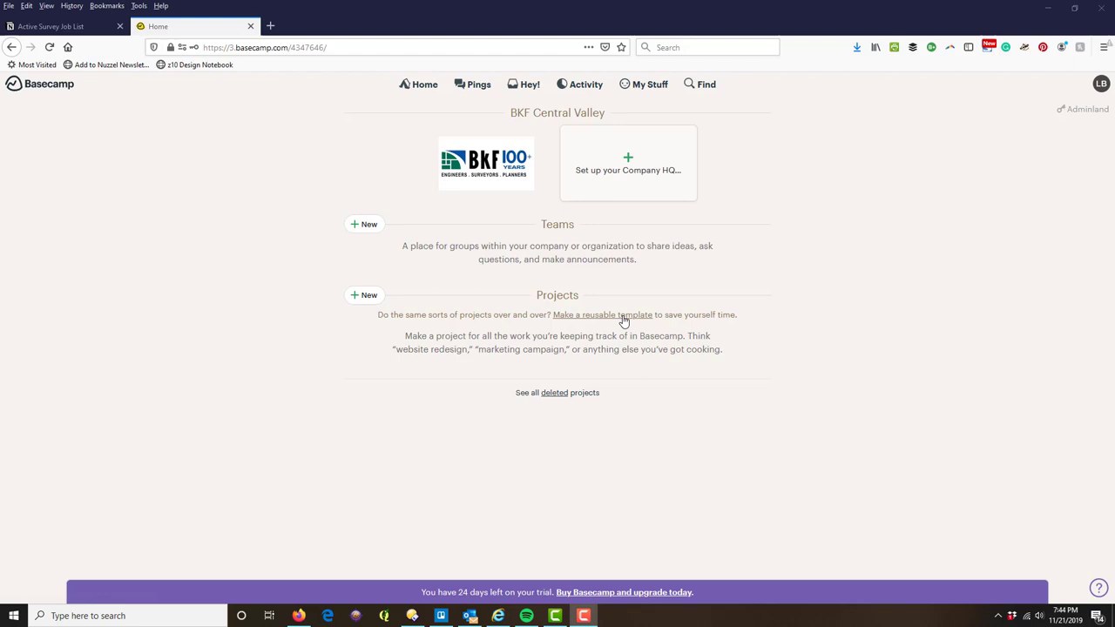
Step: Create a new project named '#110020-131 CRC Mountain View Housing Lease Parcel'
click(369, 297)
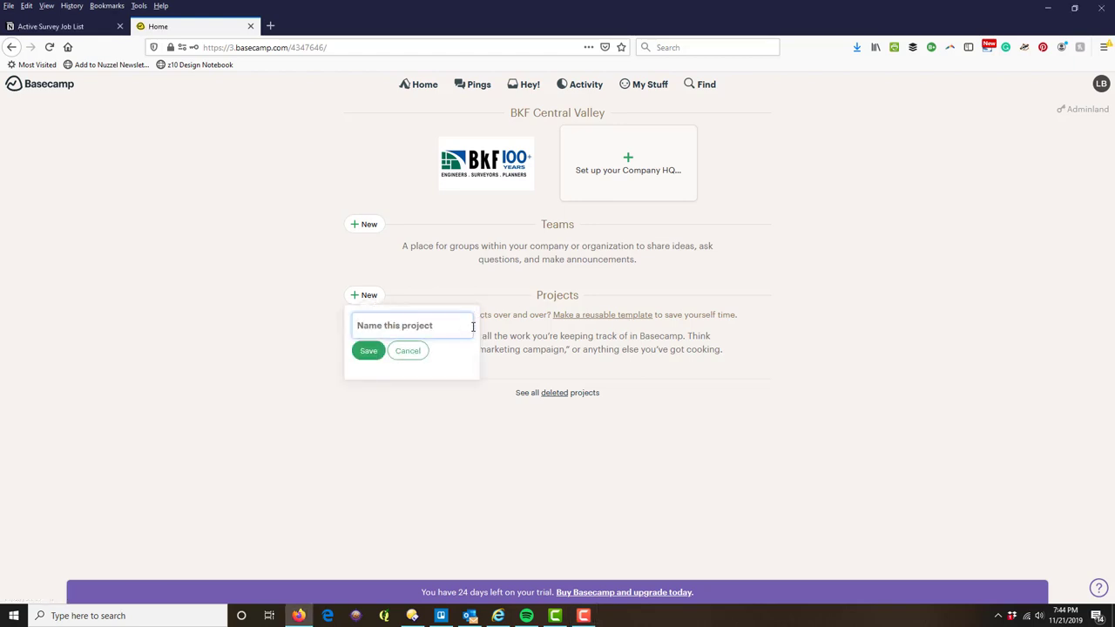
text(#110)
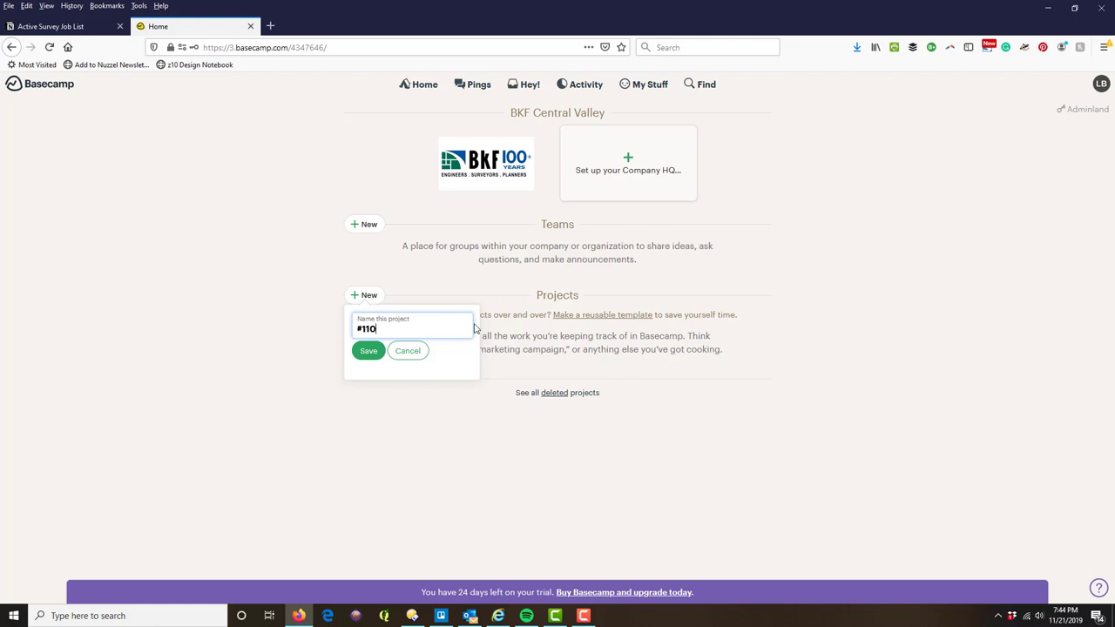
text(20-131)
text( XC)
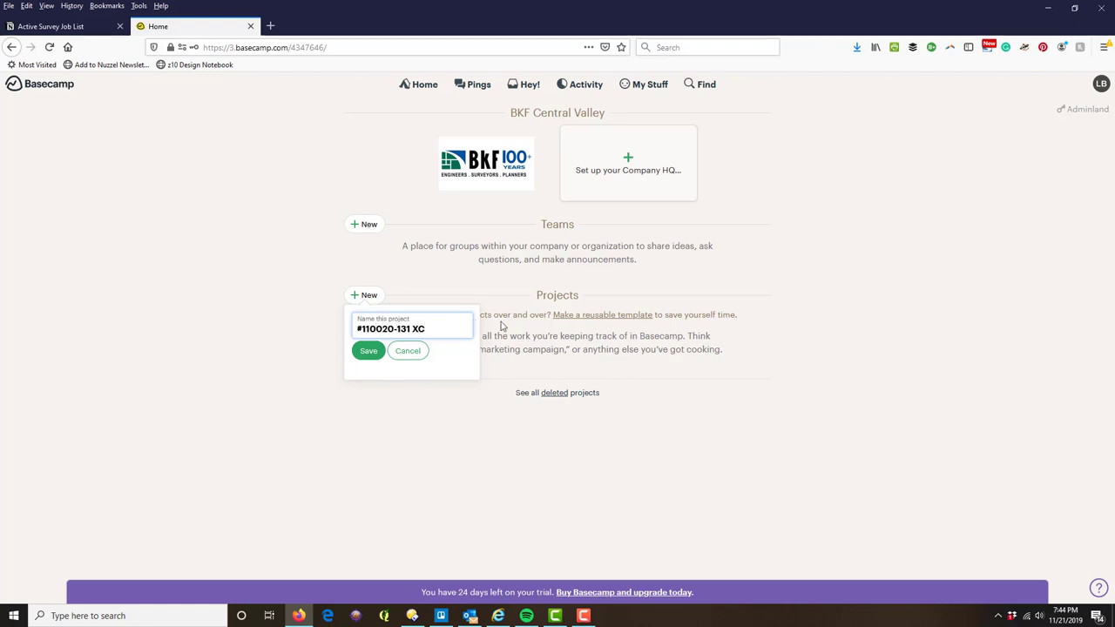
key(BackSpace)
key(BackSpace)
text(CRC M)
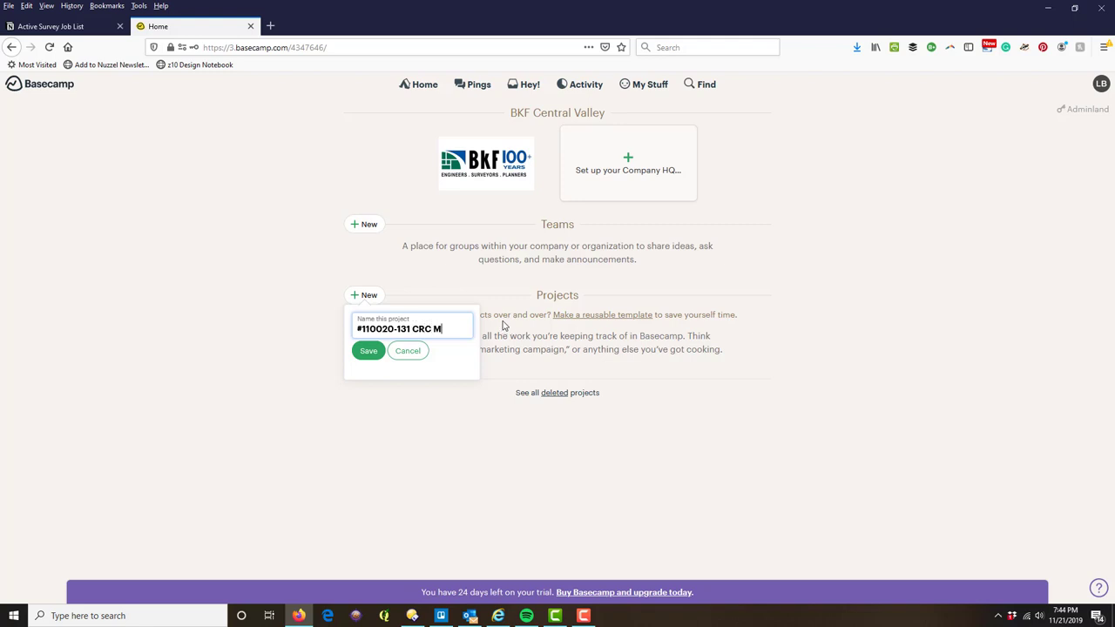
text(untain)
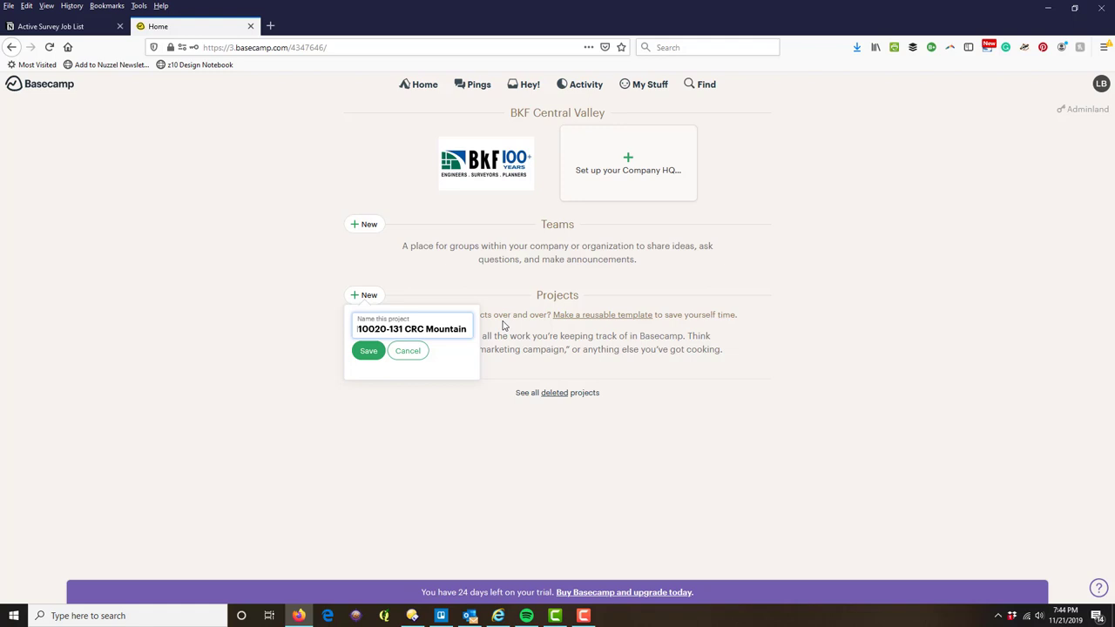
text( Vi)
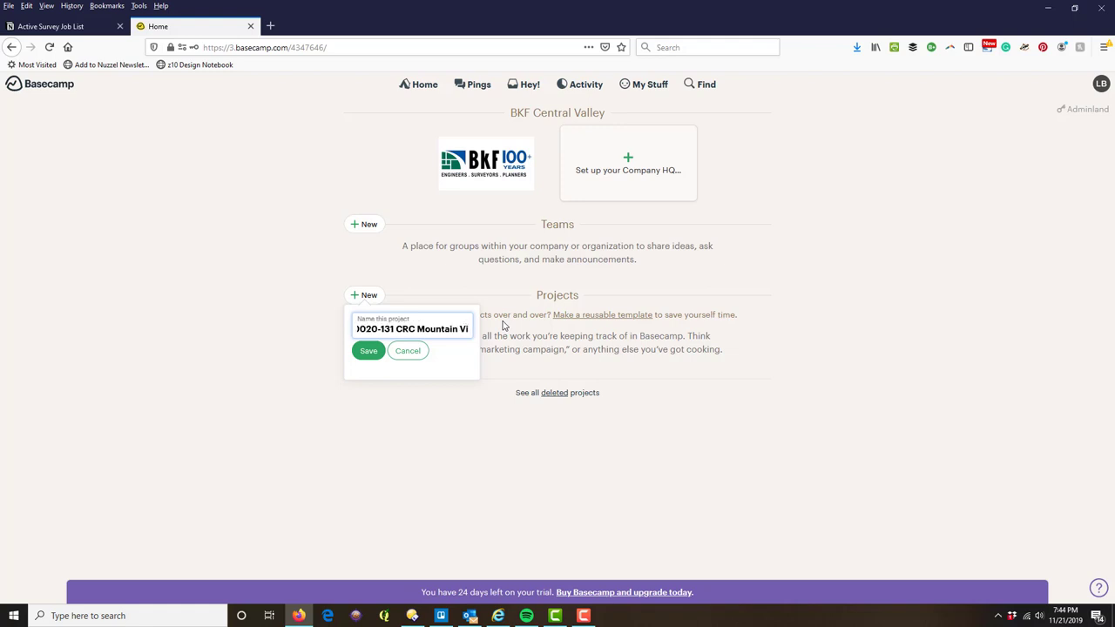
text(ew Housing Leas)
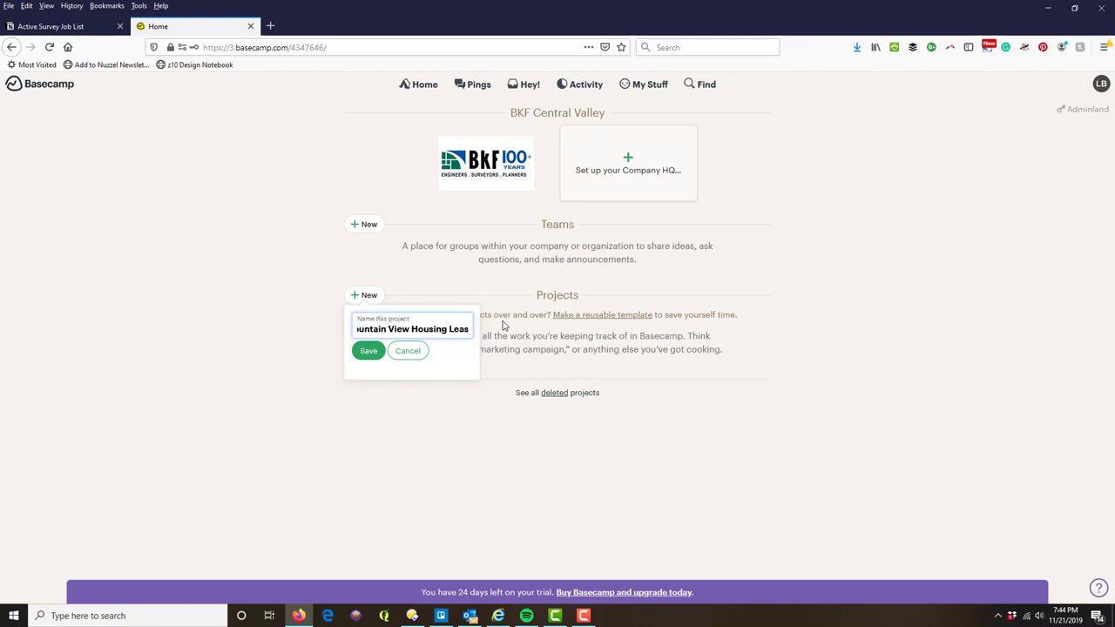
text(e Parcel)
key(Return)
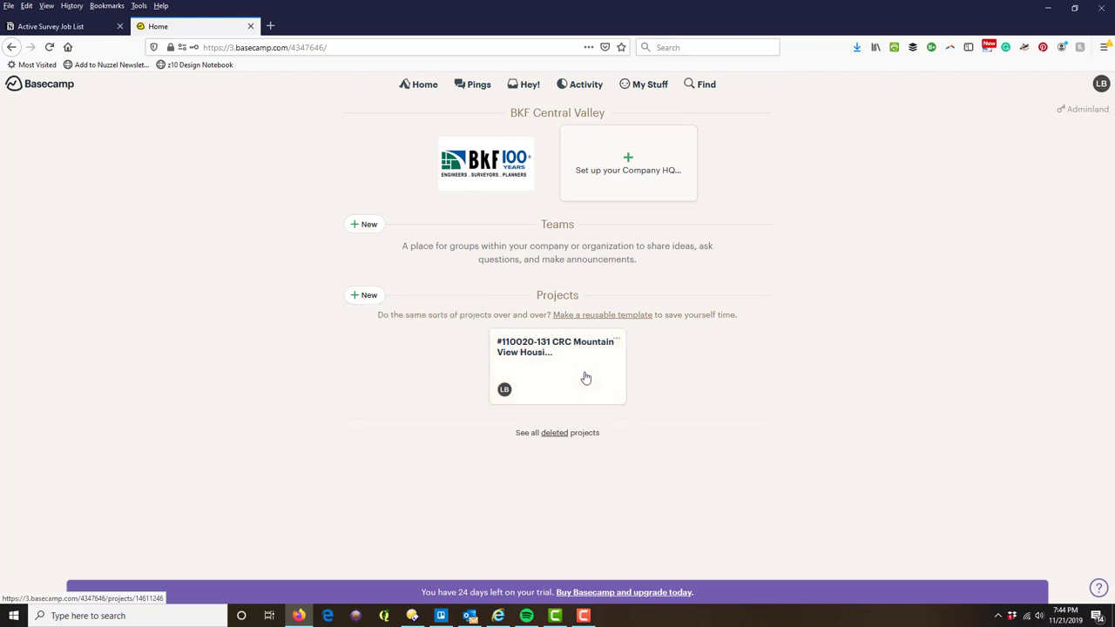
Step: Open the new #110020-131 project's page and decline the setup-help offer
click(585, 377)
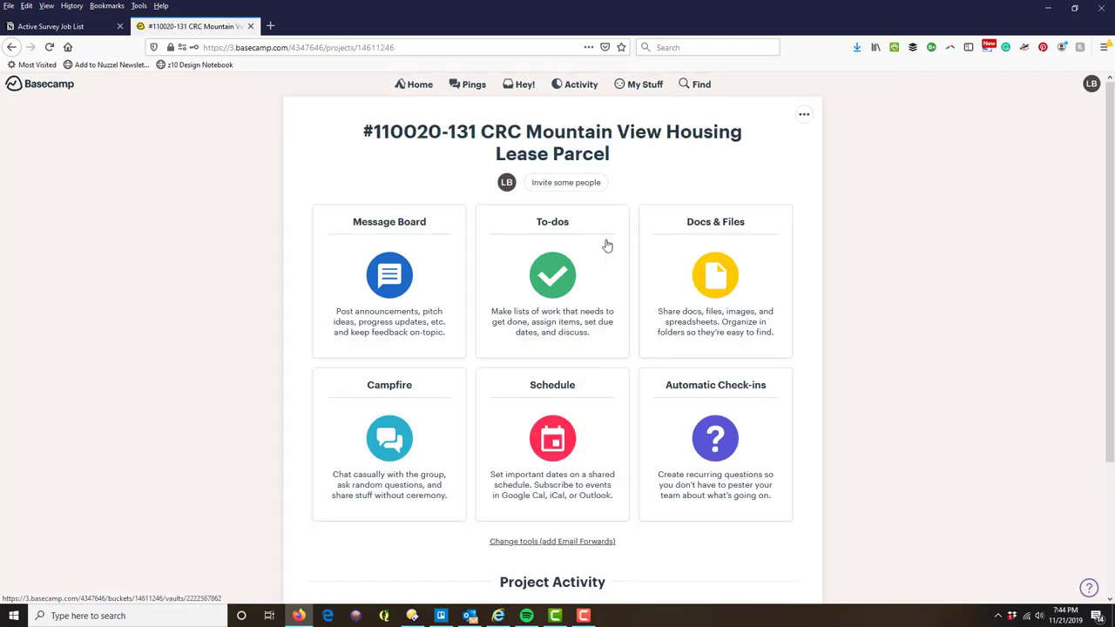
scroll(723, 261, down, 4)
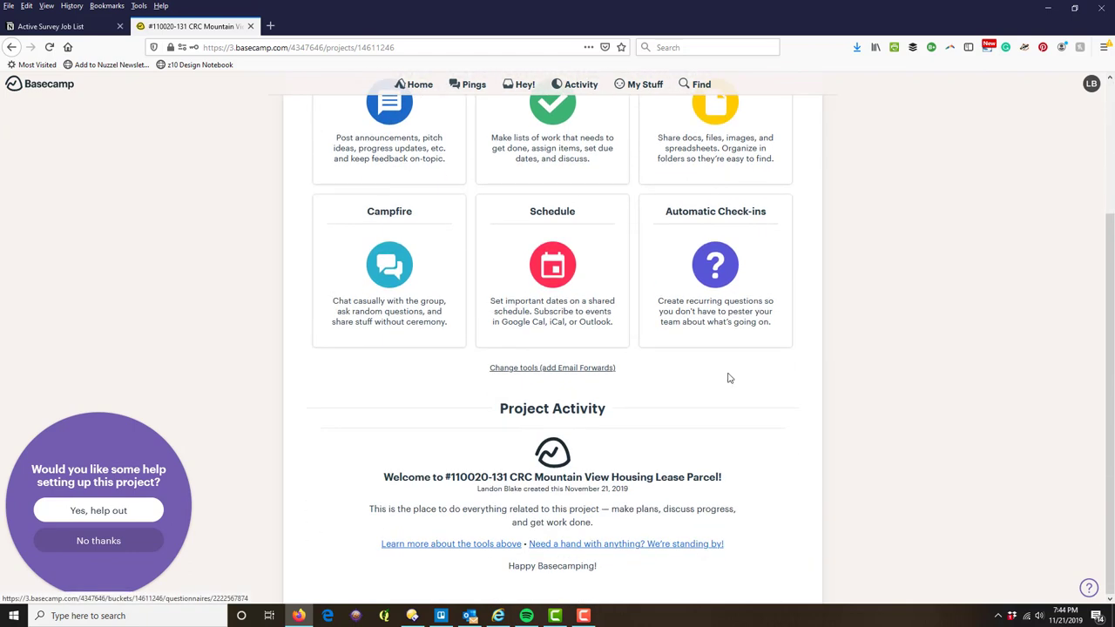
scroll(730, 378, up, 4)
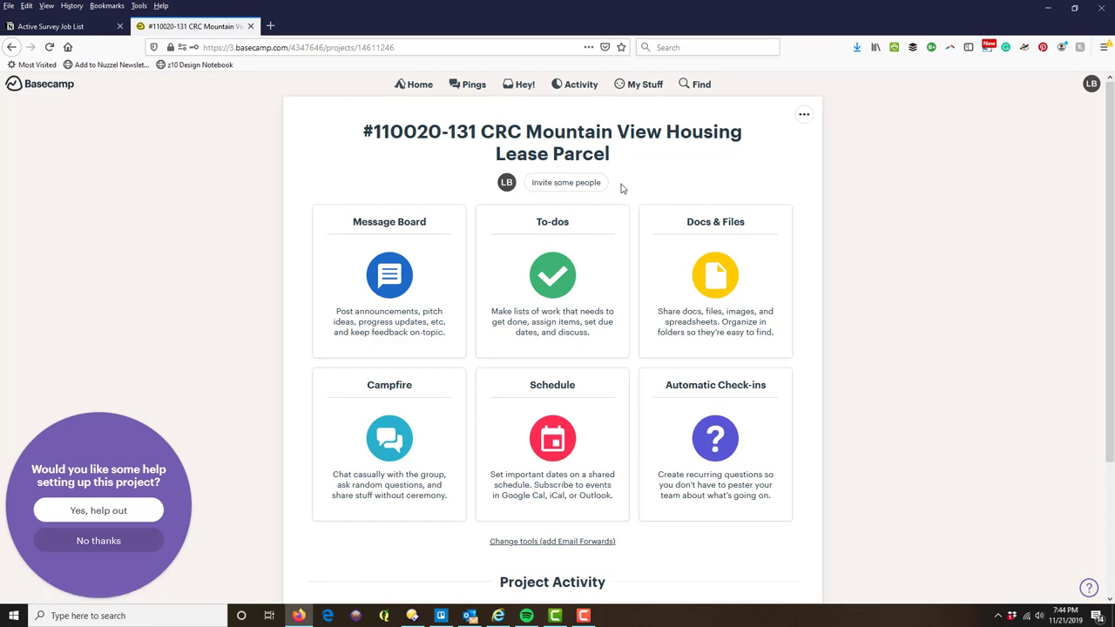
click(104, 542)
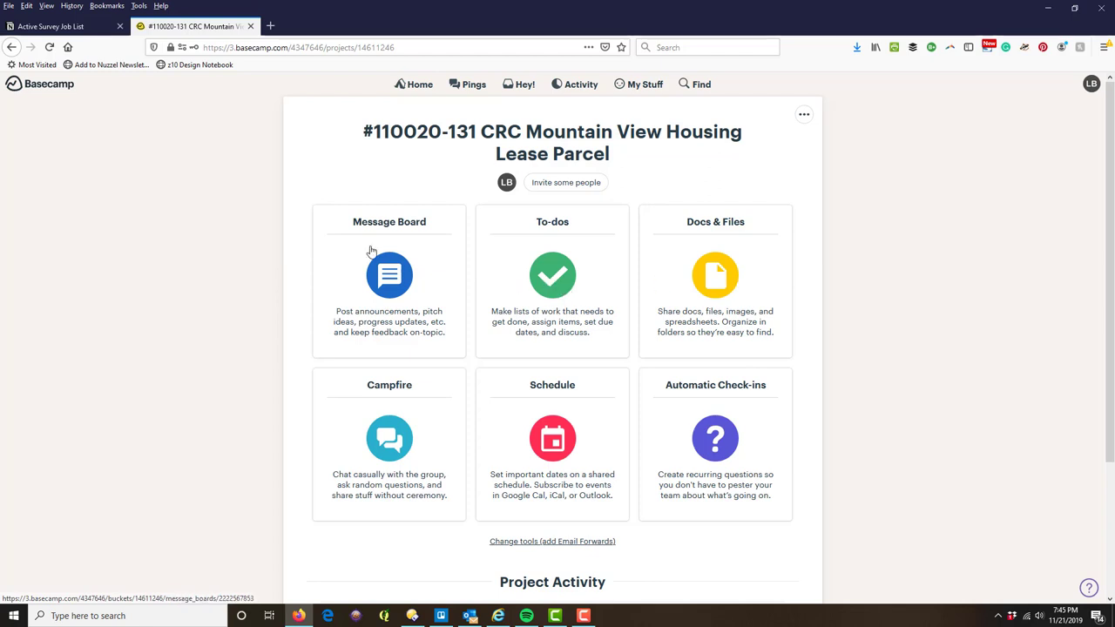
Step: Create a to-do list named 'In-The-Hopper' in the project's To-dos
click(548, 227)
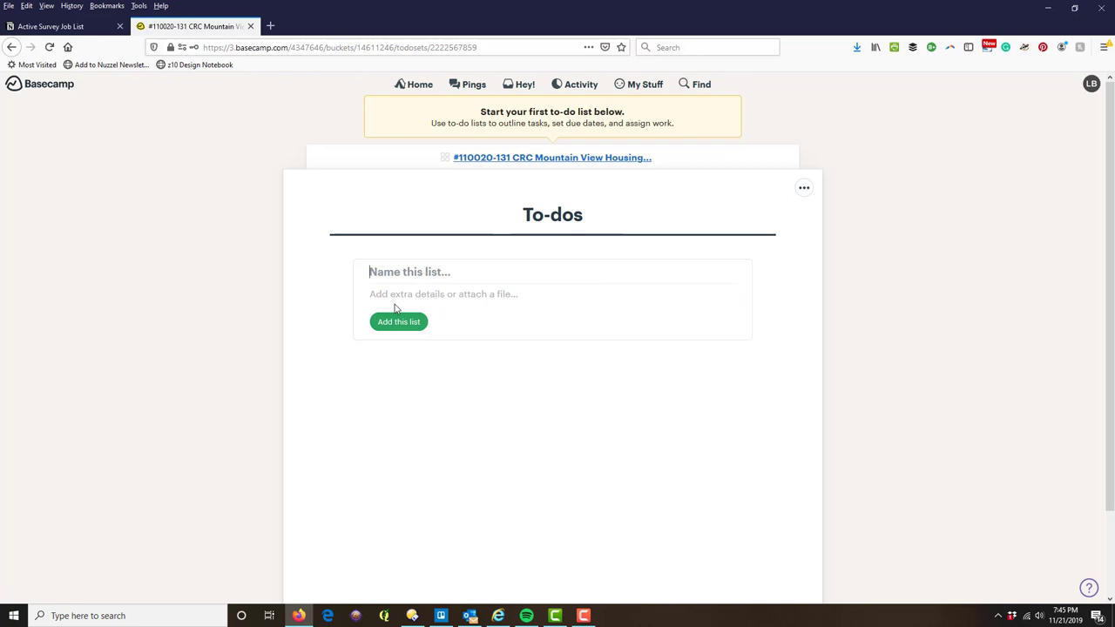
scroll(662, 331, down, 2)
scroll(652, 346, up, 2)
click(471, 273)
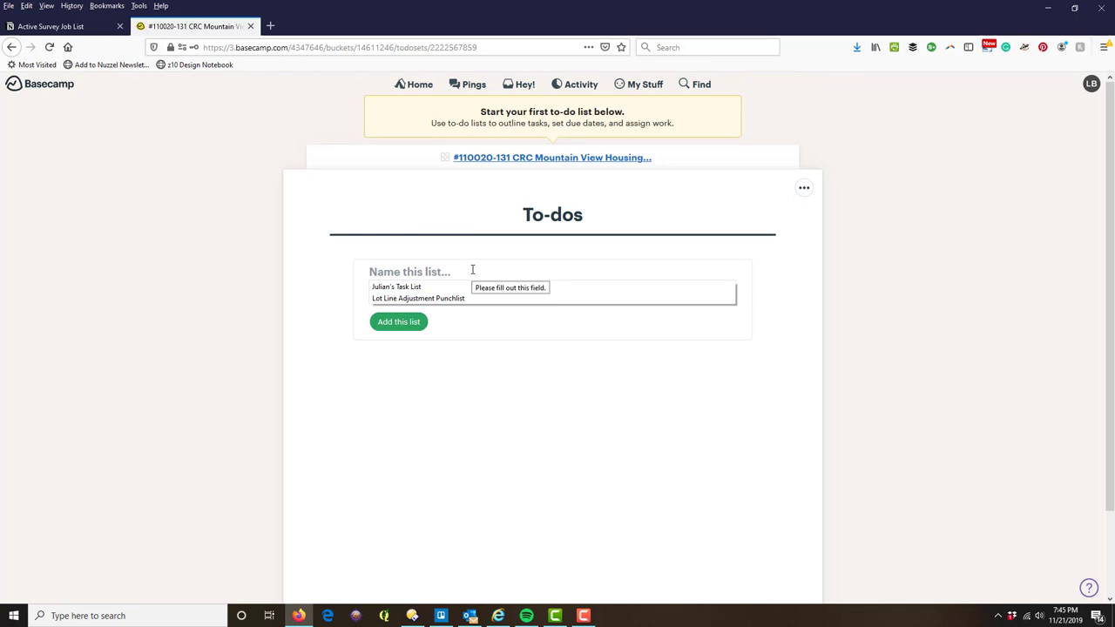
text(In-)
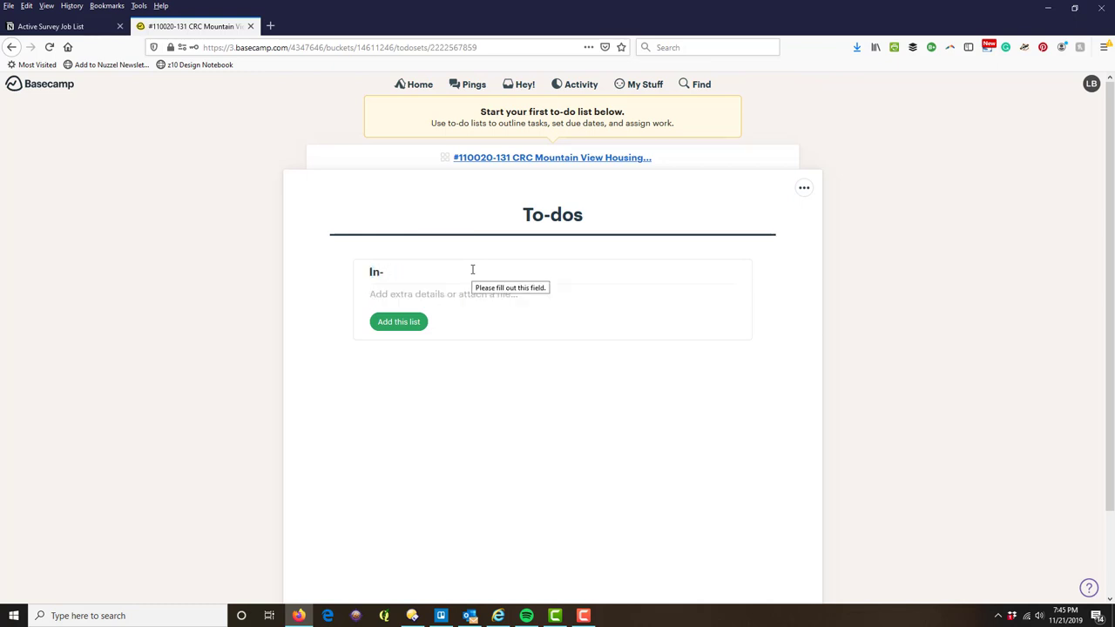
text(the)
key(BackSpace)
key(BackSpace)
key(BackSpace)
text(JH)
text(o)
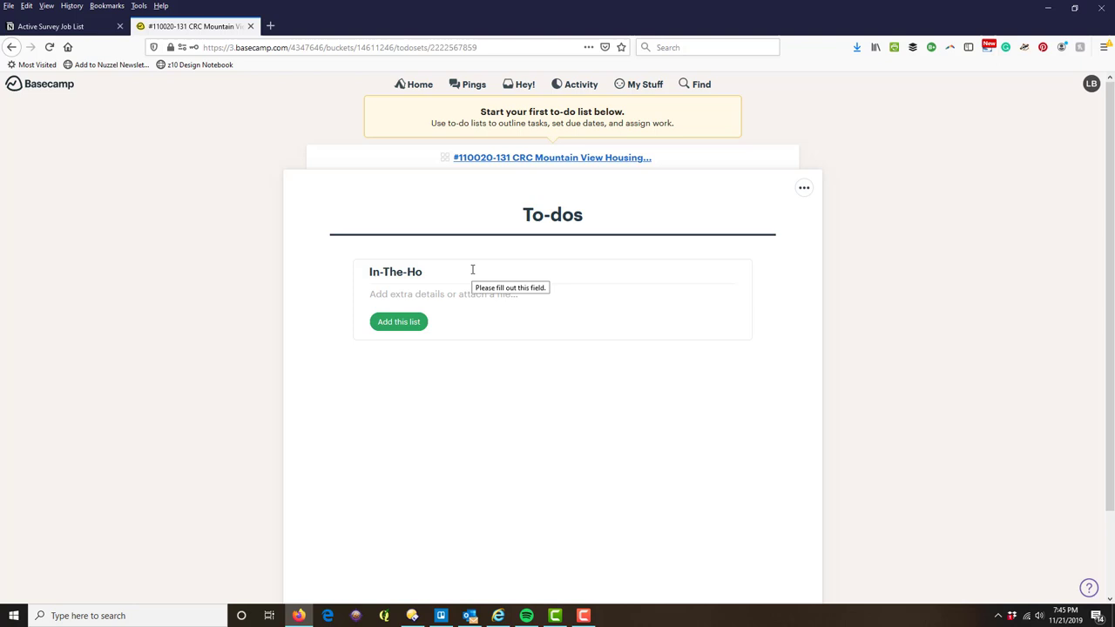
text(pper)
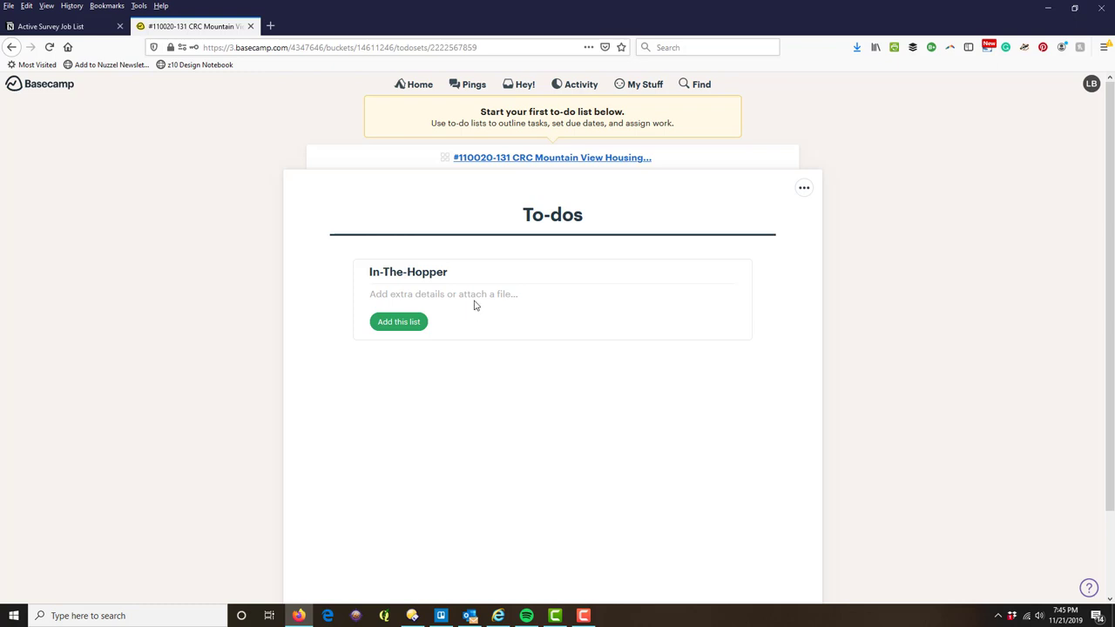
click(409, 329)
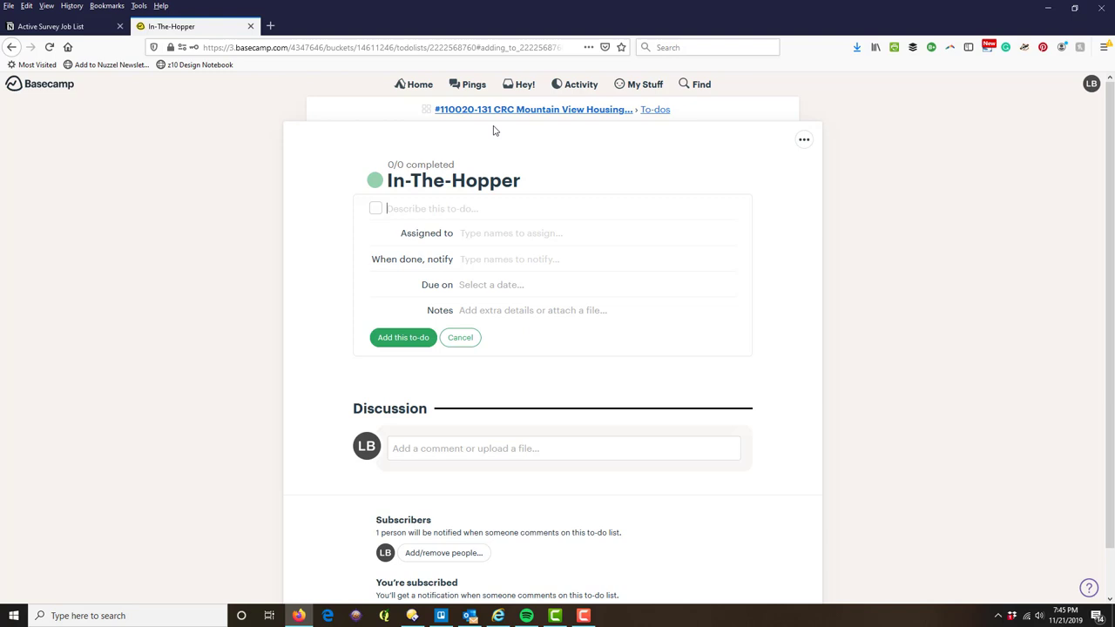
Step: Add to-dos for control point elevations and the field survey data review; draft a land title follow-up
text(Fix vertic)
text(al by)
text(d se)
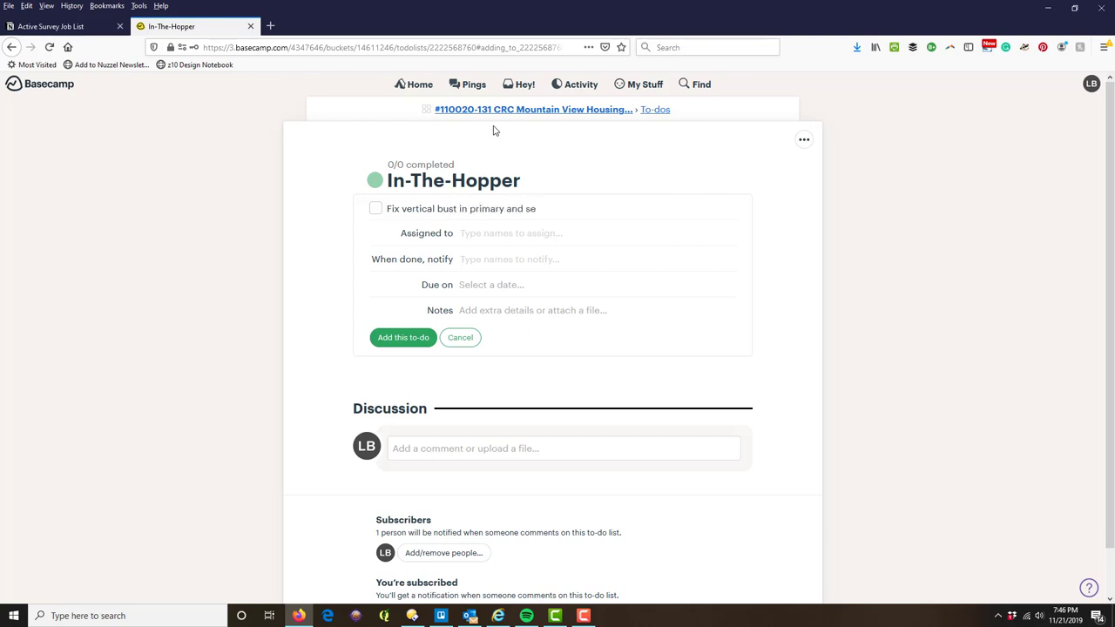
text(condary control point)
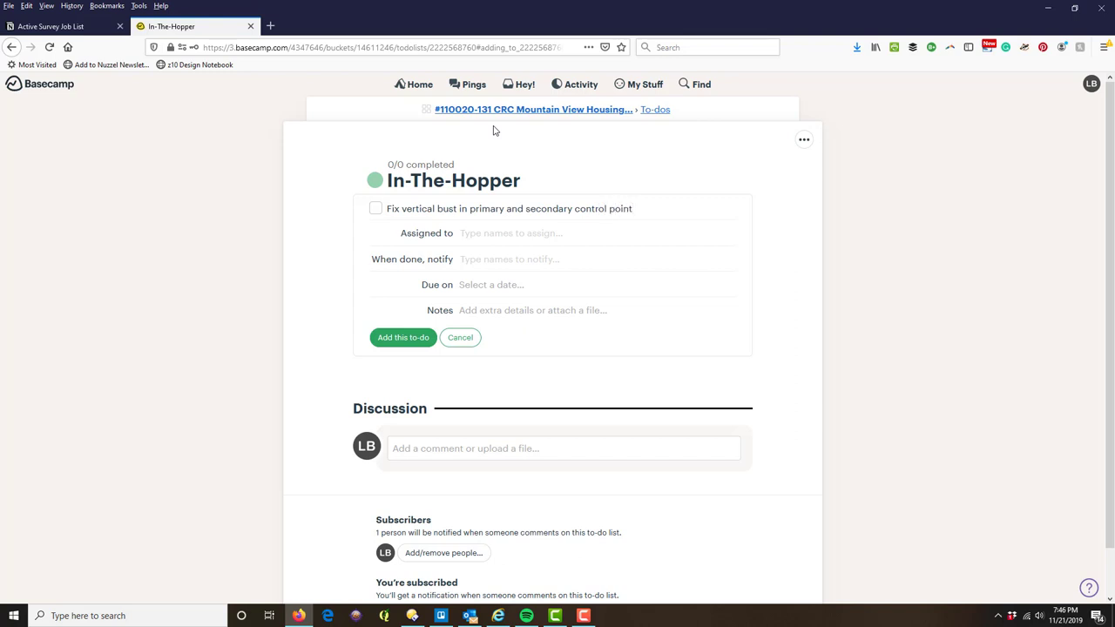
text(levations.)
key(Return)
text(Rev)
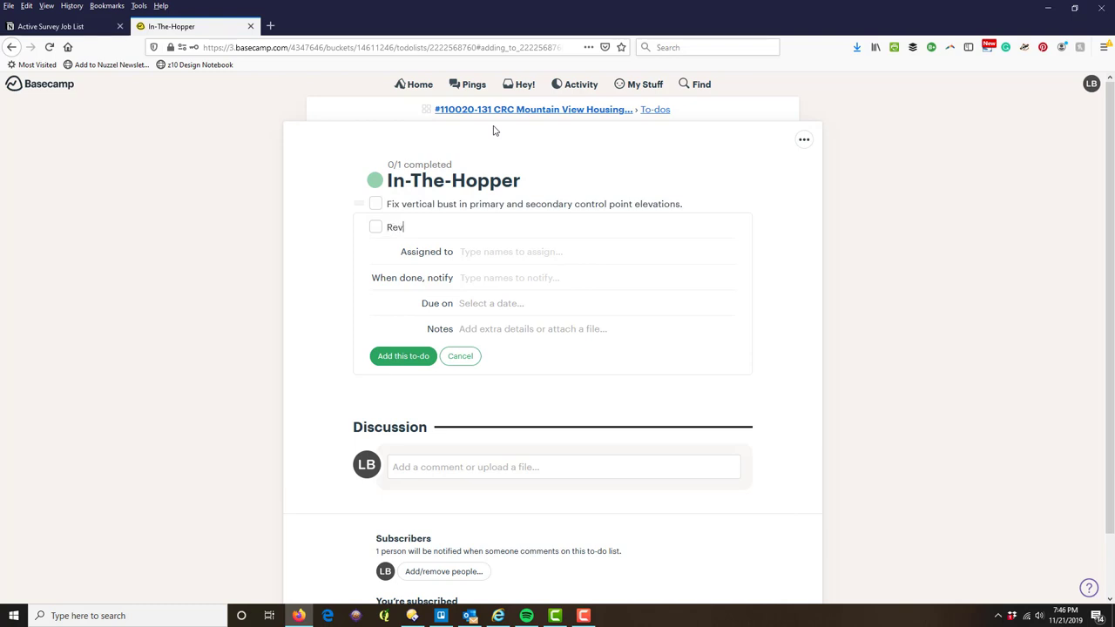
text(iew t)
text(he fi)
text(eld data from )
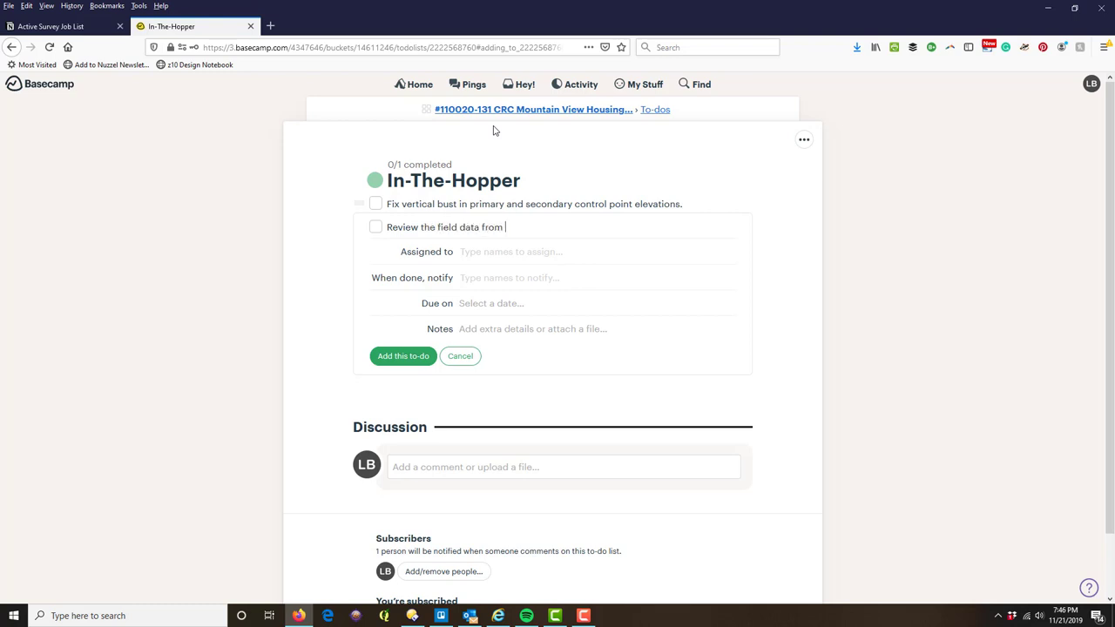
text(the)
text( topo an)
text(d surface utili)
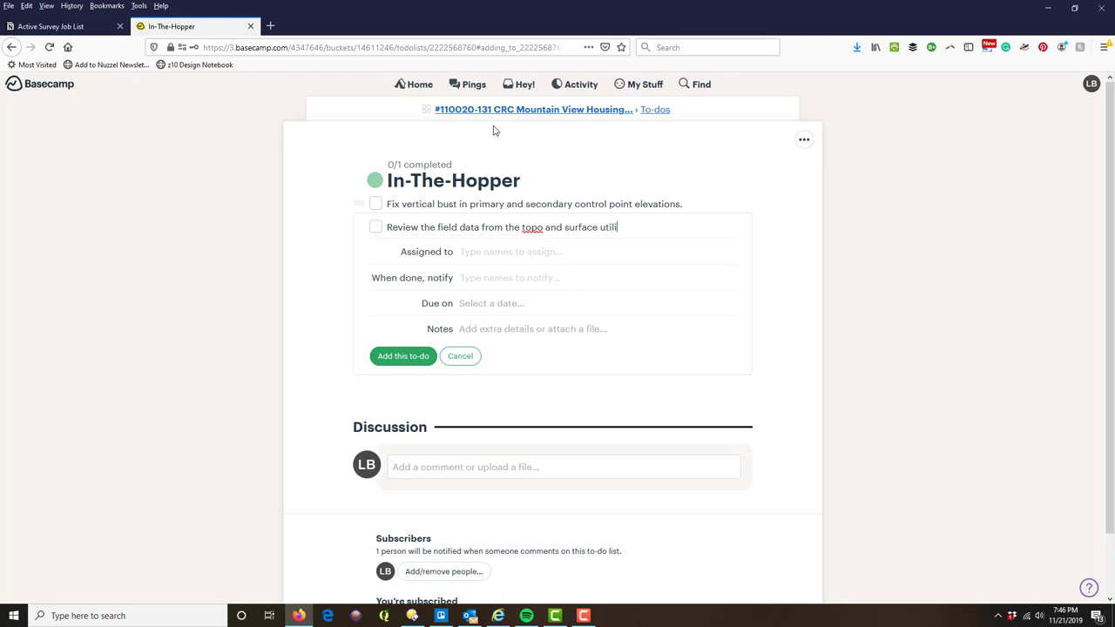
text(ty field su)
text(rveys.)
key(Return)
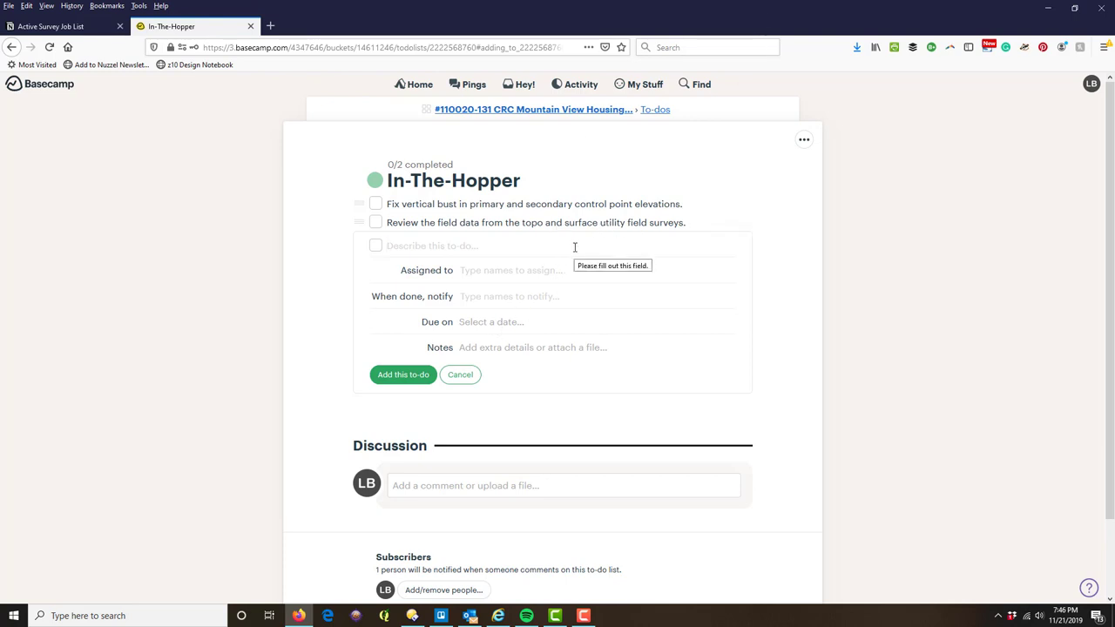
text(Fo)
text(llo)
text(w-up on revised la)
text(nd title)
text( report.)
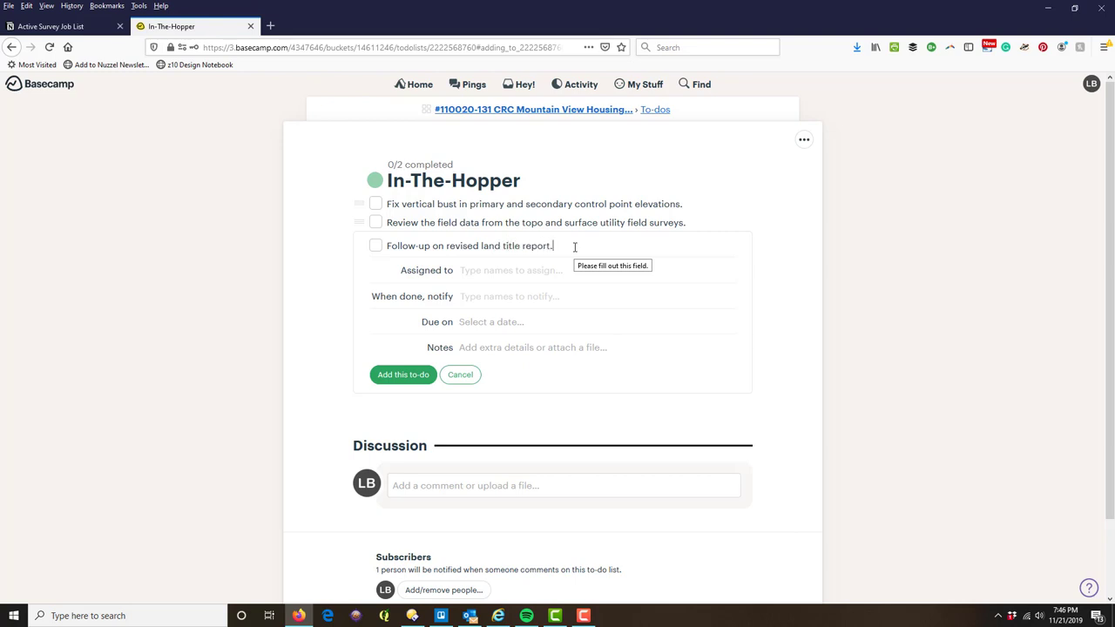
Step: Assign the land title follow-up to the suggested member, due Tue, Nov 26, 2019
click(582, 269)
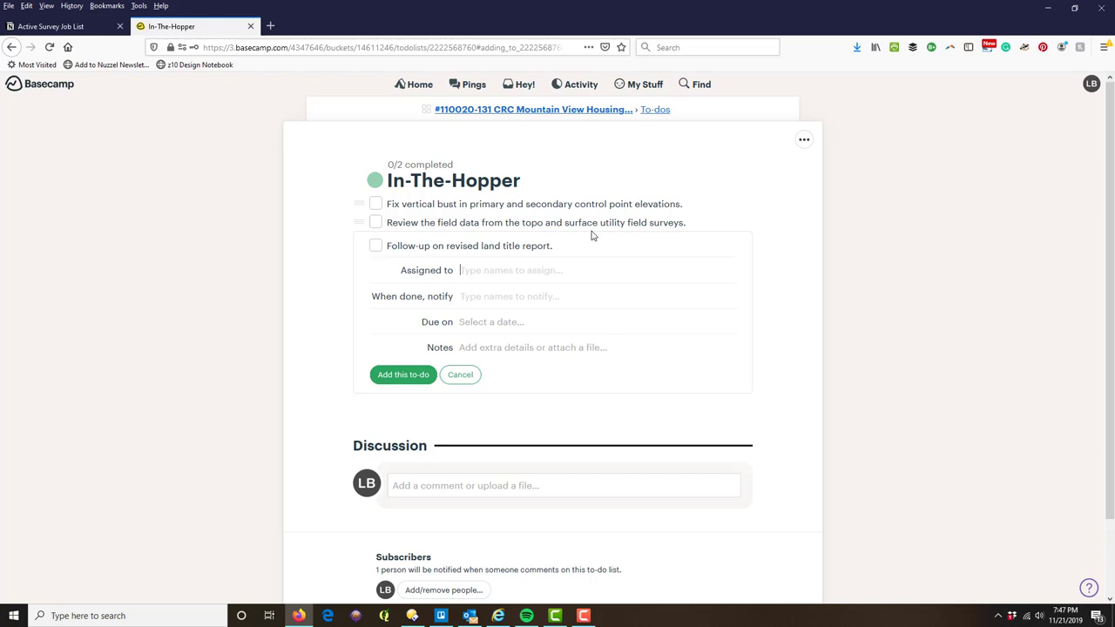
text(L)
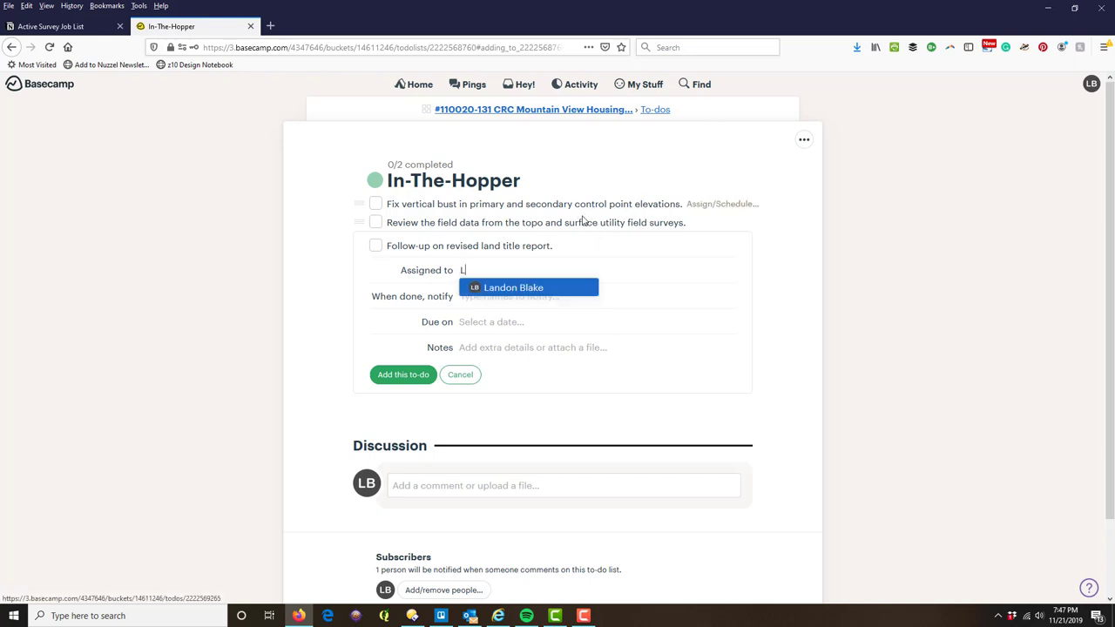
click(531, 288)
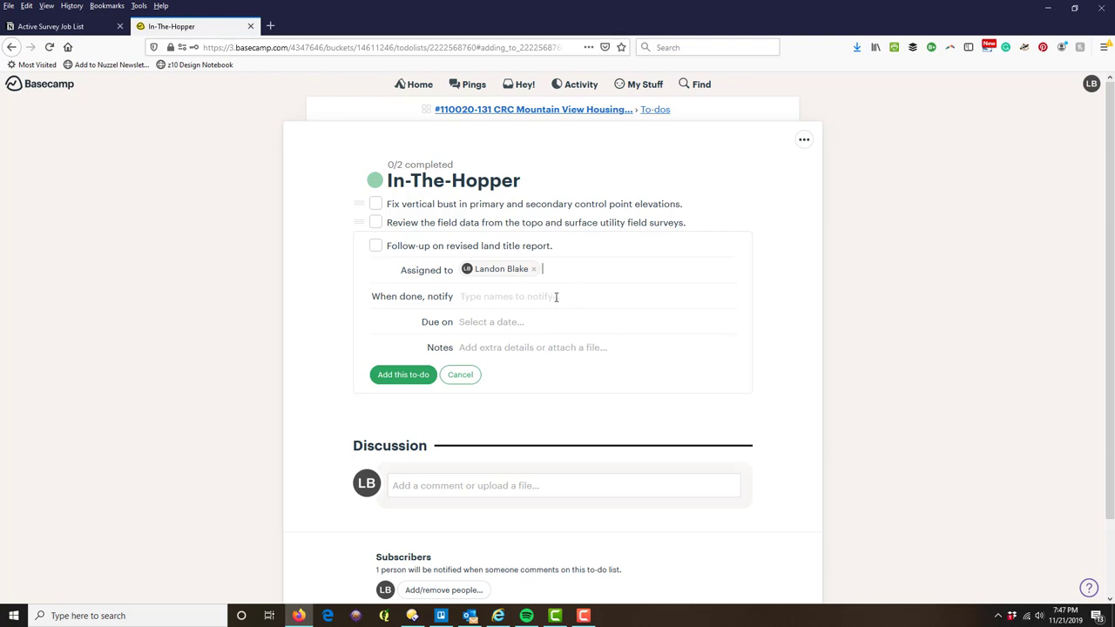
click(544, 324)
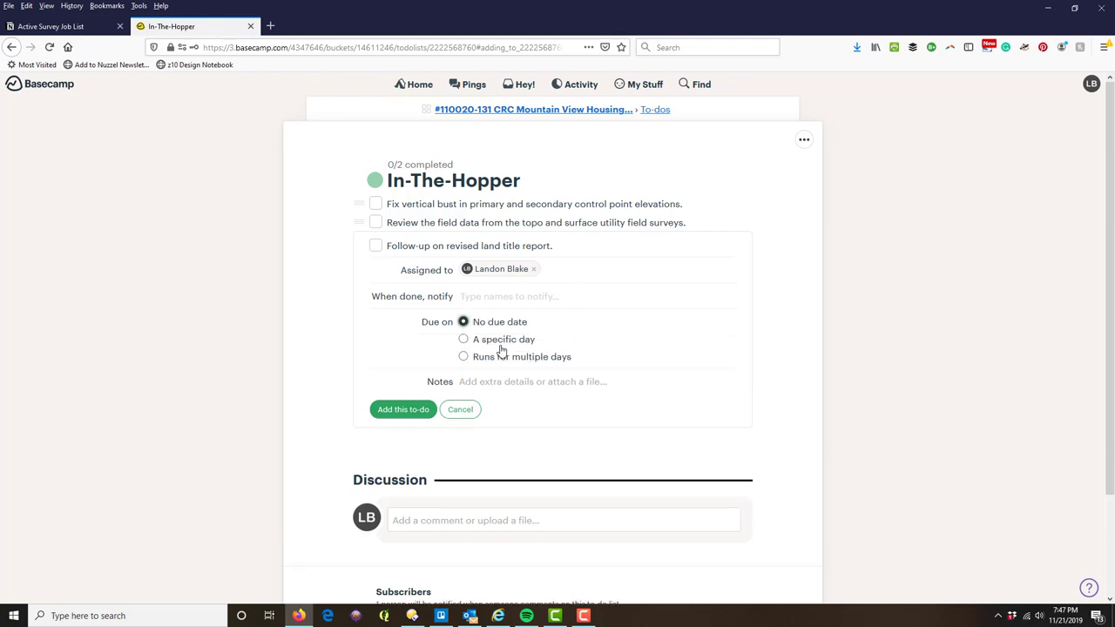
click(513, 341)
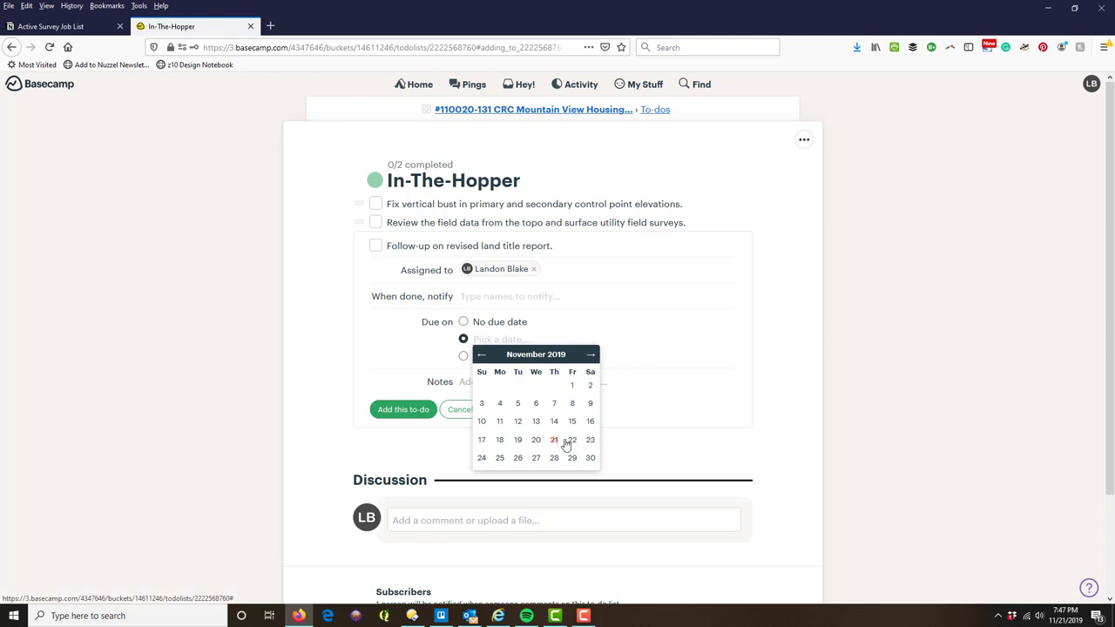
click(517, 458)
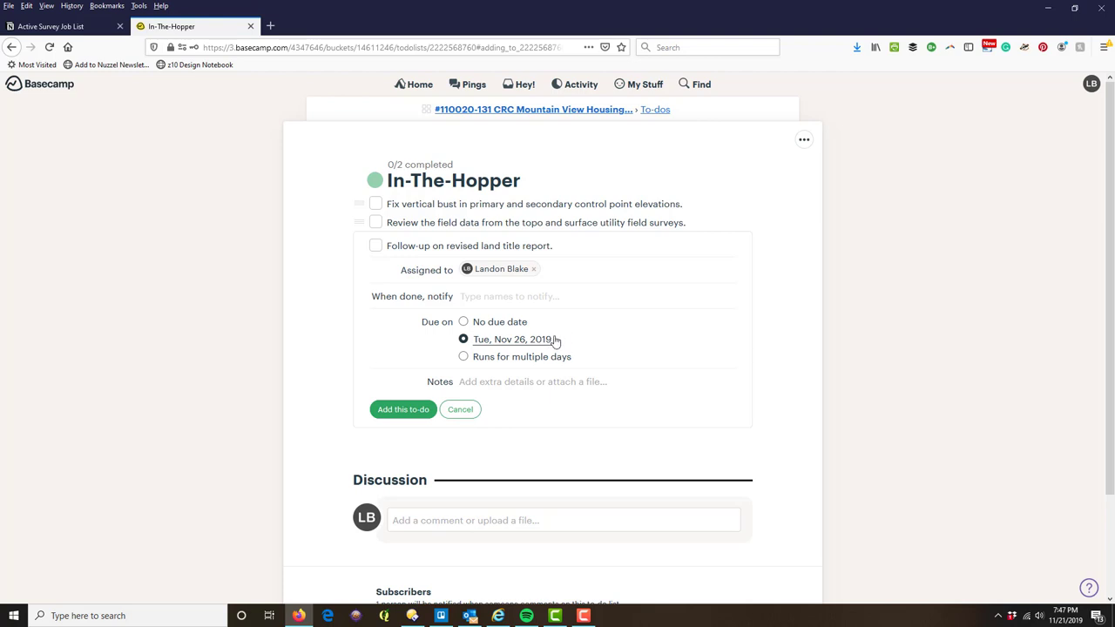
click(484, 383)
Step: Add two bulleted notes on the client's land title report, correct 'Initial', and save the to-do
text(a)
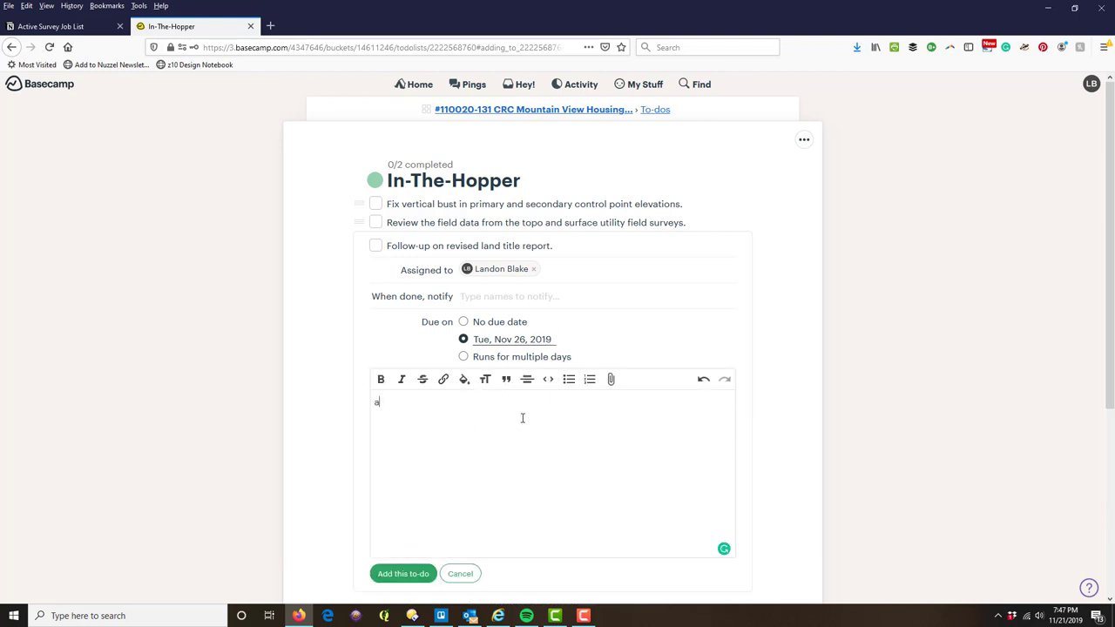
click(569, 379)
text(In)
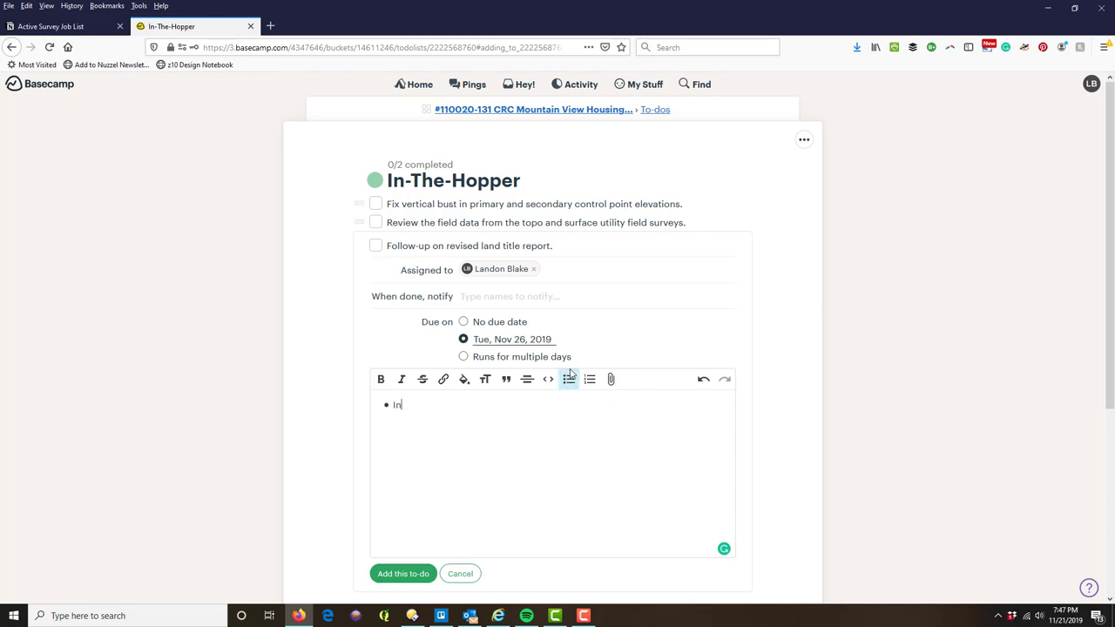
text(iti)
text(l)
key(BackSpace)
key(BackSpace)
key(BackSpace)
text(and)
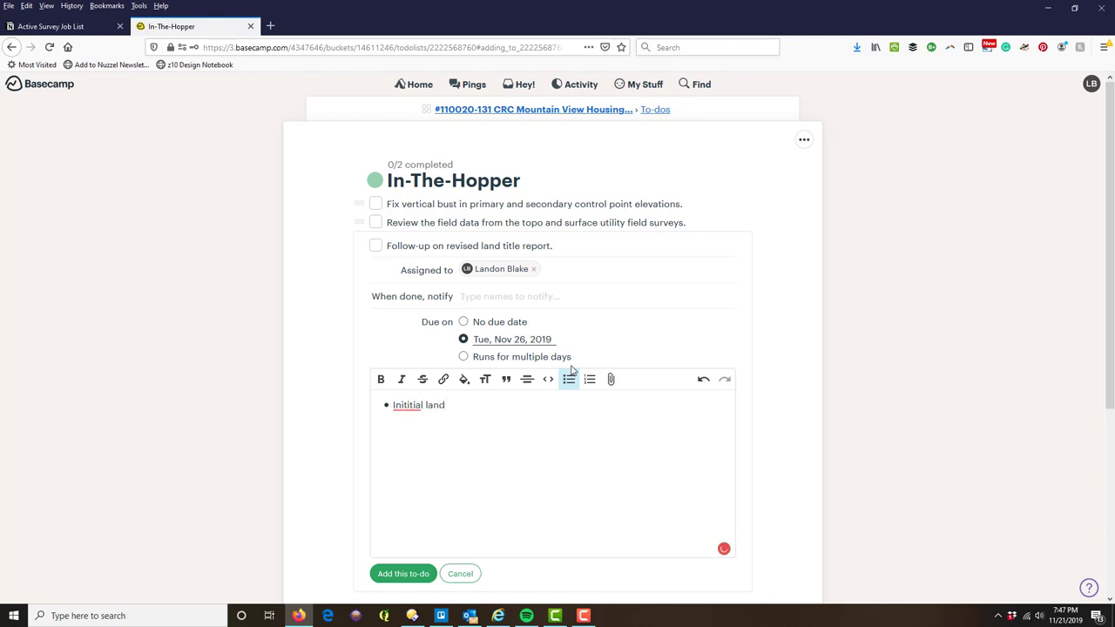
text( title report provi)
text(ded by the cli)
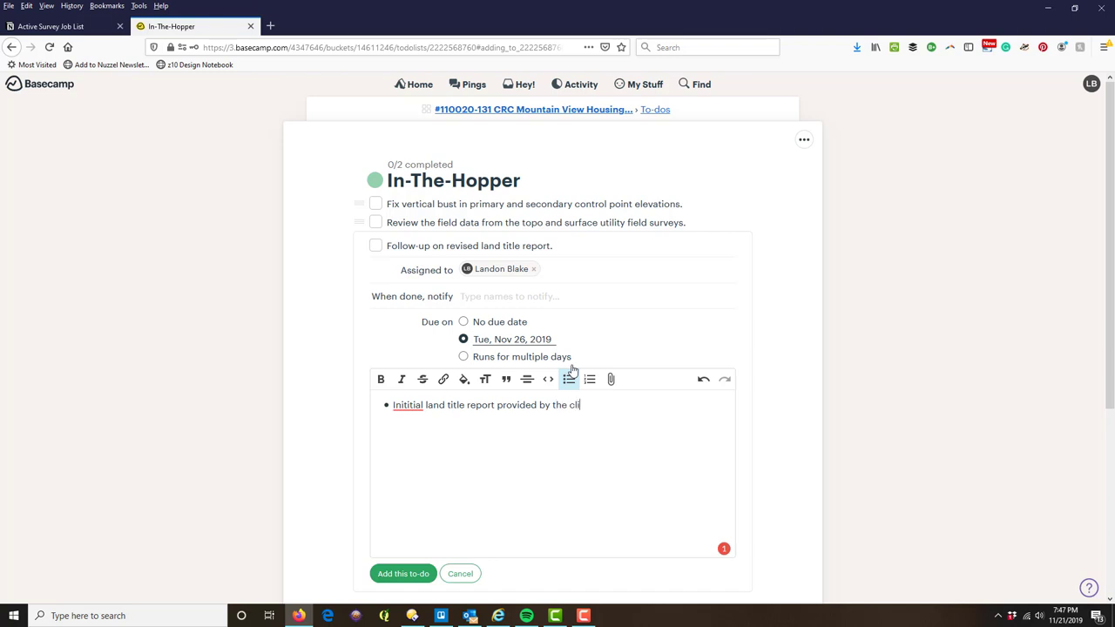
text(ent cov)
text(ers wa)
text(y too much prop)
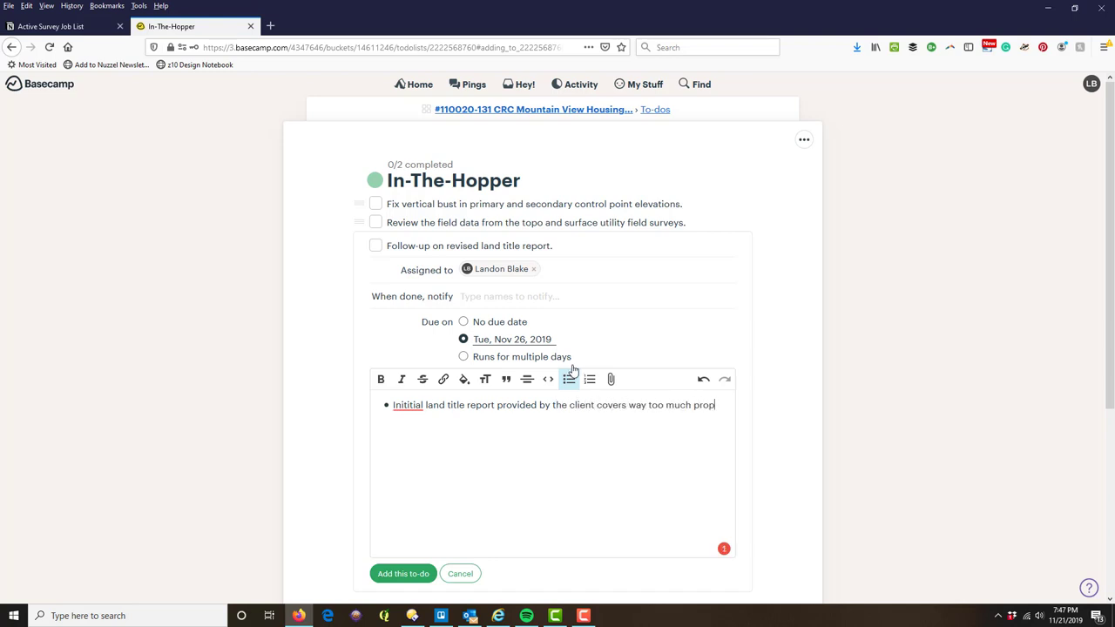
text(erty)
text(n)
text(have the)
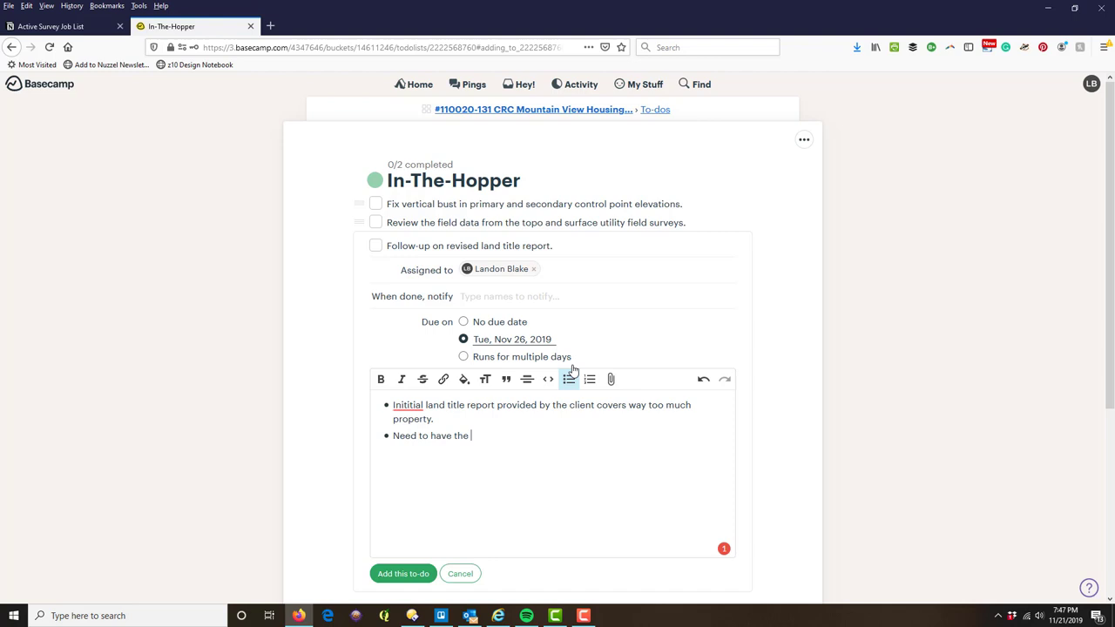
text(land title report )
text(narrowed to cover )
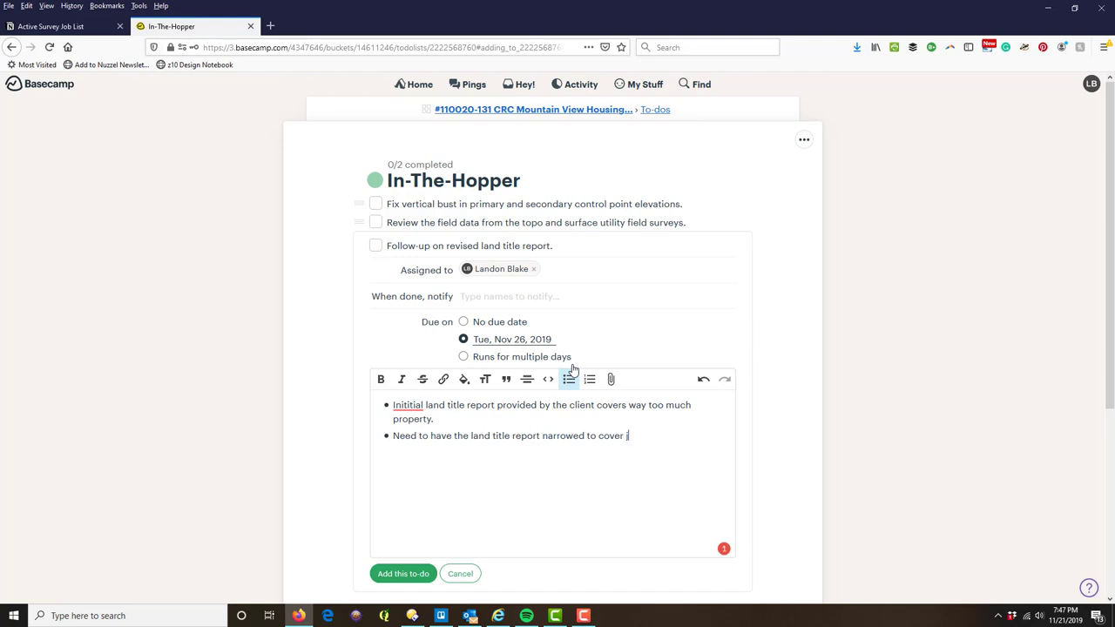
text( the pro)
text(posed leas)
text(nt)
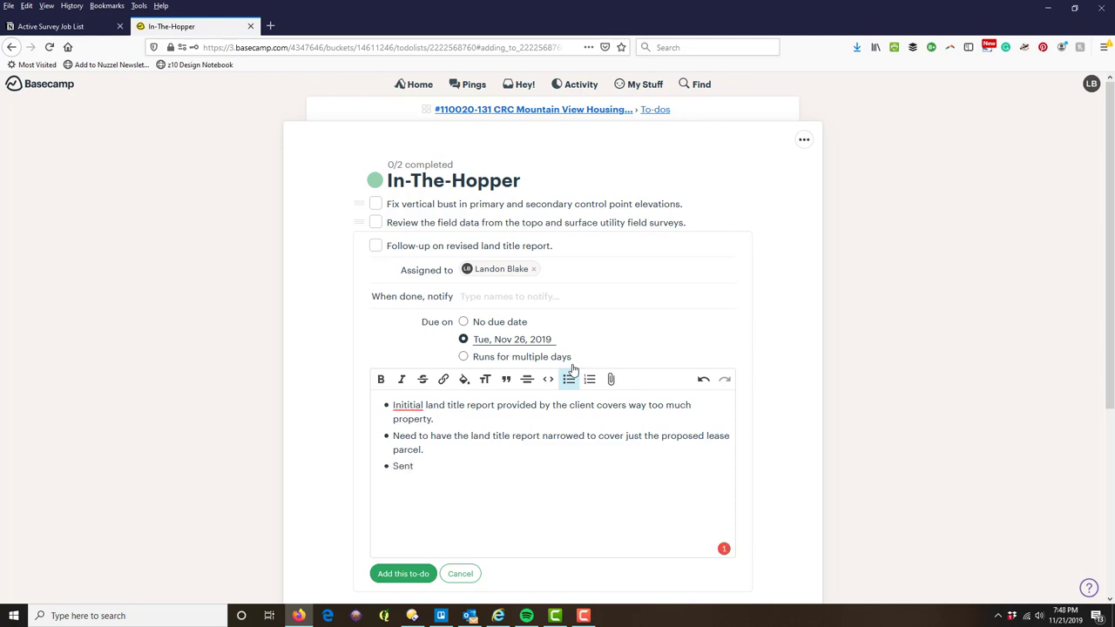
key(BackSpace)
key(BackSpace)
key(BackSpace)
key(BackSpace)
key(BackSpace)
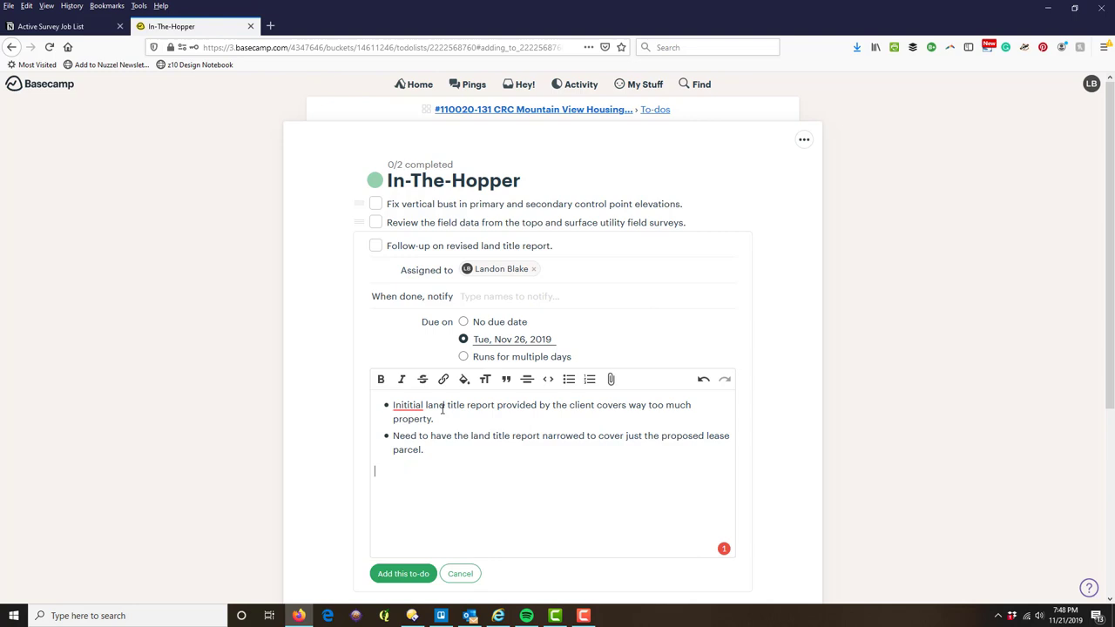
right_click(410, 405)
click(409, 423)
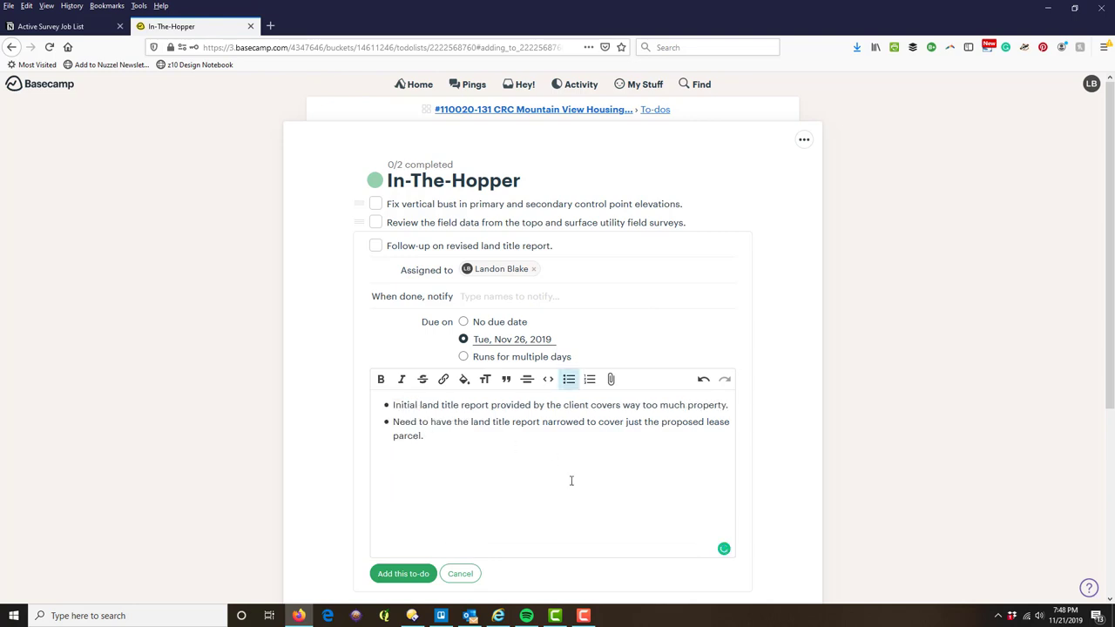
click(411, 576)
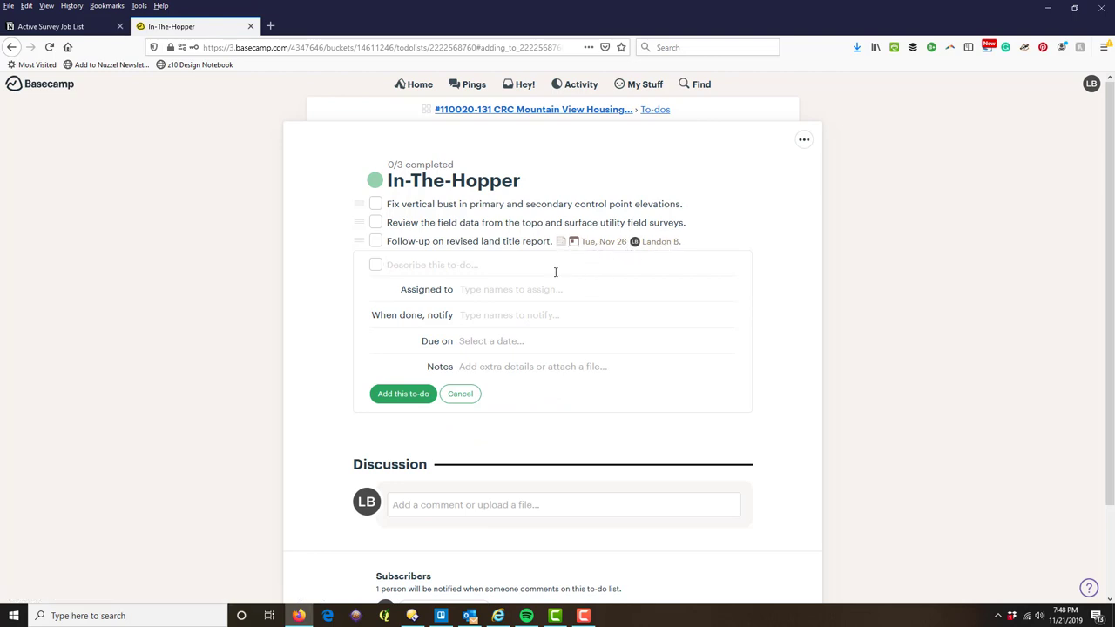
Step: Write a to-do asking a colleague to open billing phases for the land title survey
text(Ope)
key(BackSpace)
key(BackSpace)
key(BackSpace)
text(Ask Rachel to open pha)
text(ses for land )
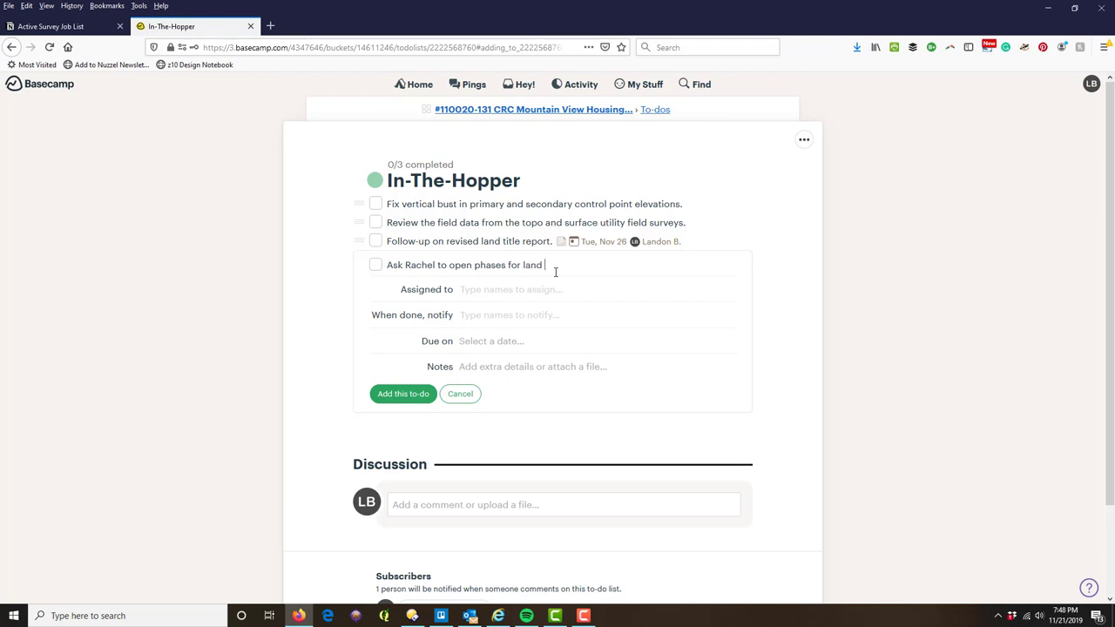
text(title survey in )
text(our b)
text(illing system.)
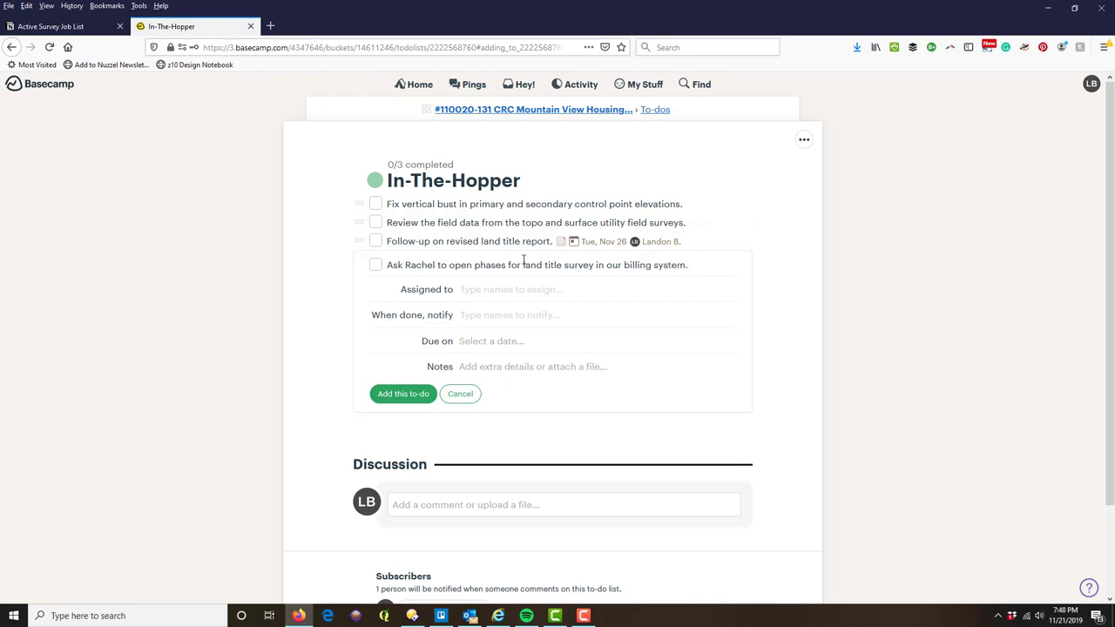
click(523, 265)
text(the )
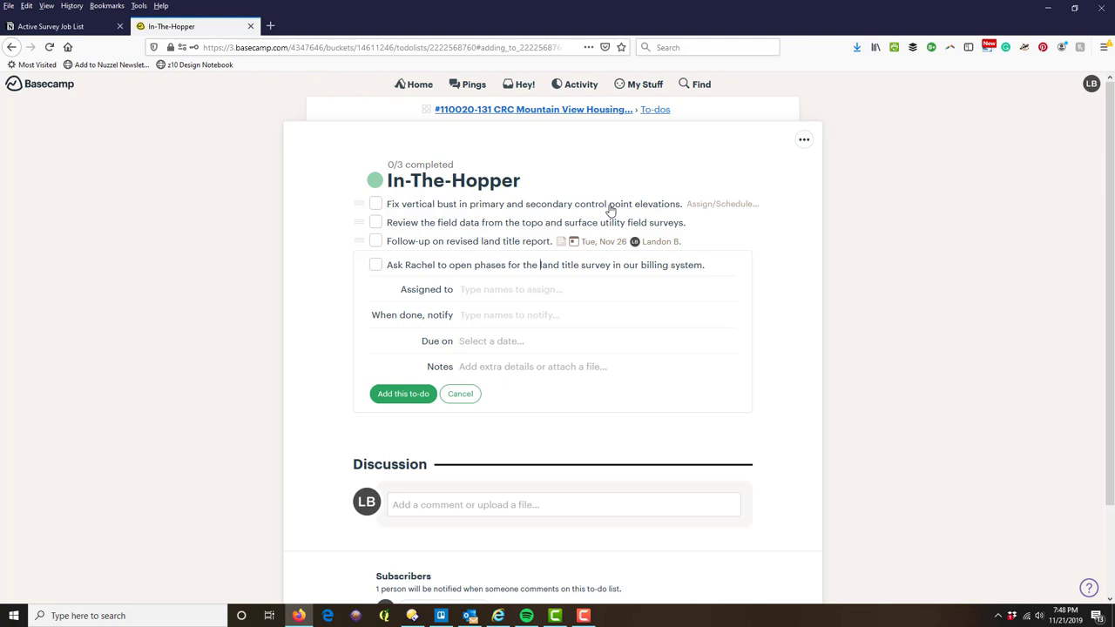
text(Landon)
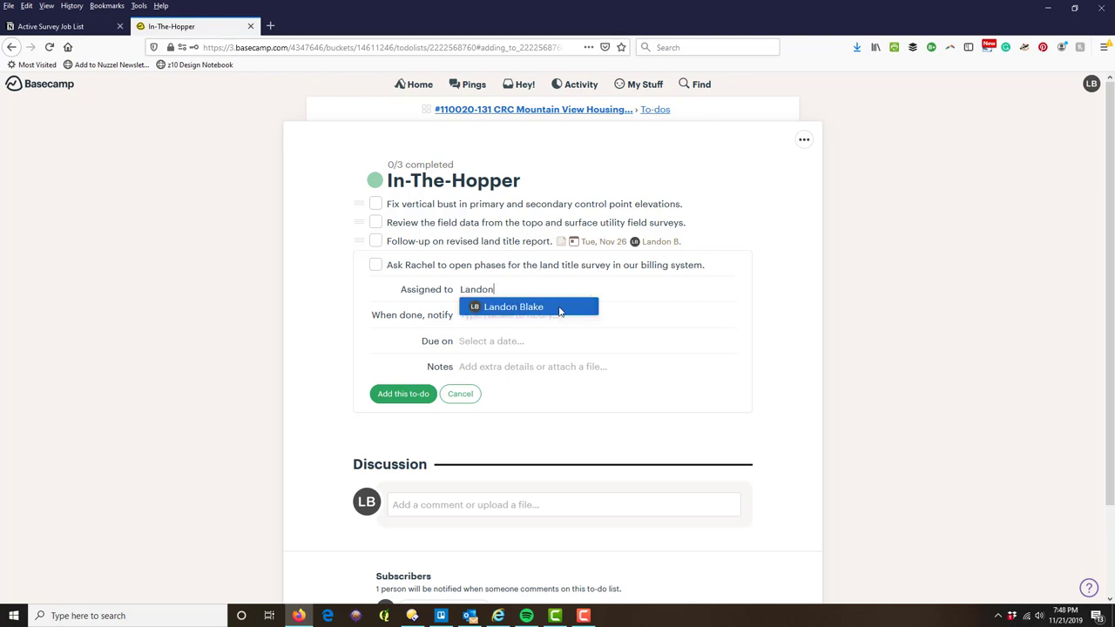
Step: Assign the billing-phases to-do to the suggested person, due Fri, Nov 22, and add it
click(562, 309)
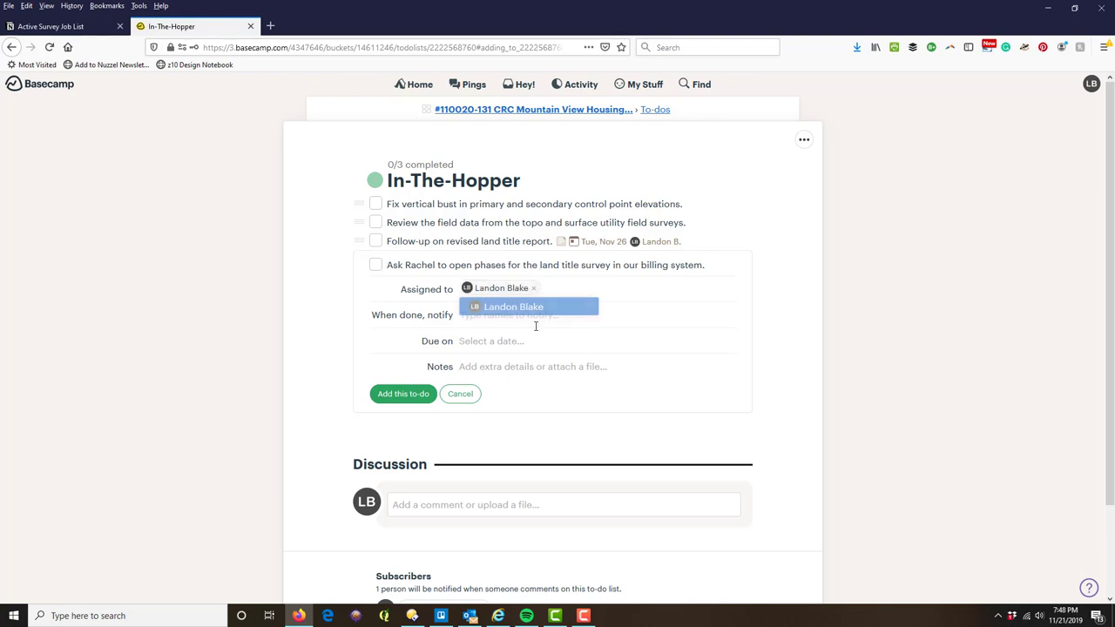
click(503, 342)
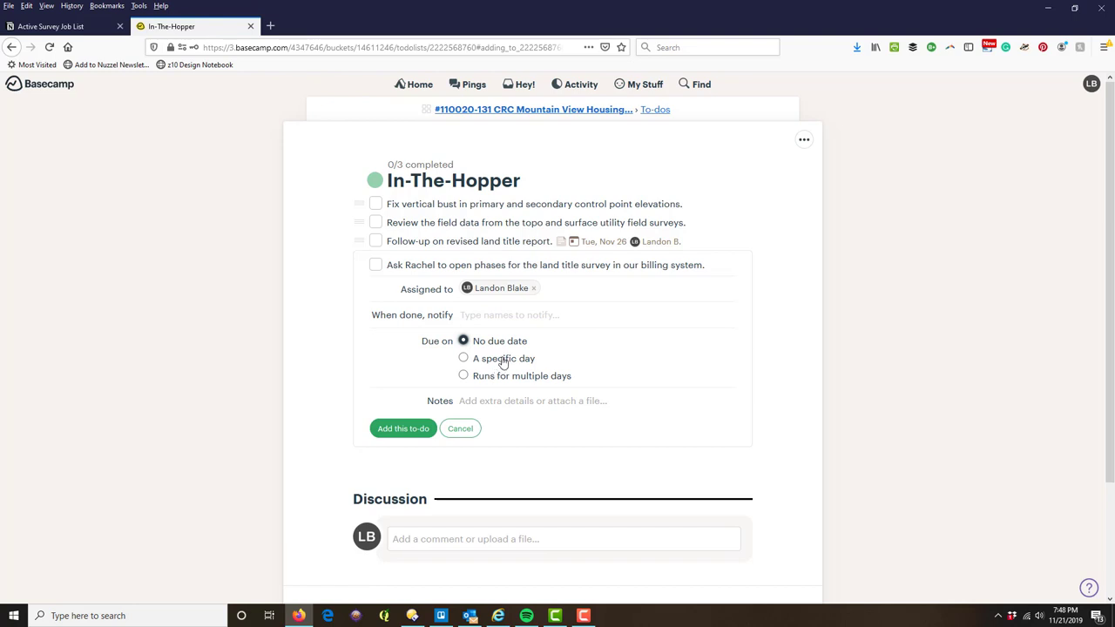
click(499, 358)
click(572, 458)
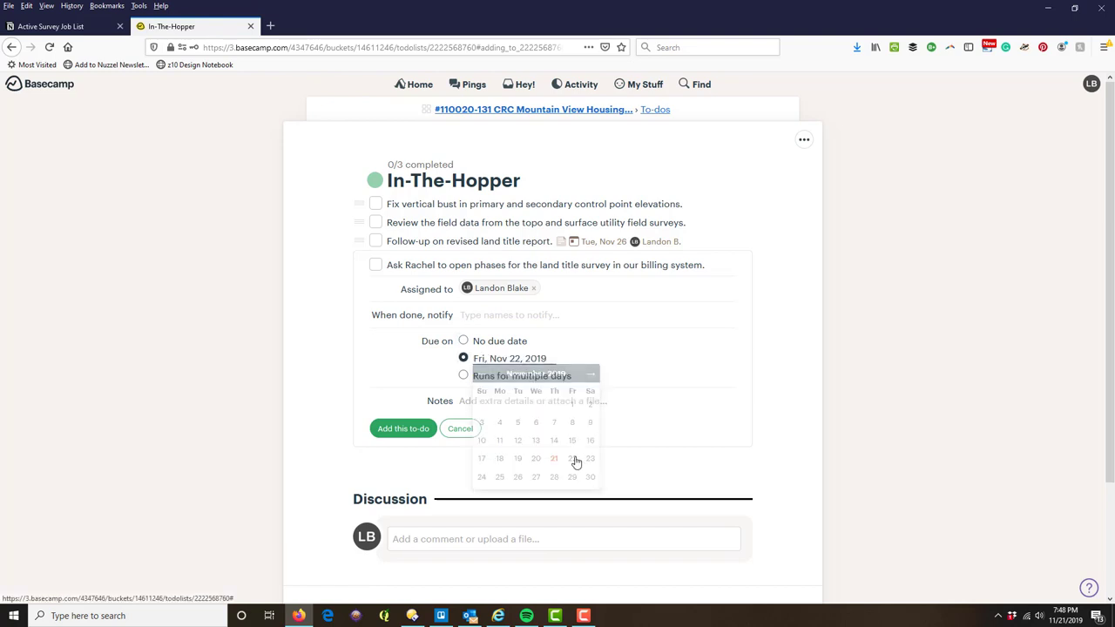
click(412, 431)
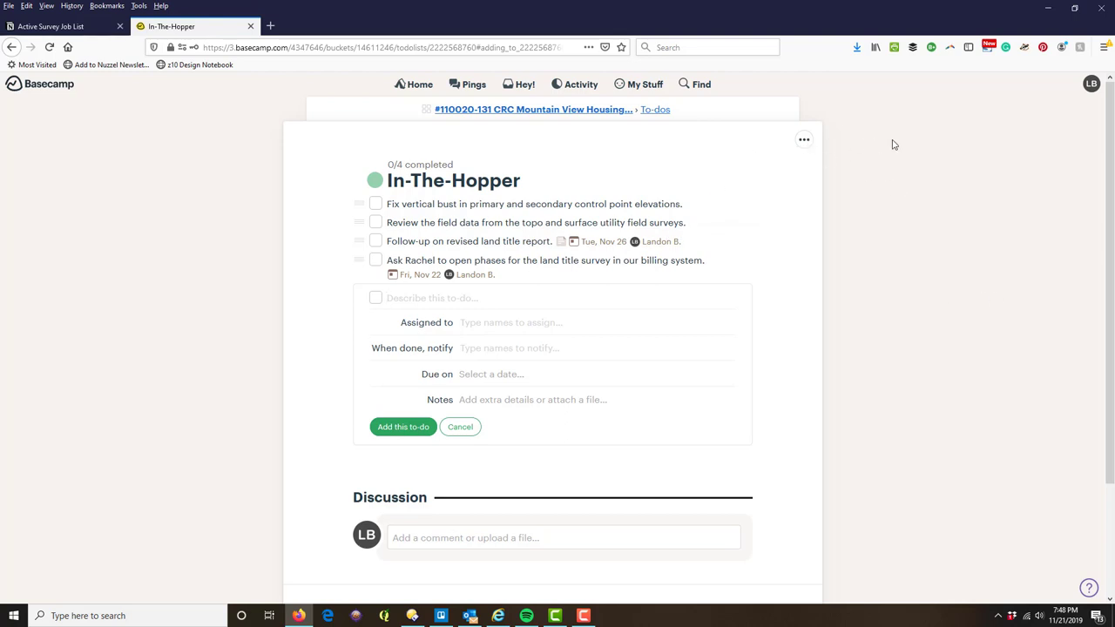
Step: From the project overview, go to To-dos and name a new list 'Easement Mapping'
click(552, 109)
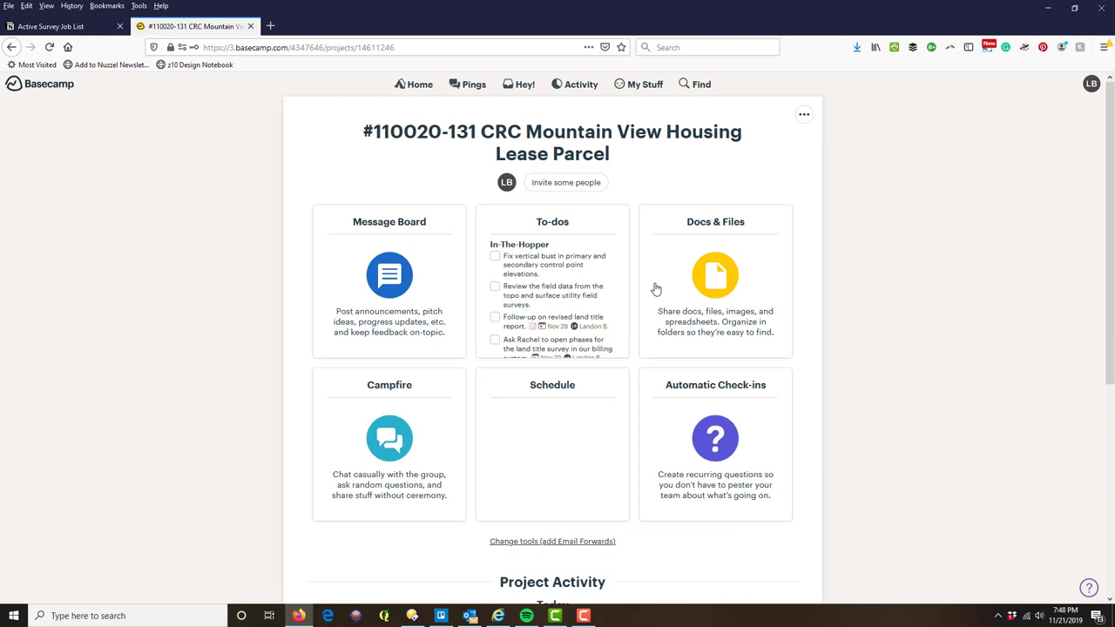
click(568, 223)
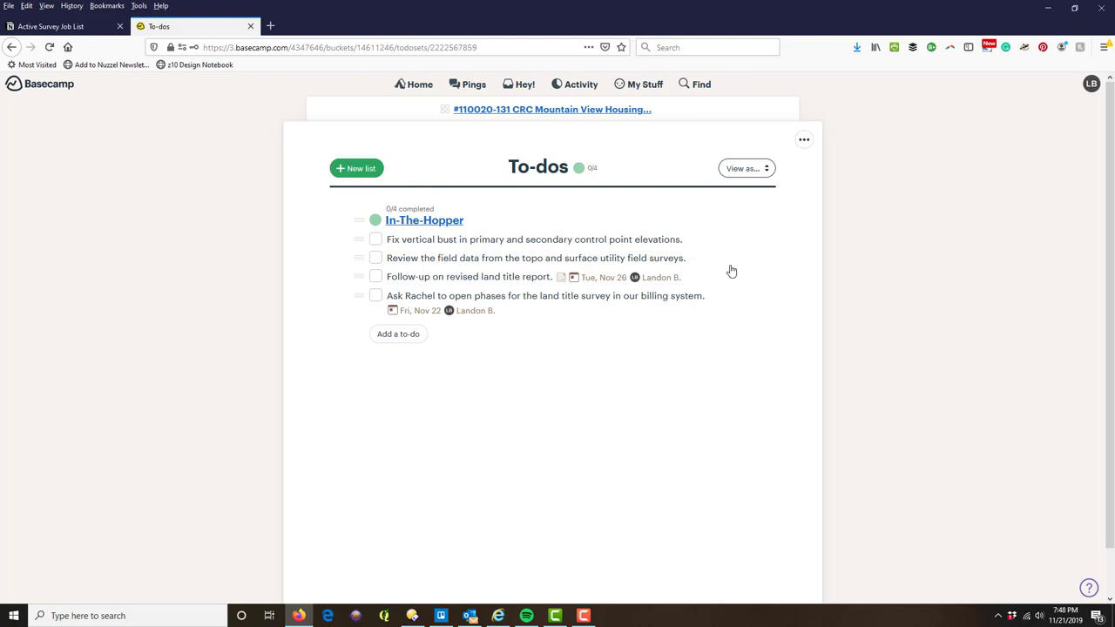
scroll(732, 252, down, 1)
scroll(709, 287, down, 1)
scroll(661, 322, up, 2)
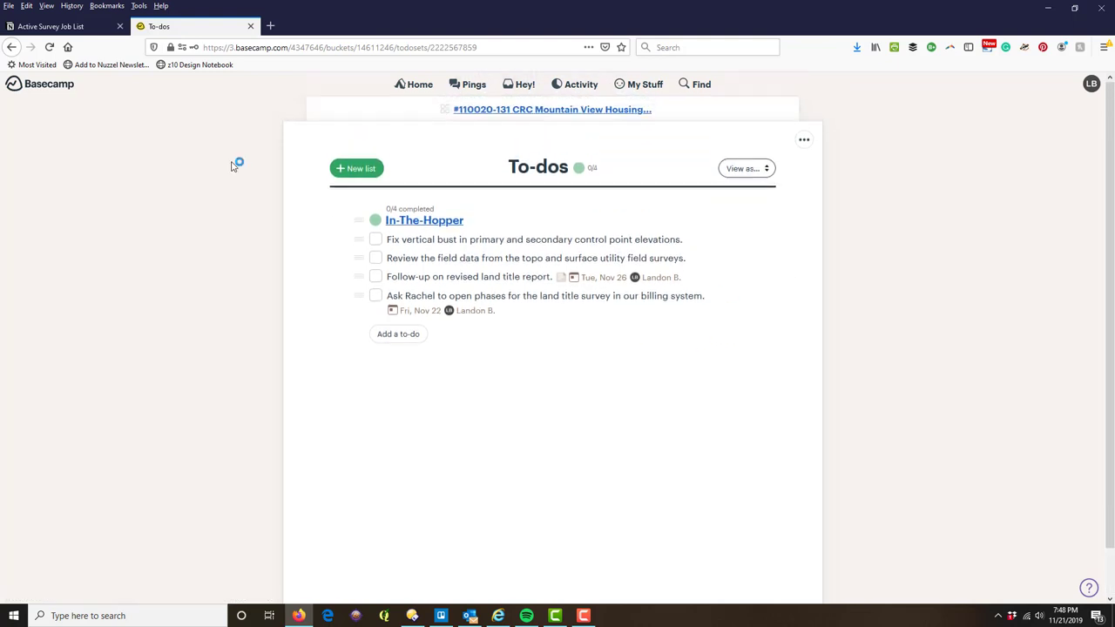
click(354, 170)
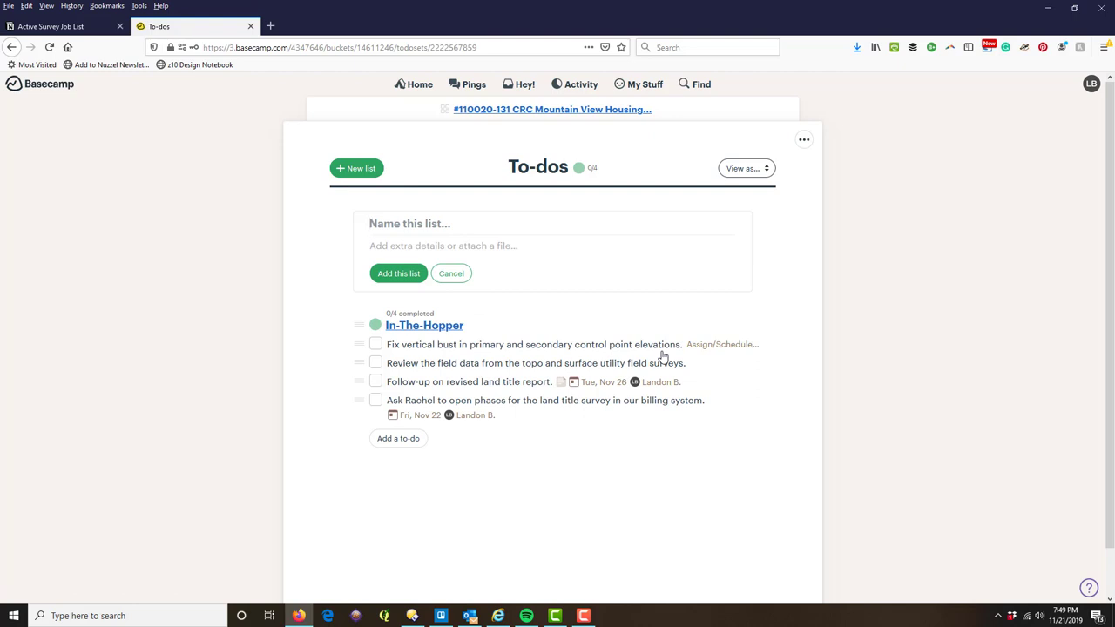
text(Easement Map)
text(ping)
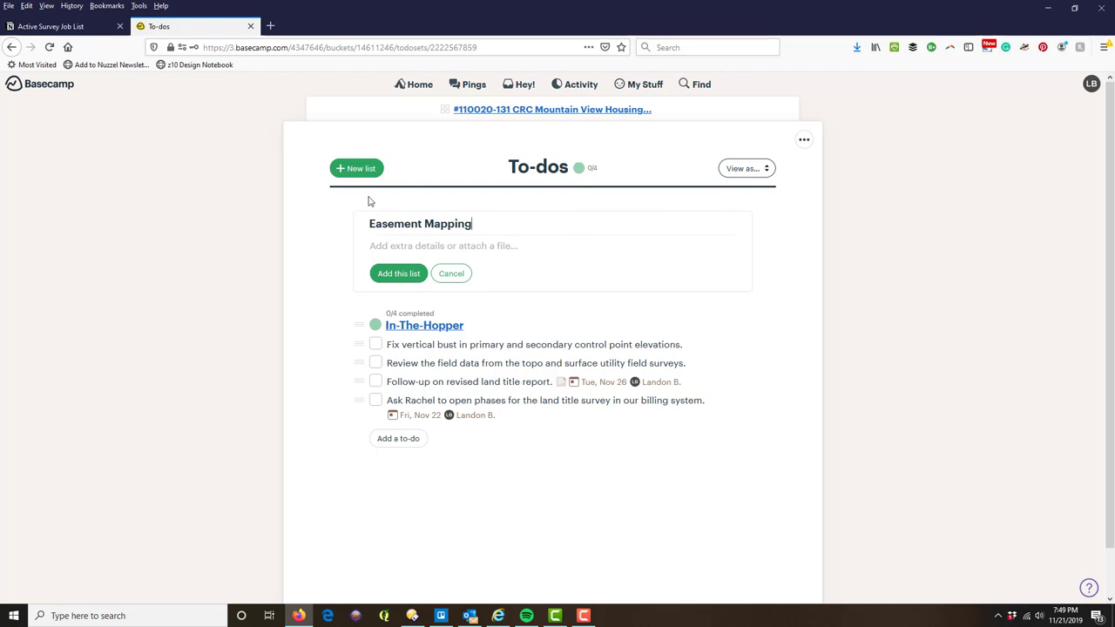
Step: Create the Easement Mapping list with its first to-do, 'Complete the PLTRAS.'
click(402, 275)
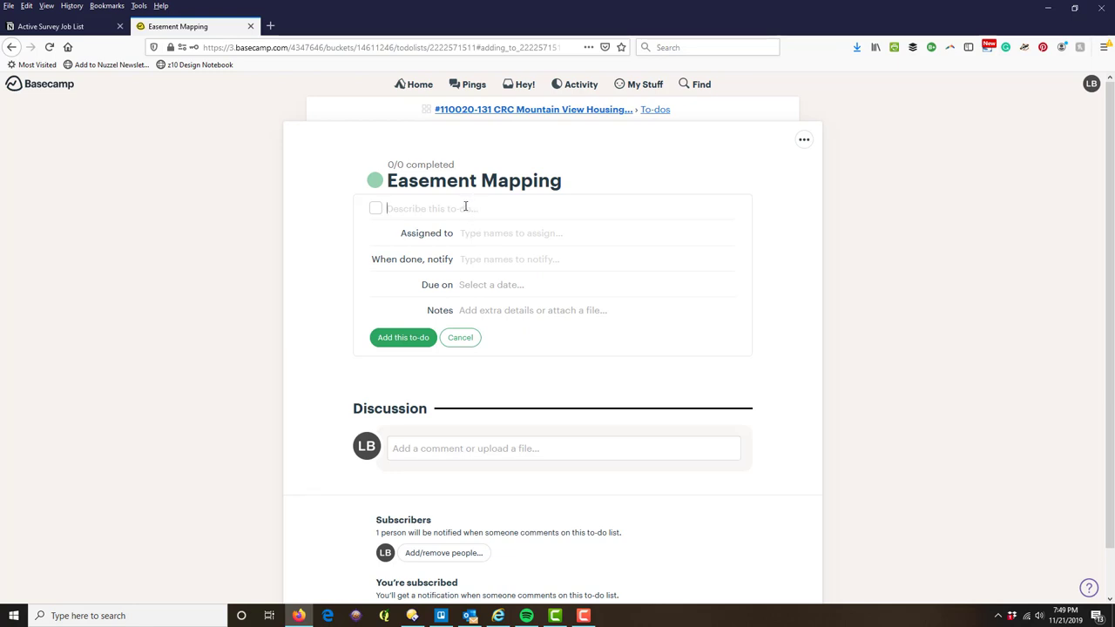
text(Complete the PLTRAS)
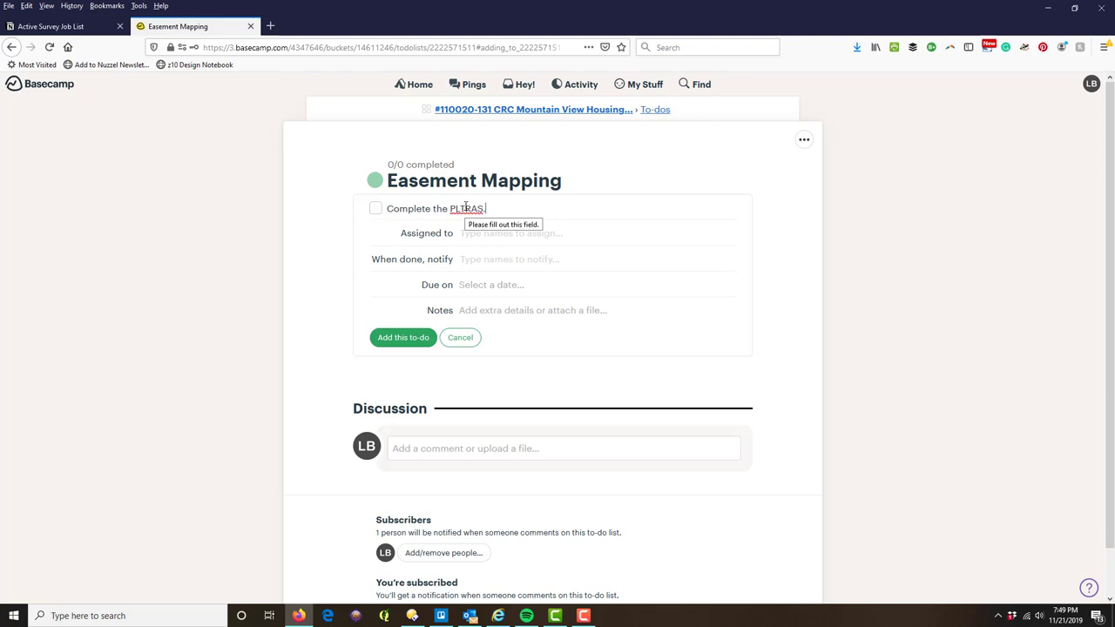
text(.)
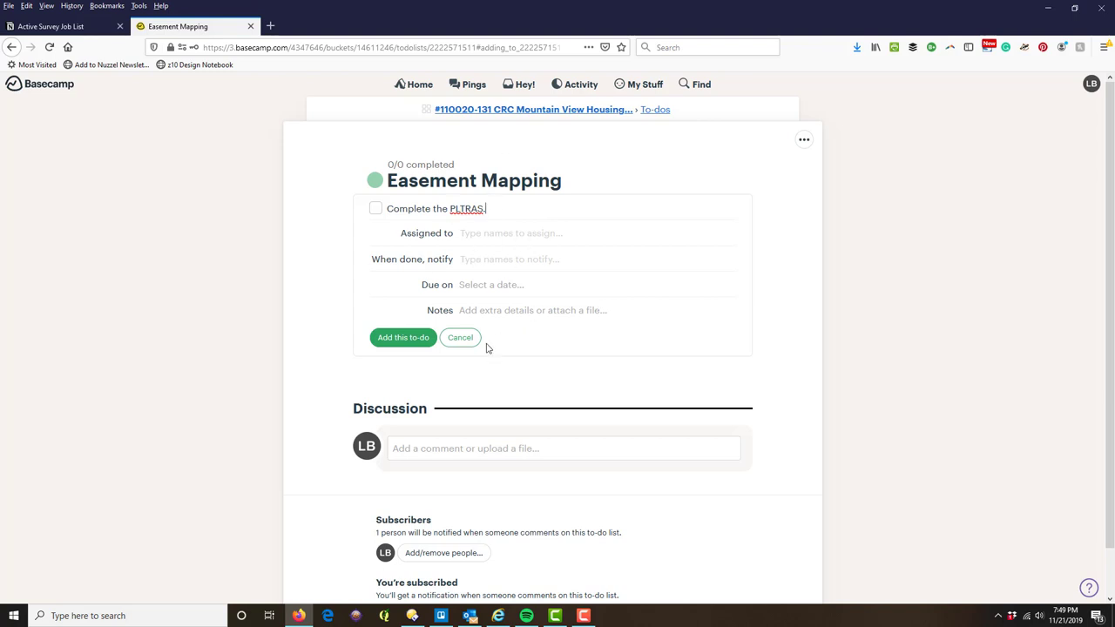
click(400, 338)
text(P)
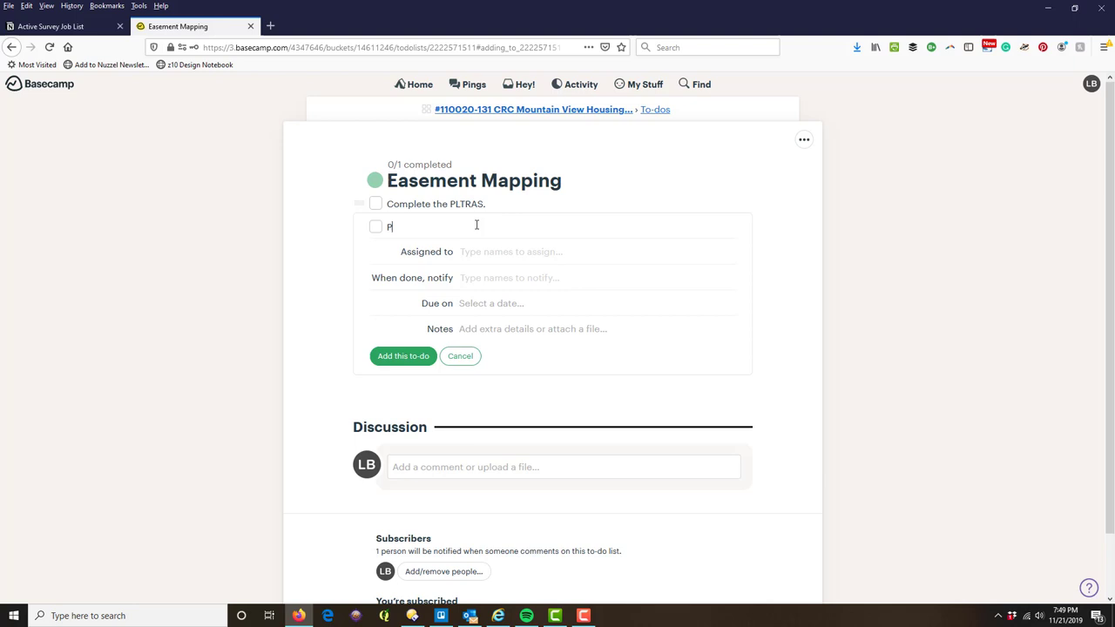
Step: Add to-dos to map the plottable easements and to obtain peer review
text(erform easement mapping of plott)
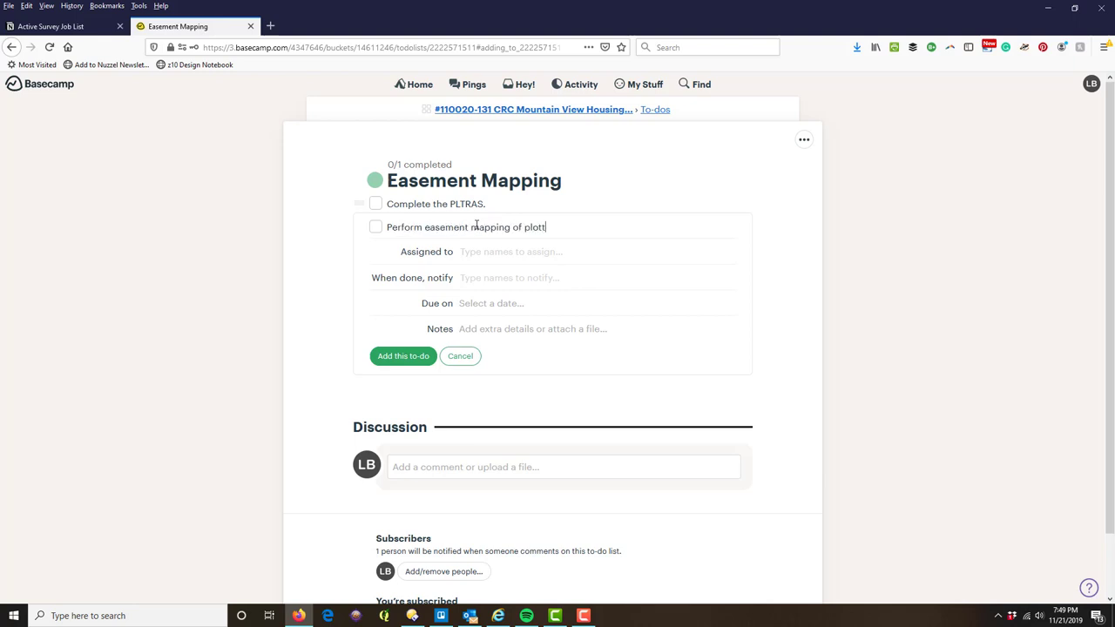
text( easements.)
key(Return)
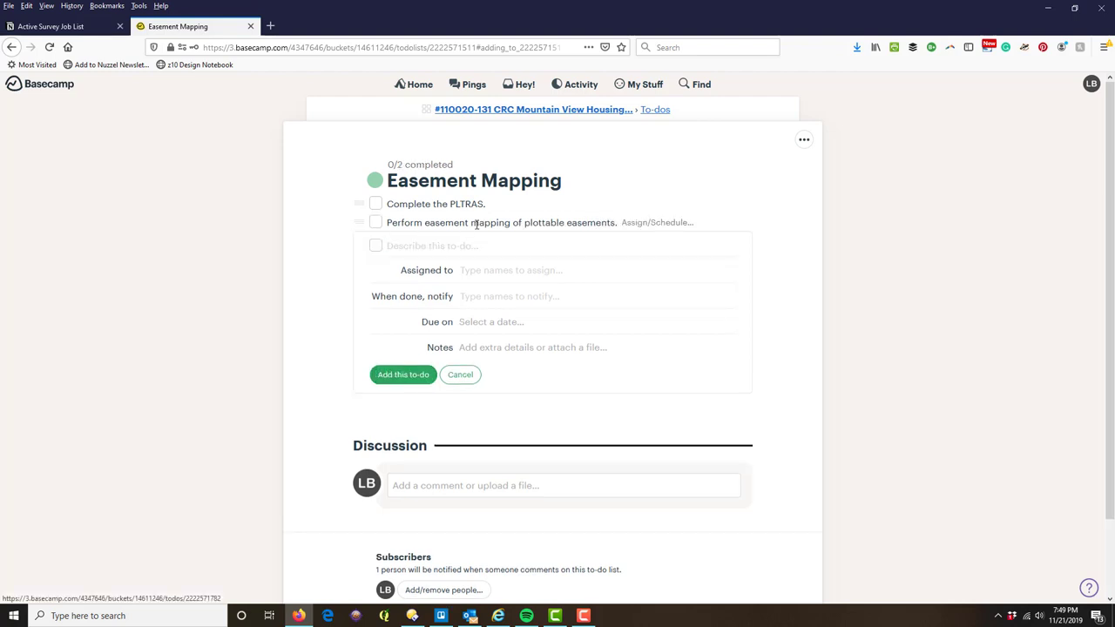
text(P)
key(BackSpace)
key(BackSpace)
text(Obtain p)
text(eer review of easement mapping.)
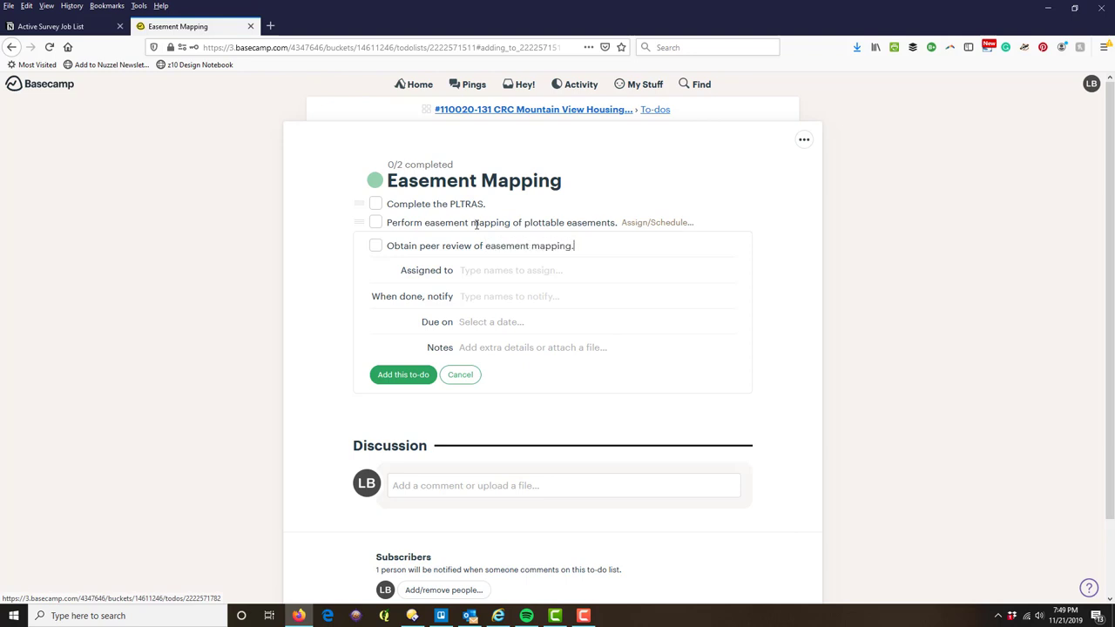
key(Return)
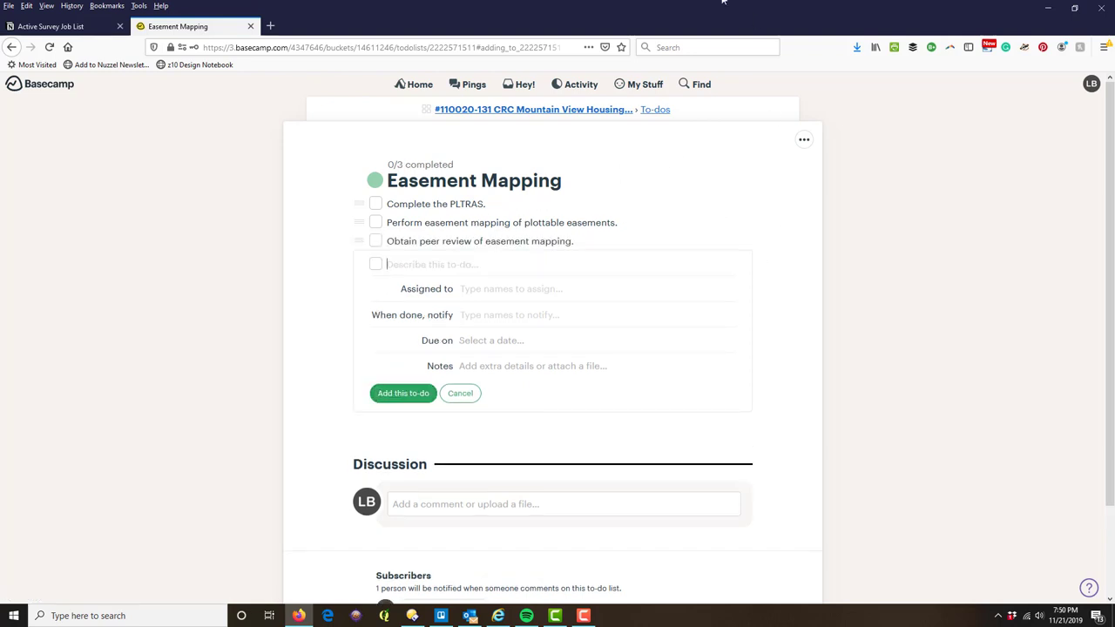
Step: Go back through the project overview to the full to-do lists page
click(606, 110)
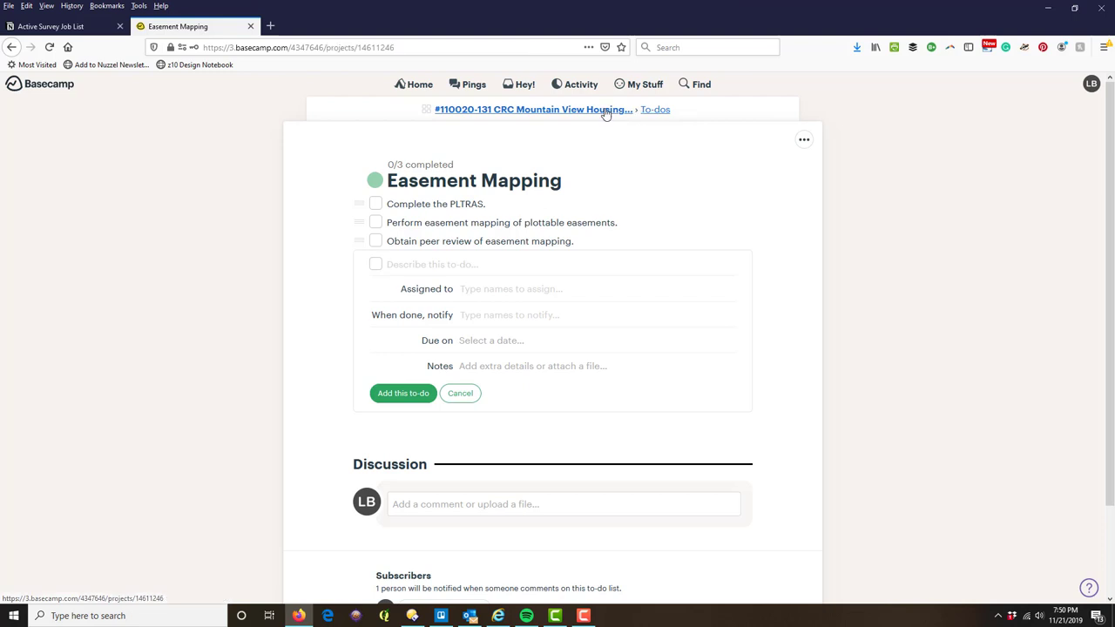
click(587, 276)
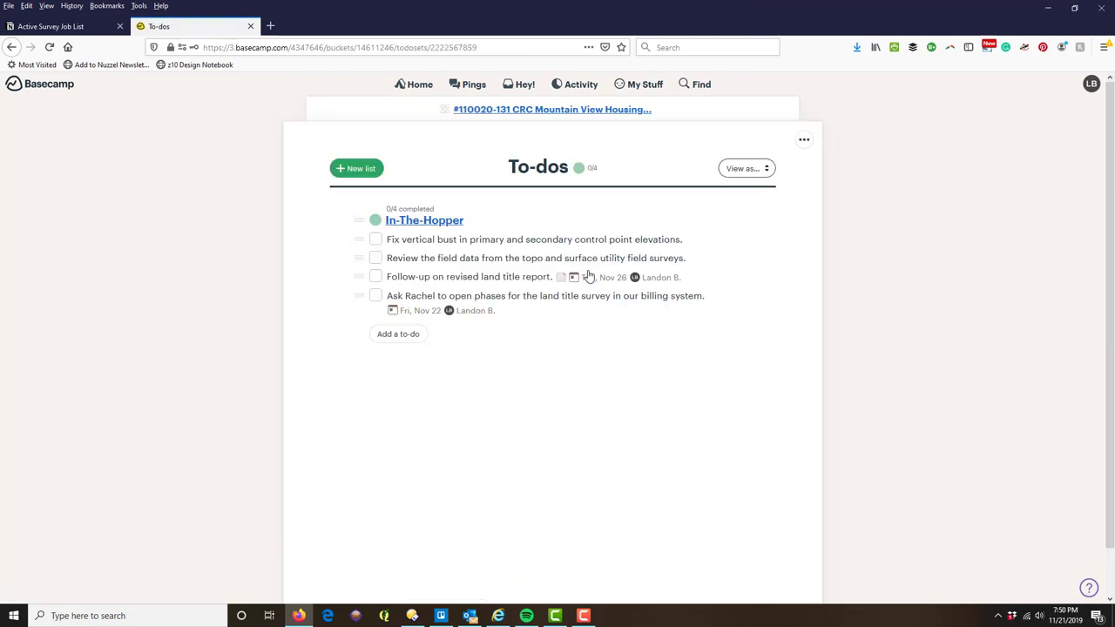
scroll(599, 370, down, 1)
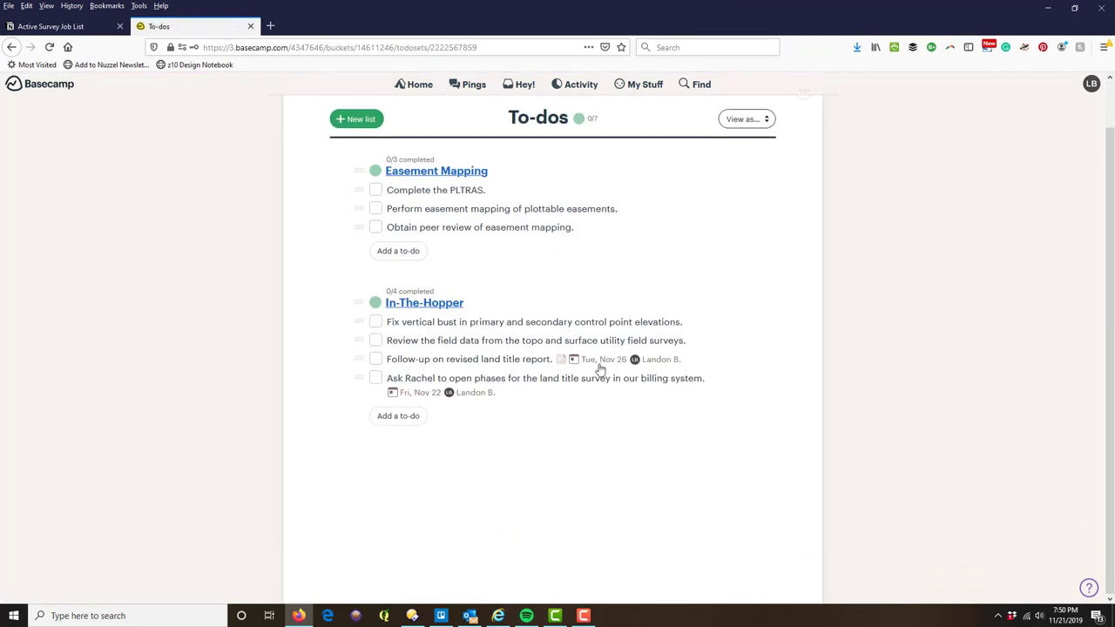
scroll(566, 287, up, 1)
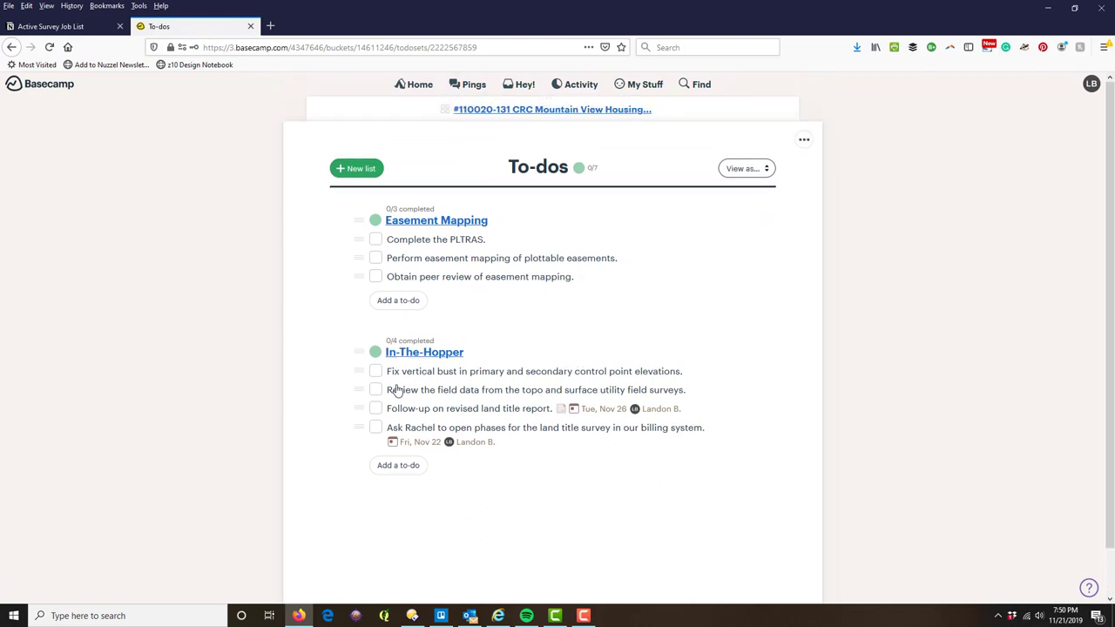
Step: Tick then untick the PLTRAS and peer review to-dos, cancelling the empty new to-do form
click(375, 241)
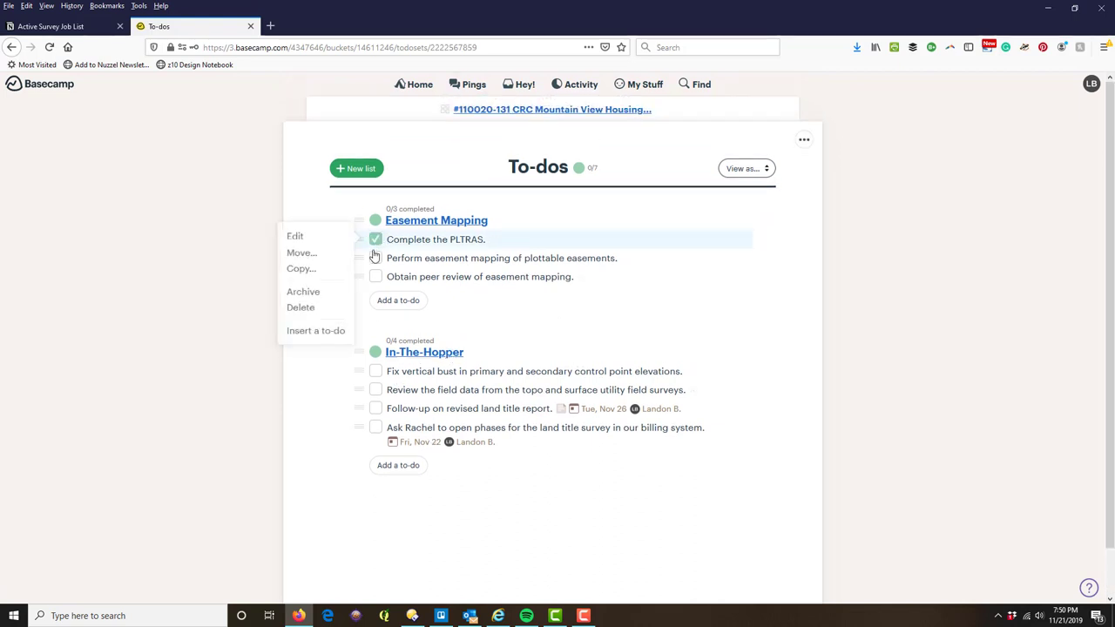
click(374, 258)
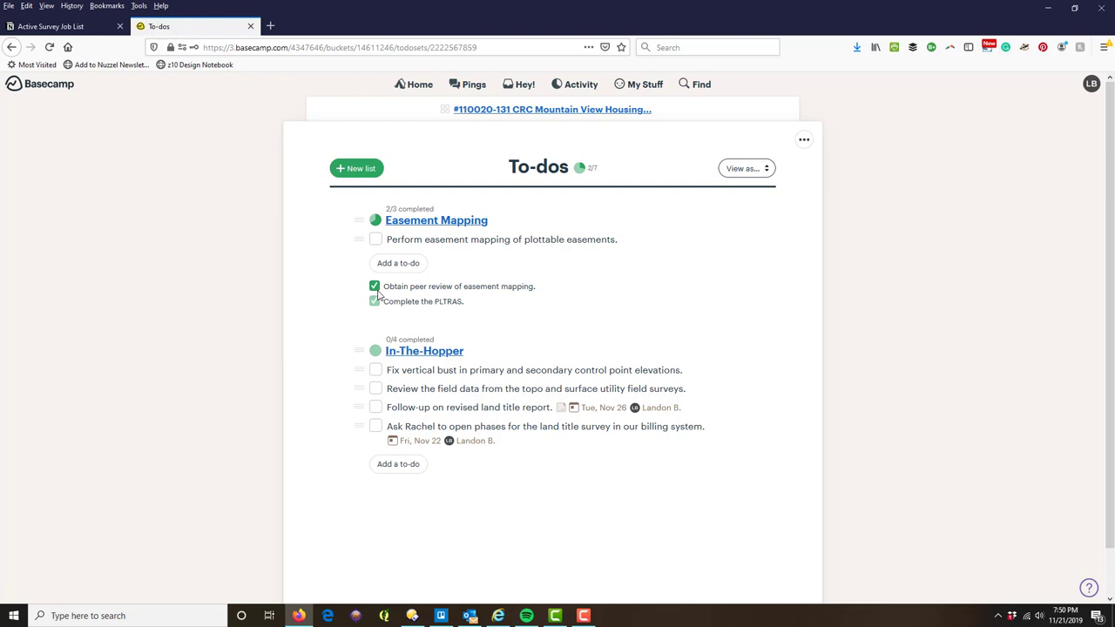
click(375, 301)
click(387, 283)
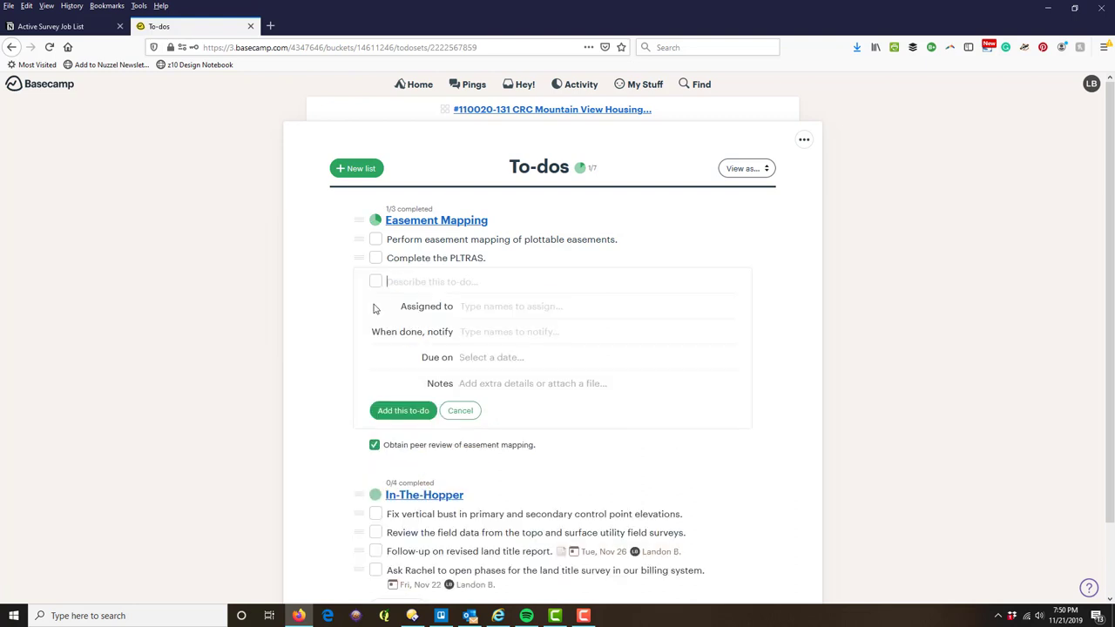
click(460, 410)
click(374, 301)
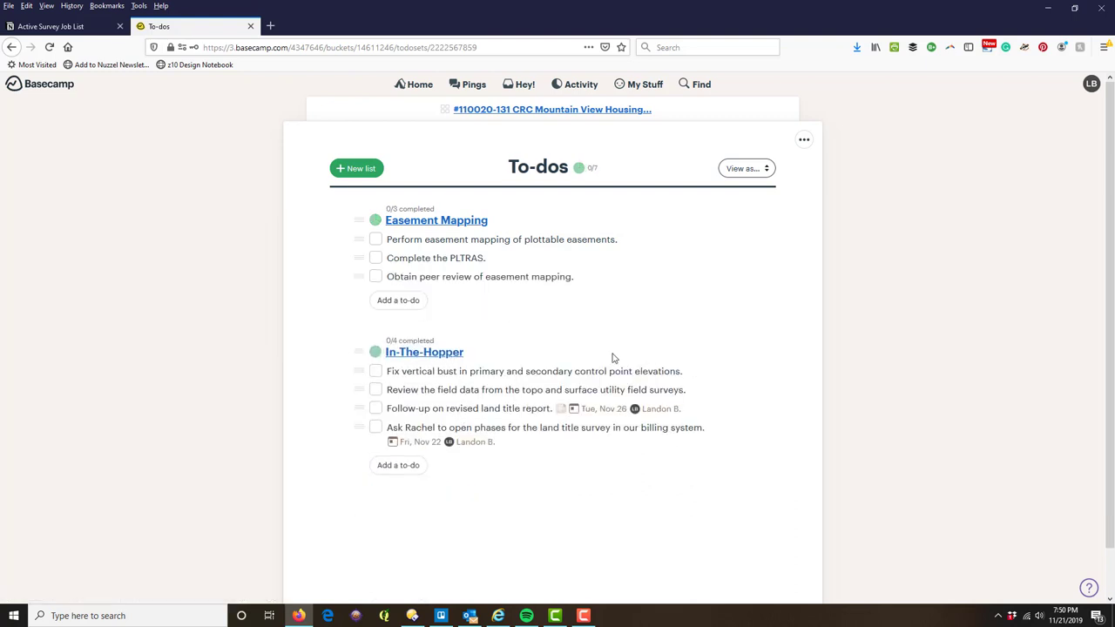
click(578, 111)
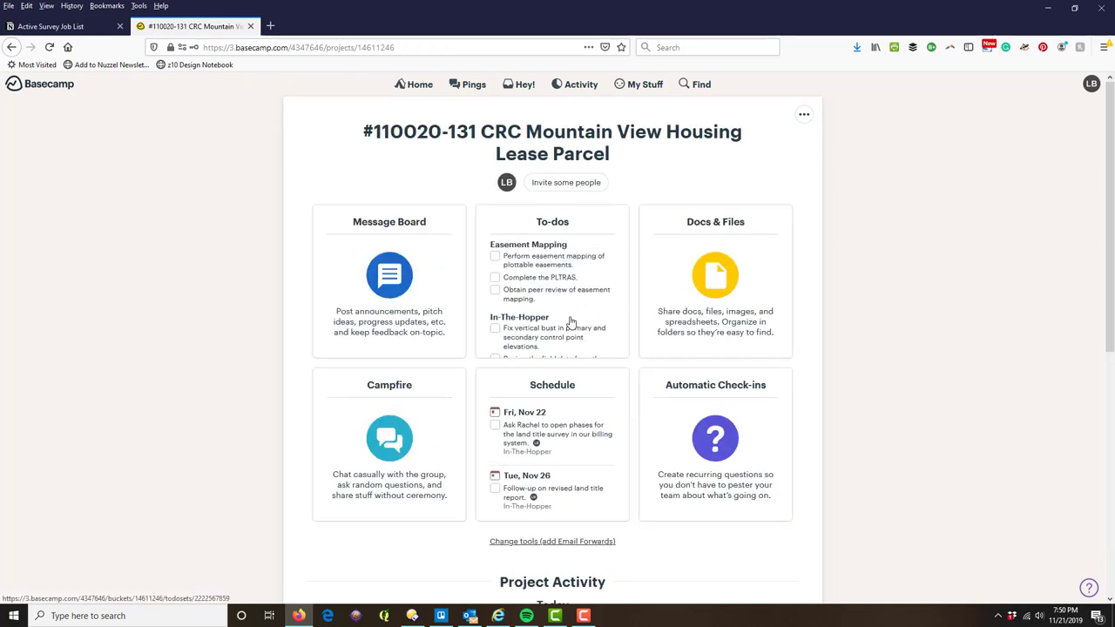
Step: Review My Assignments by project and by due date, showing the Nov 22 and Nov 26 to-dos
click(649, 90)
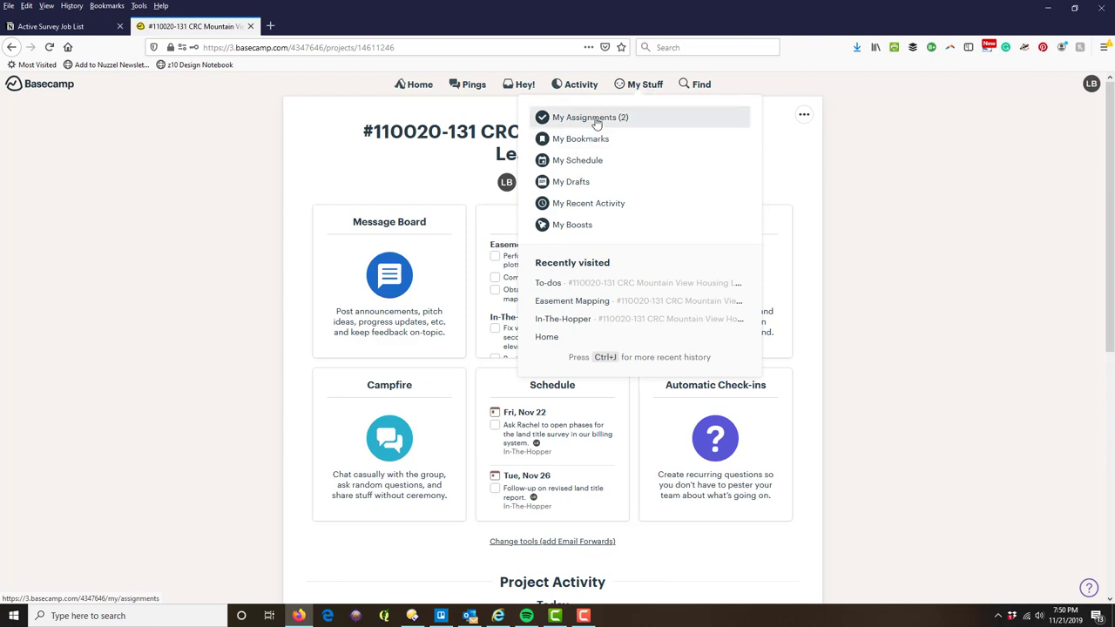
click(595, 123)
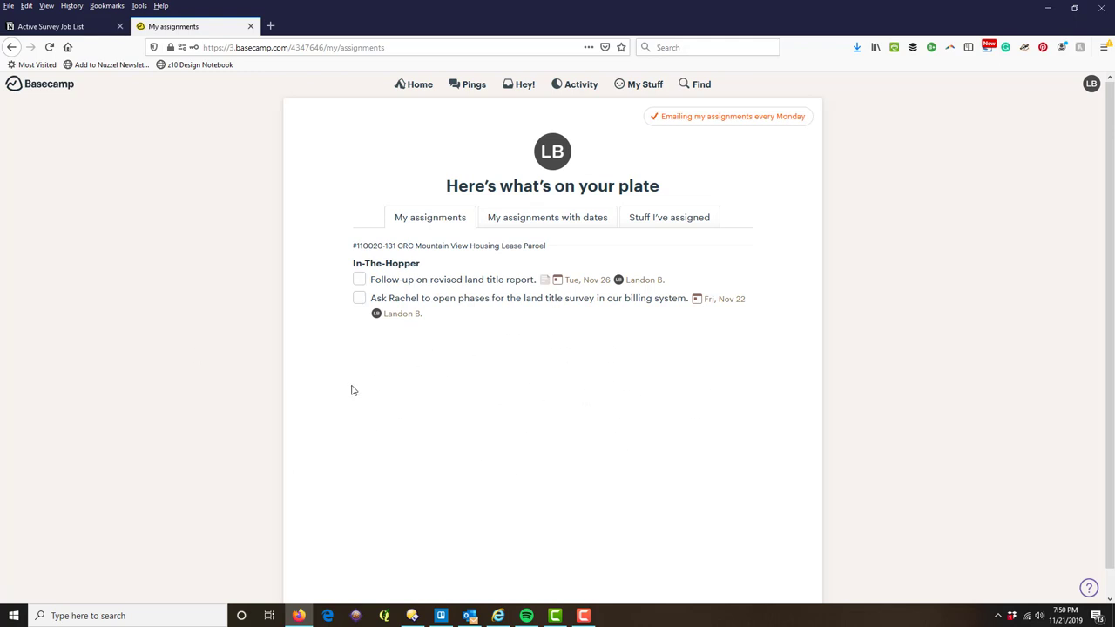
click(526, 218)
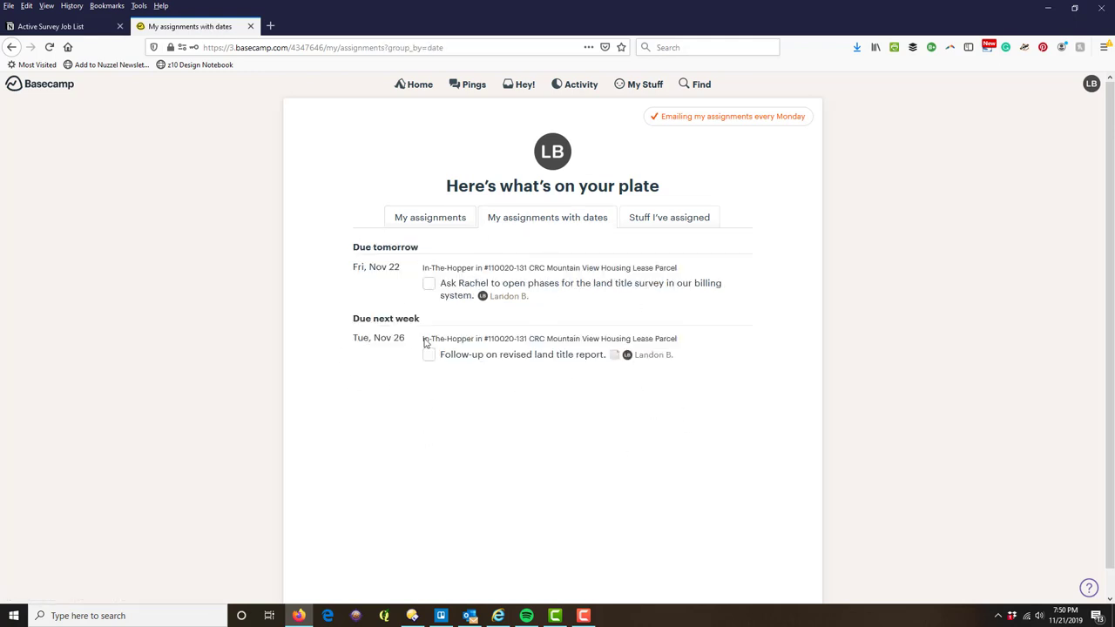
click(401, 222)
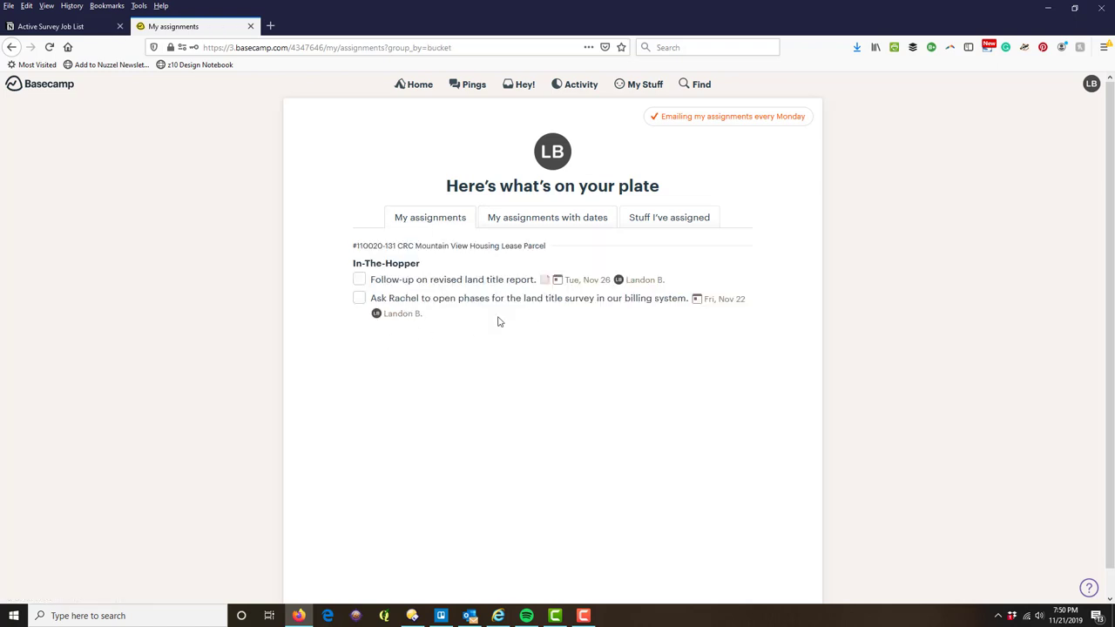
click(559, 225)
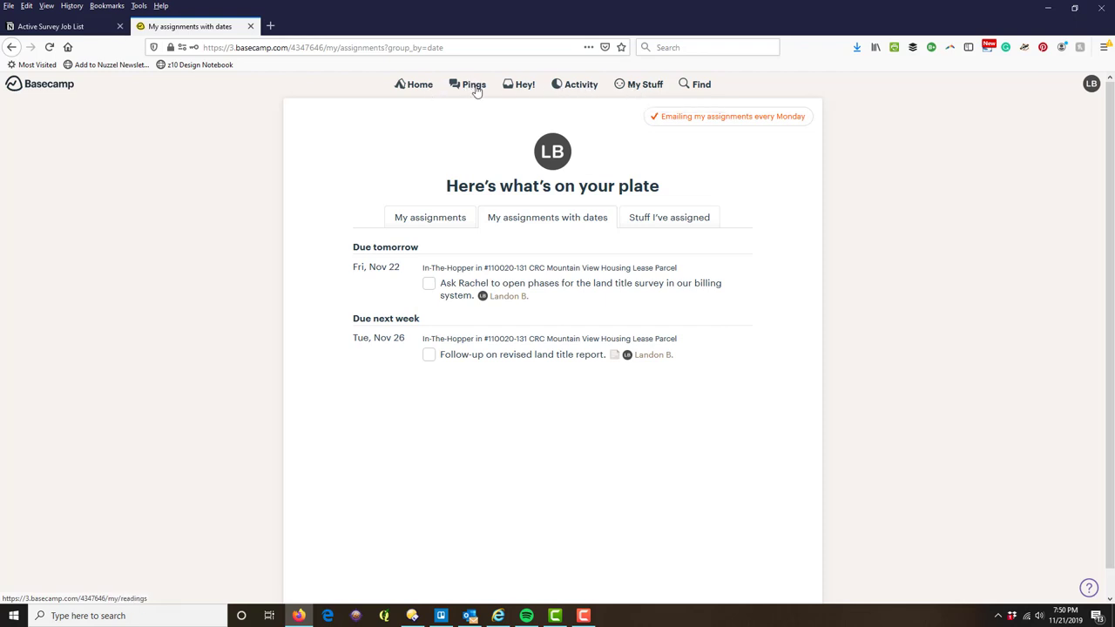
Step: Start a new message in the CRC Mountain View project and open its category editor
click(418, 84)
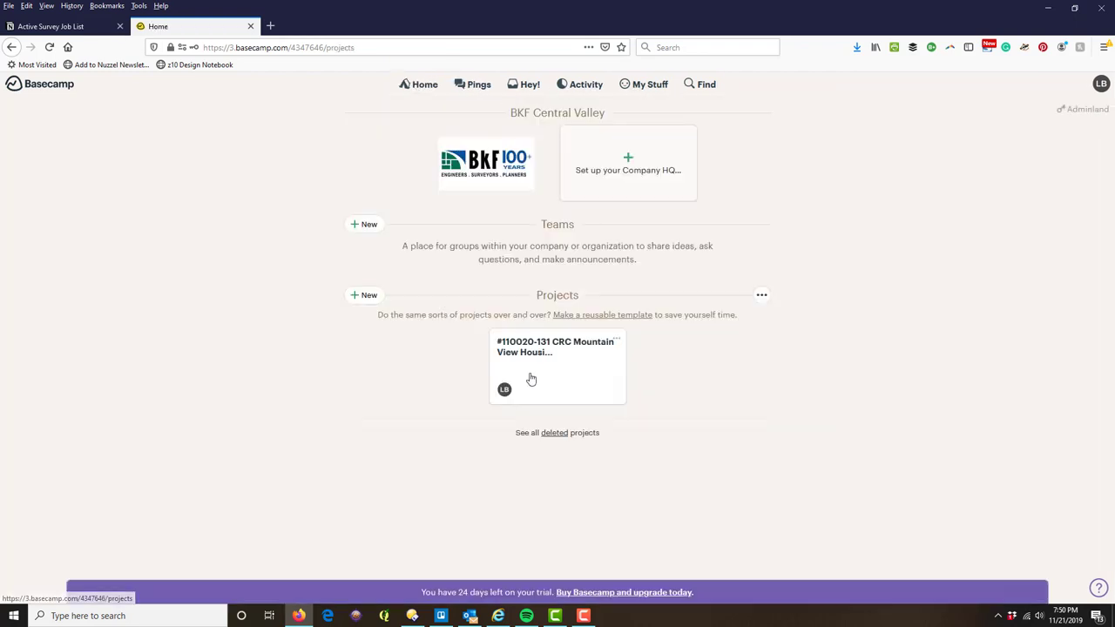
click(531, 382)
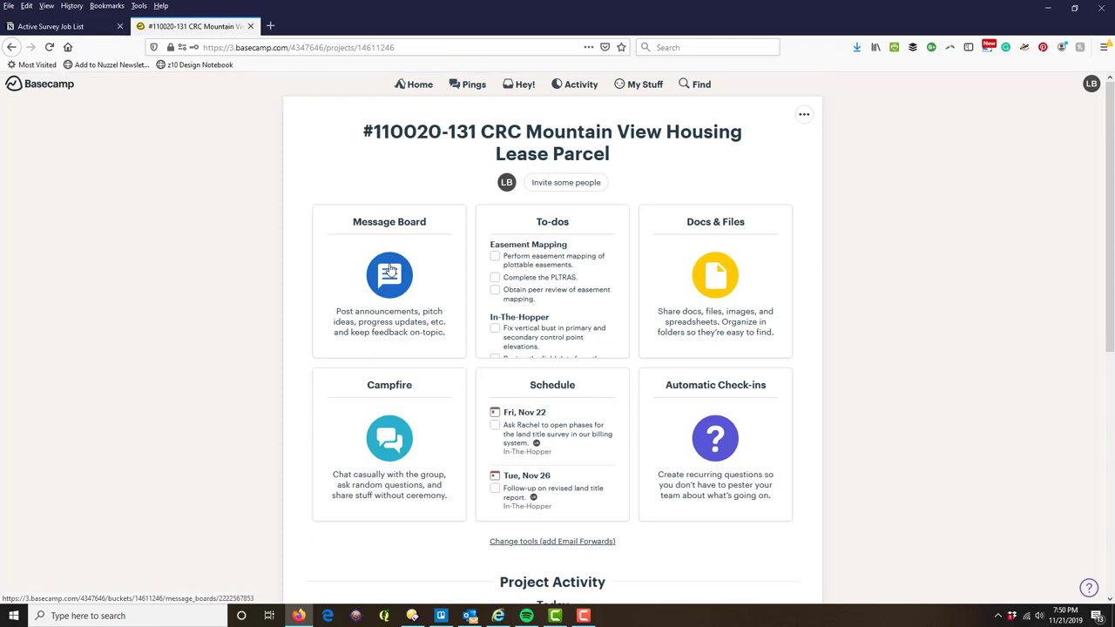
click(389, 272)
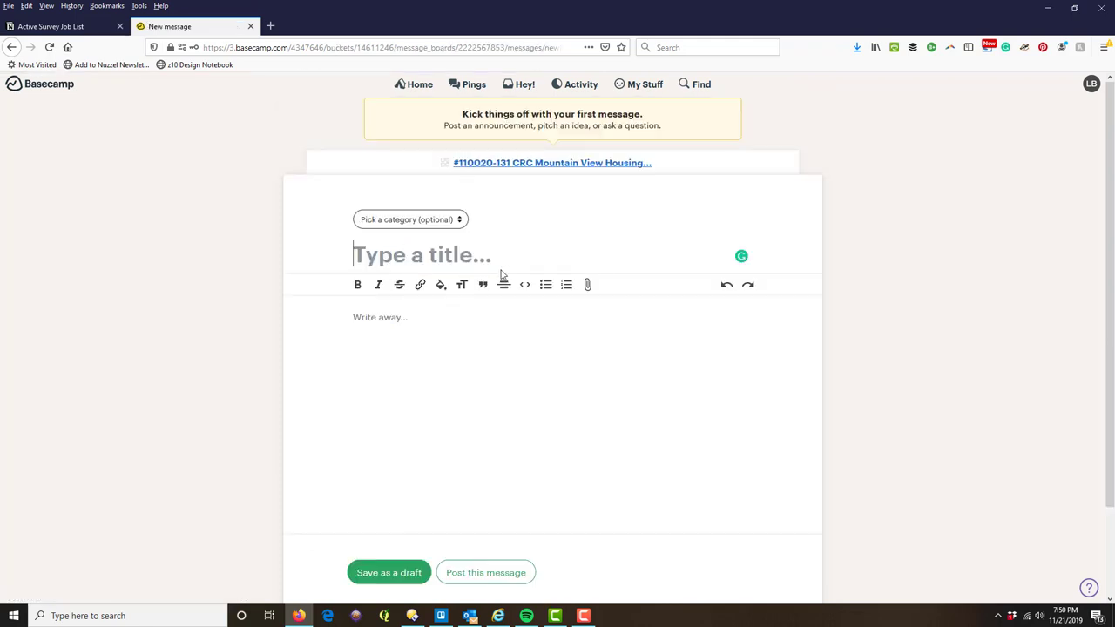
click(430, 223)
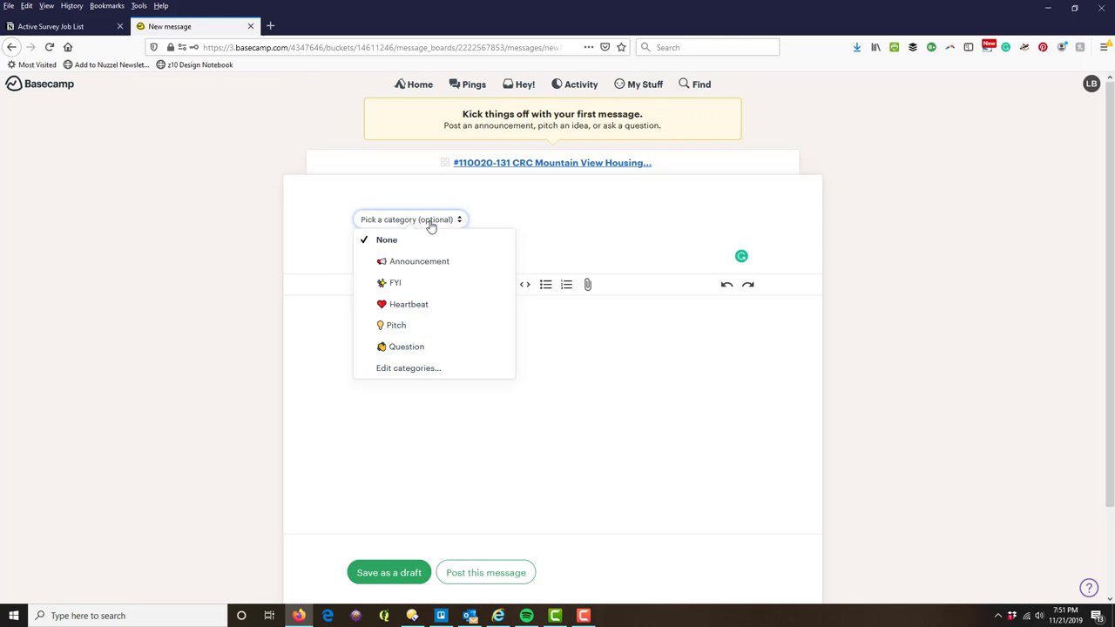
click(425, 376)
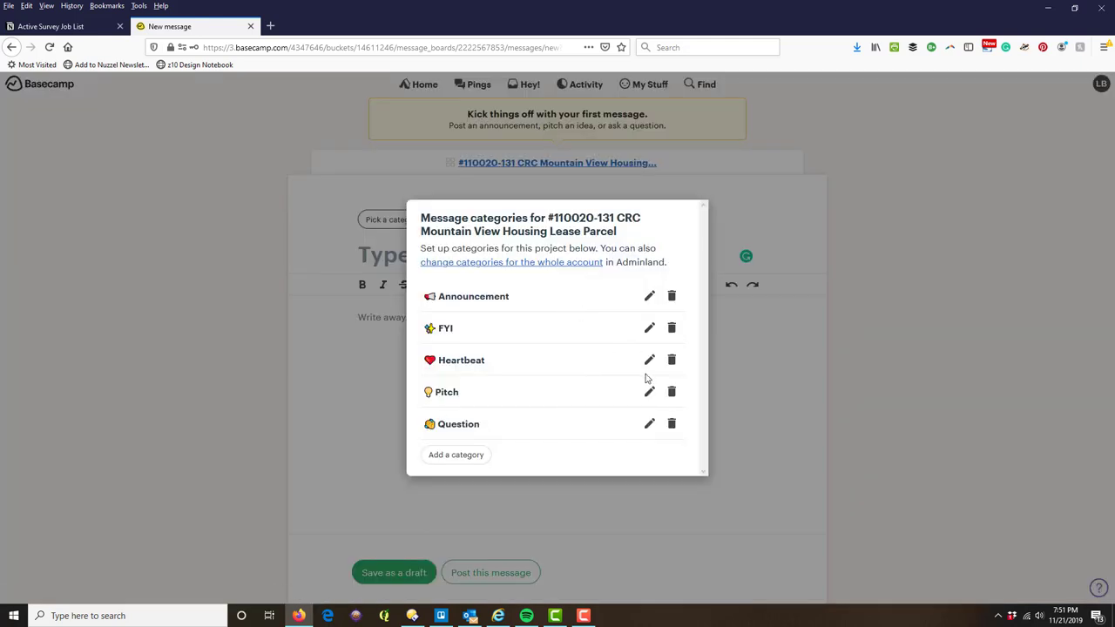
Step: Delete the Pitch, Heartbeat, FYI and Announcement categories, keeping Question
click(669, 392)
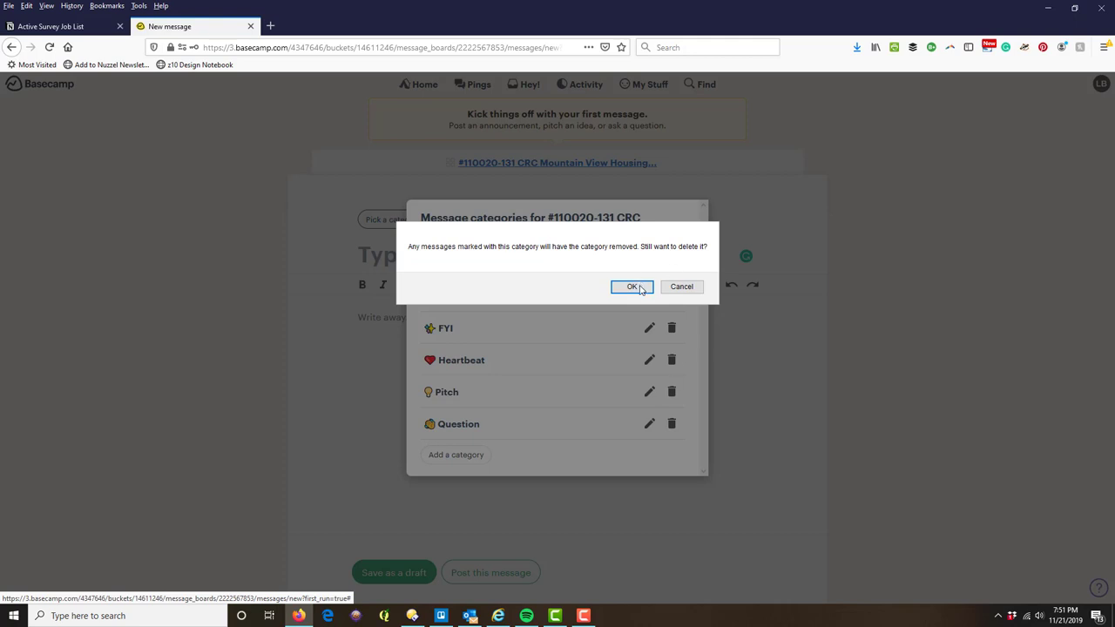
click(633, 286)
click(671, 375)
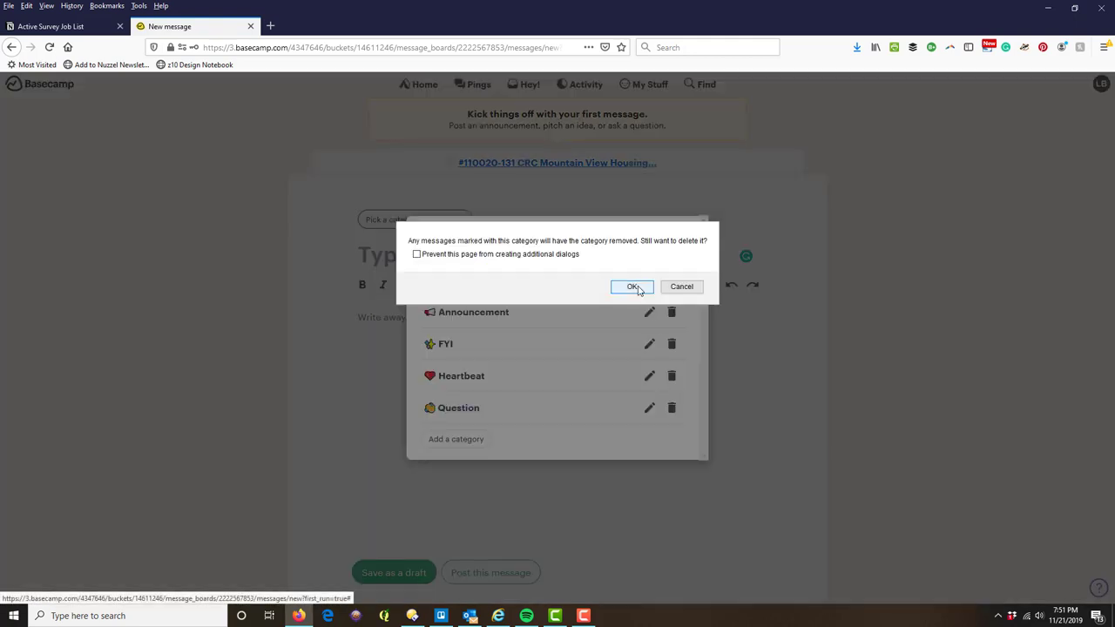
click(639, 287)
click(671, 357)
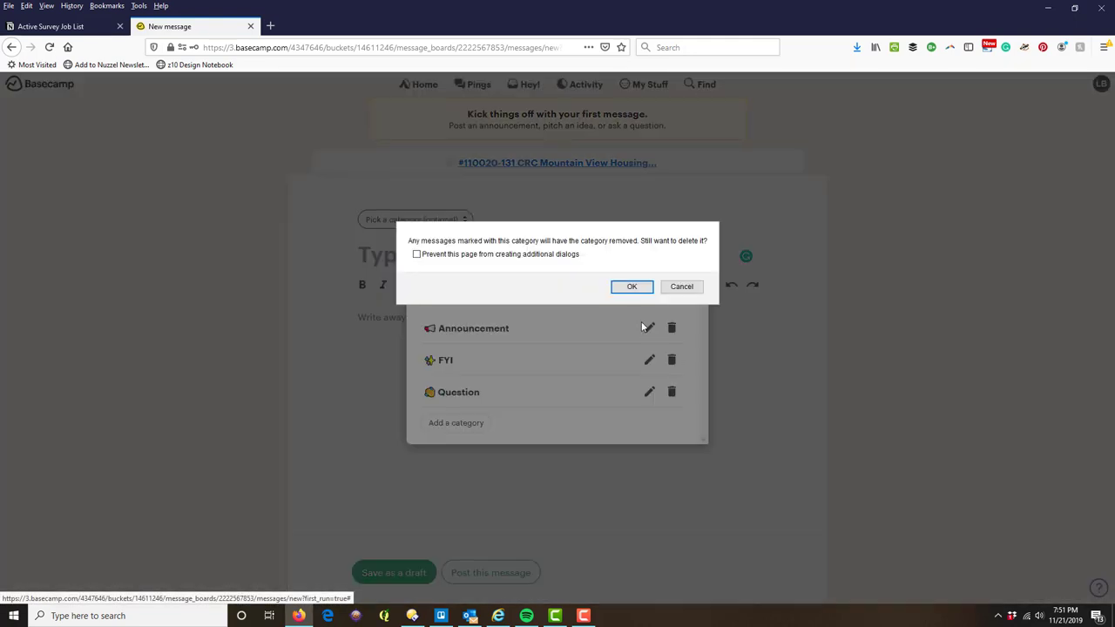
click(636, 289)
click(671, 344)
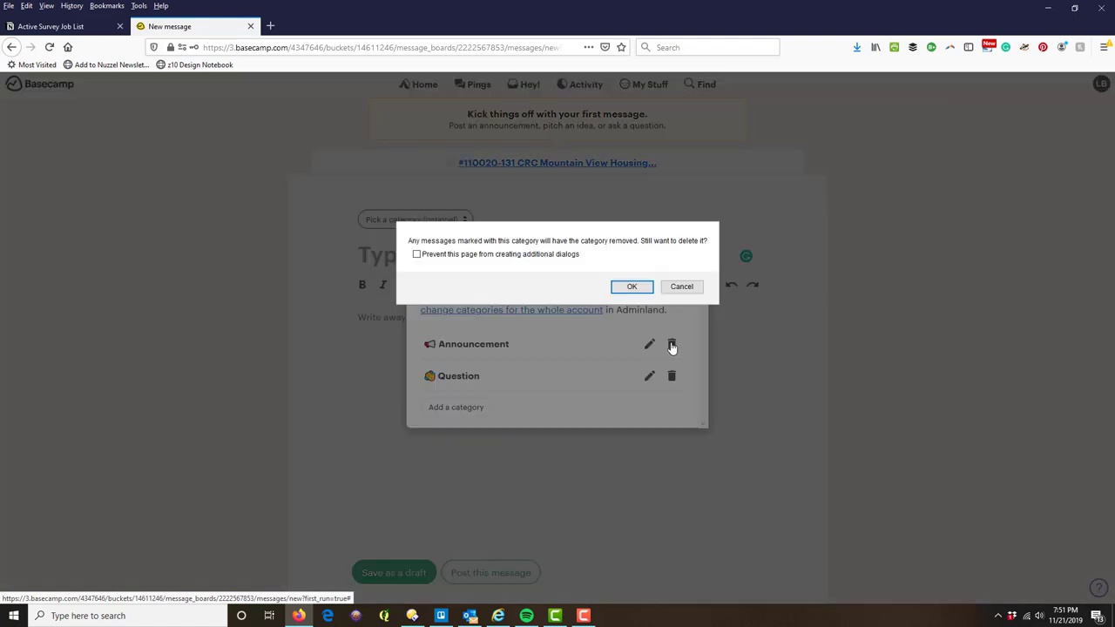
click(619, 294)
click(671, 360)
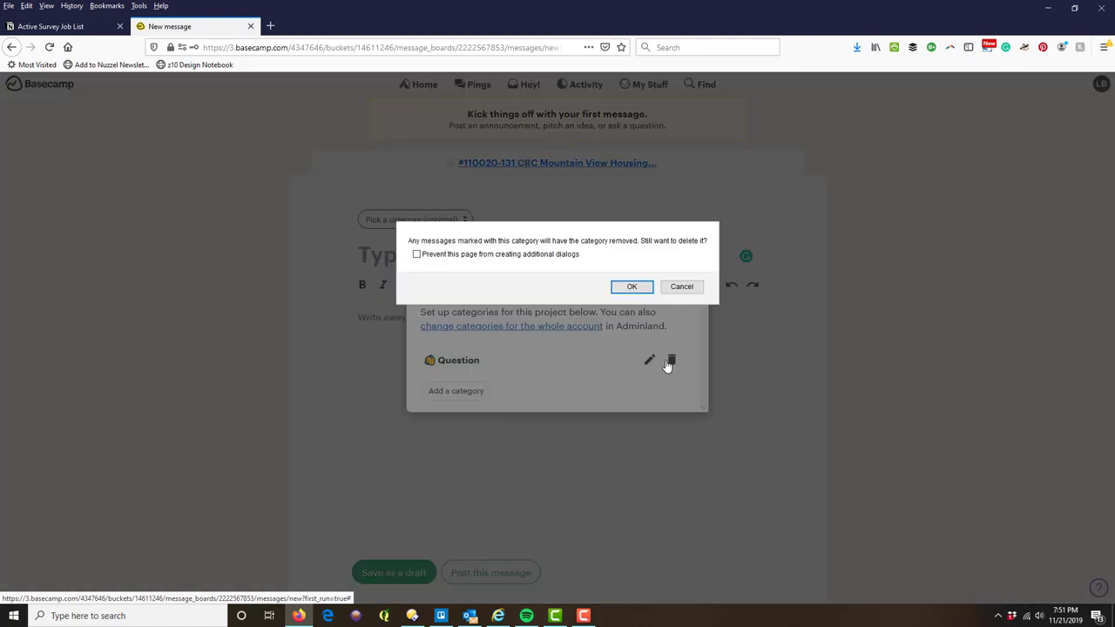
click(681, 287)
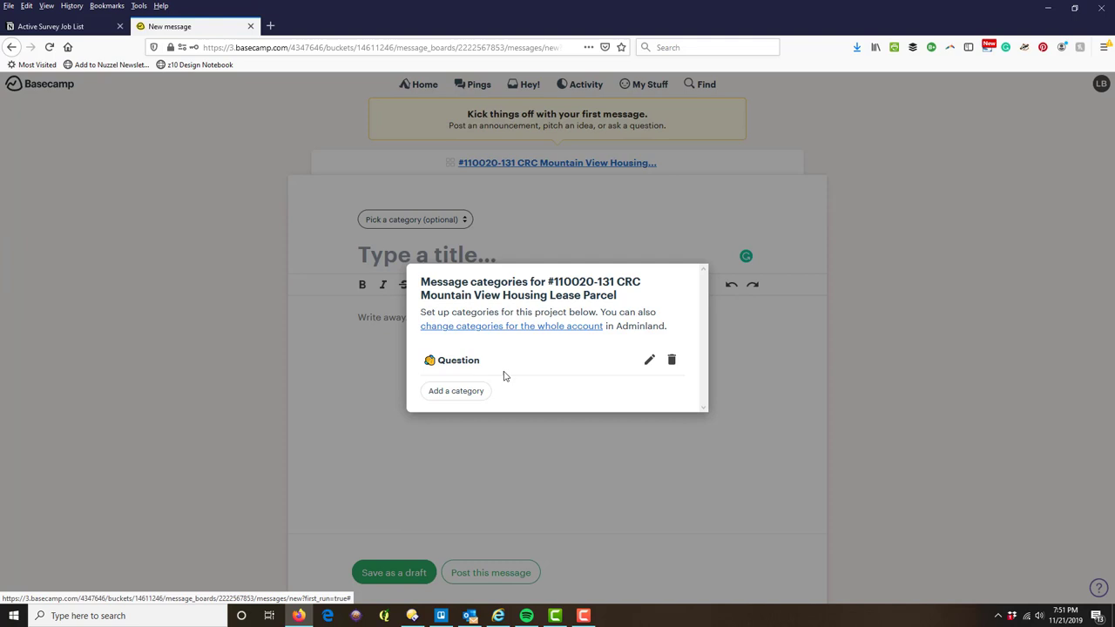
Step: Add a Field Work message category with the hammer-and-pick icon
click(482, 393)
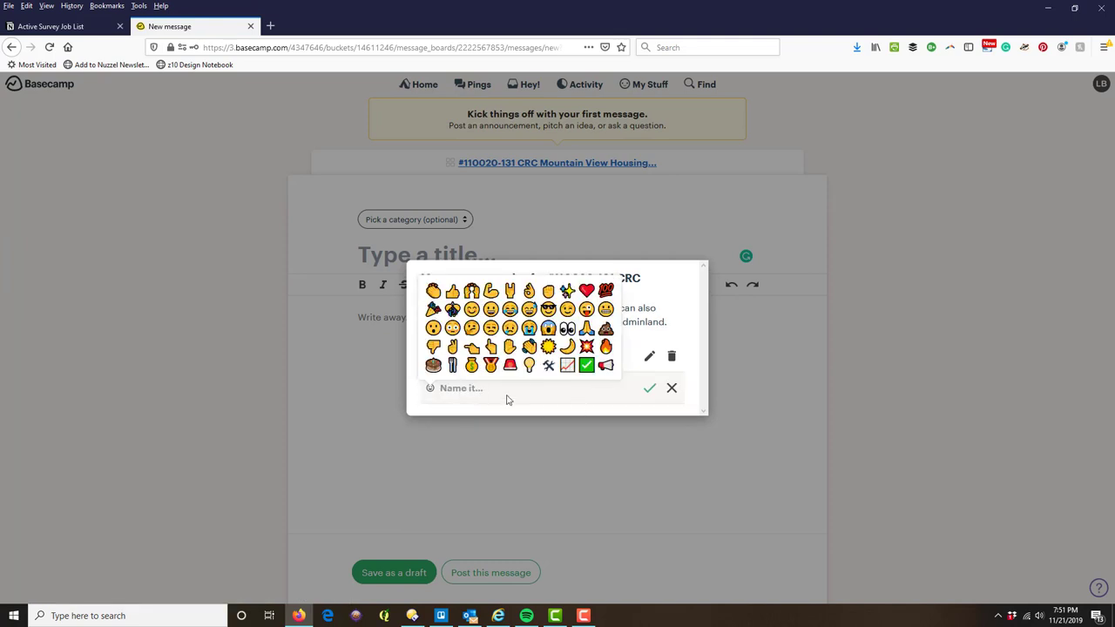
click(458, 390)
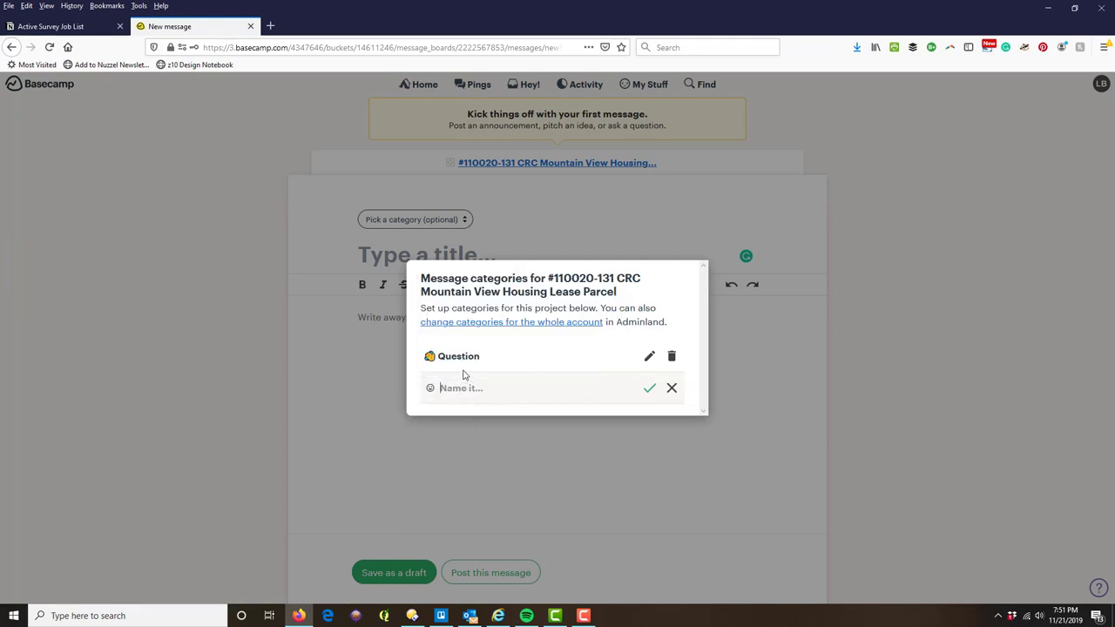
text(Field Work)
click(430, 389)
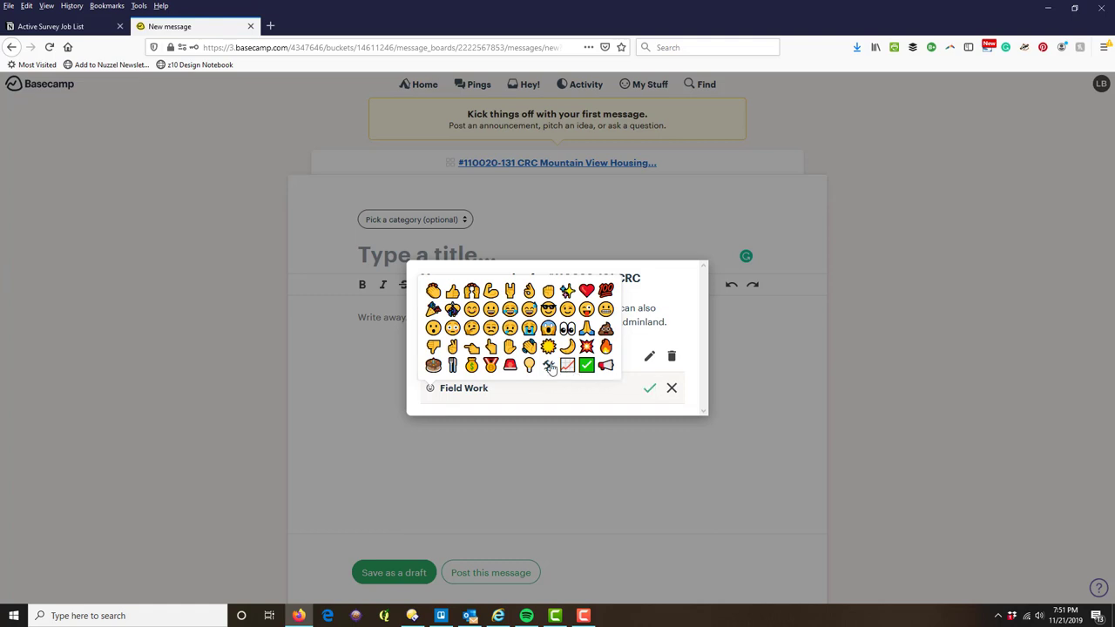
click(548, 365)
click(647, 390)
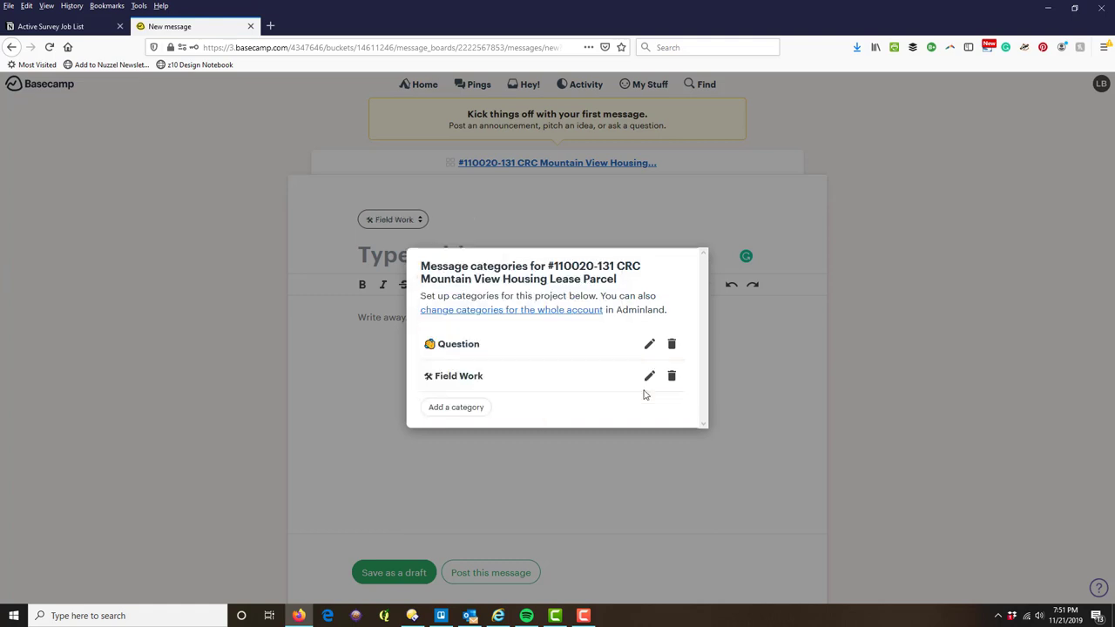
Step: Add an Office Work message category with the sparkles icon
click(473, 416)
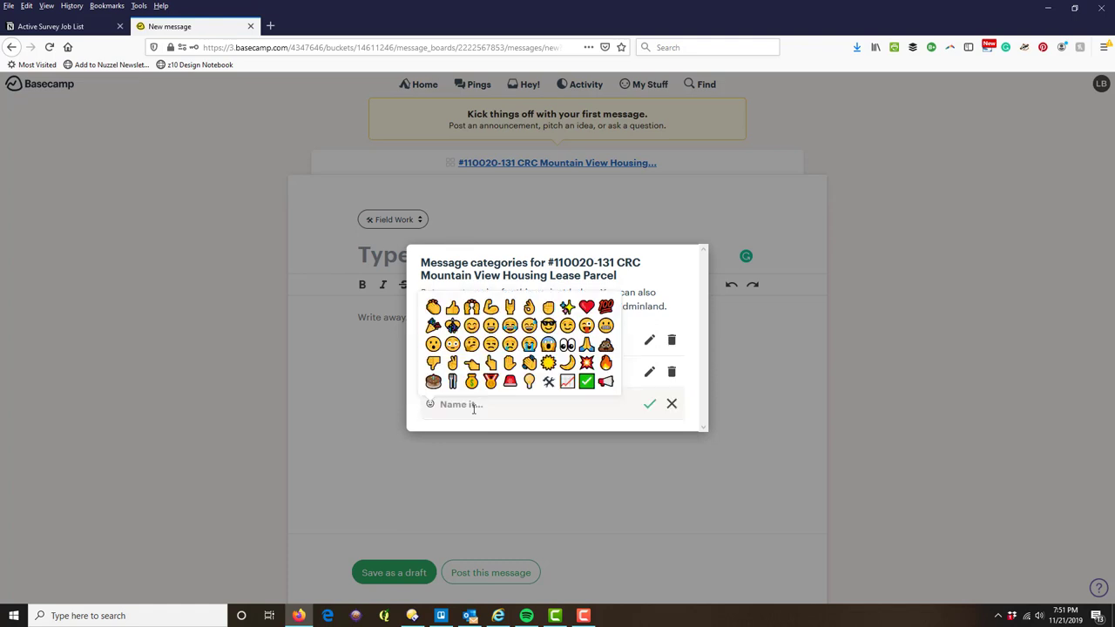
click(512, 403)
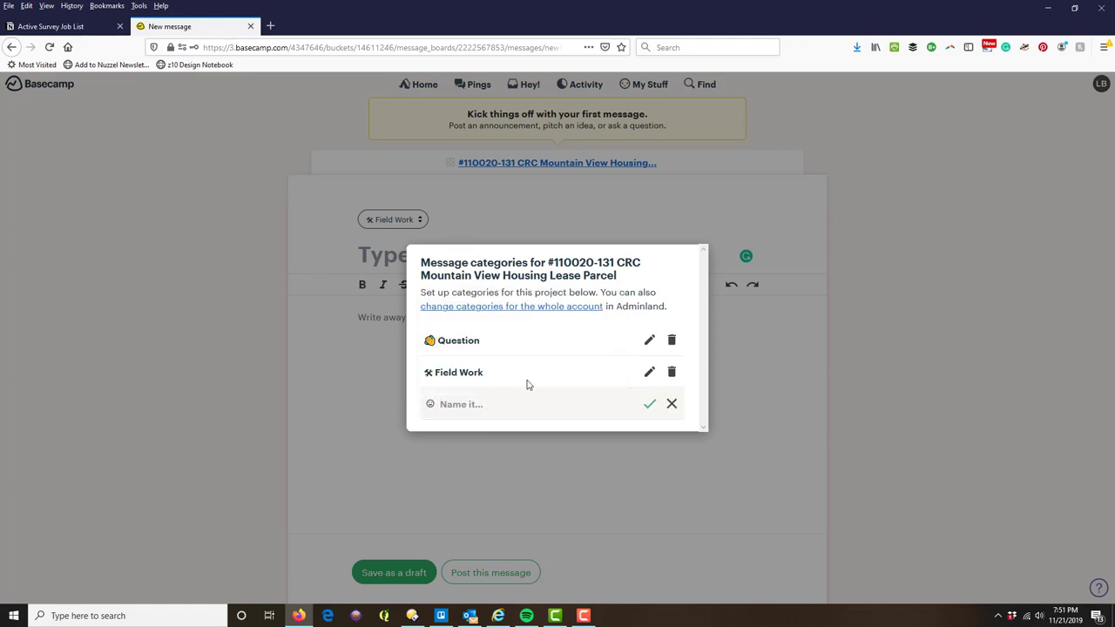
text(OP)
click(428, 405)
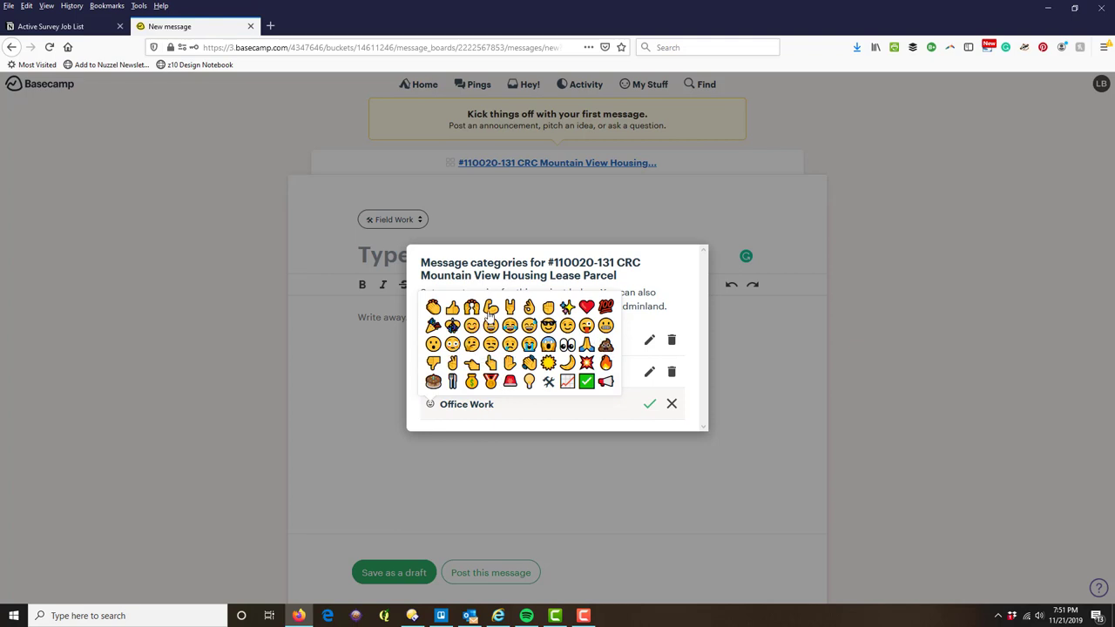
click(568, 310)
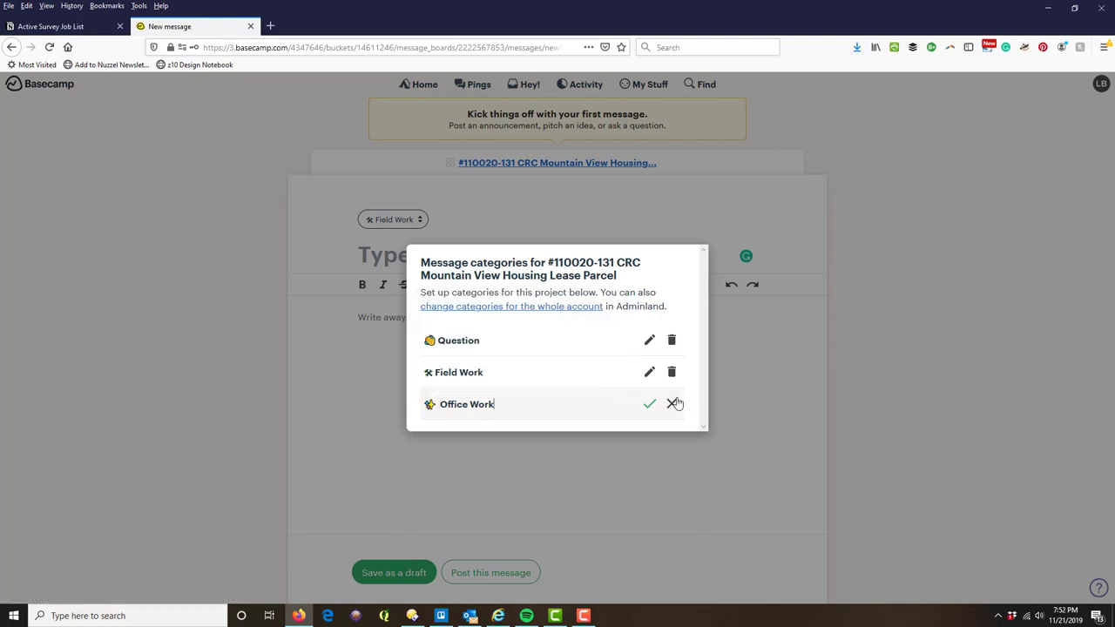
click(647, 405)
Step: Add a Warnings category with the red explosion icon and file the message under it
click(474, 427)
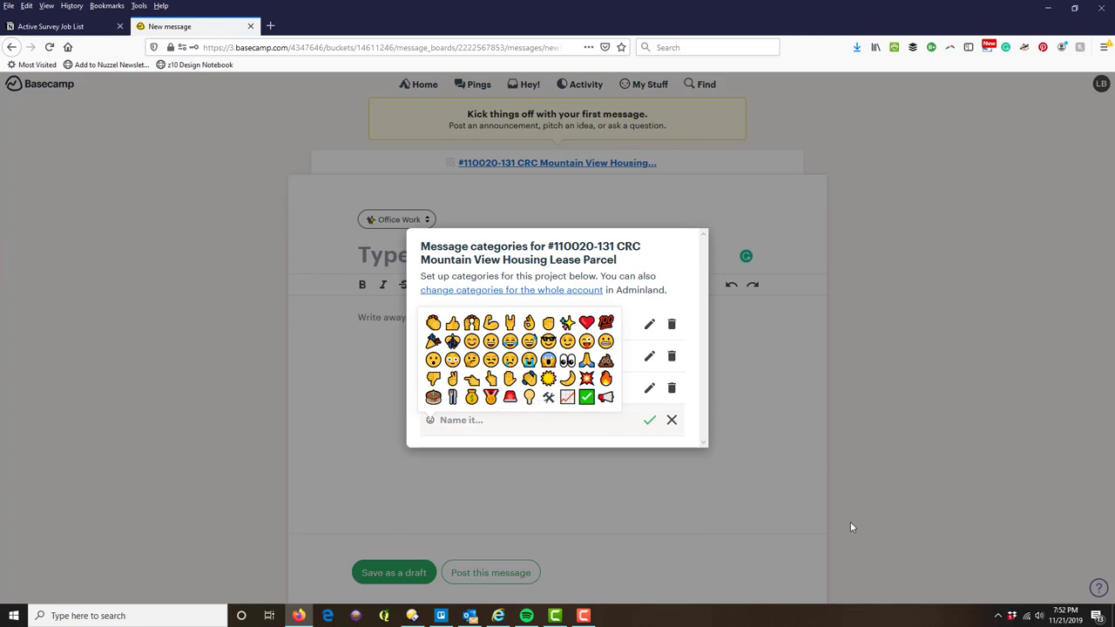
click(522, 424)
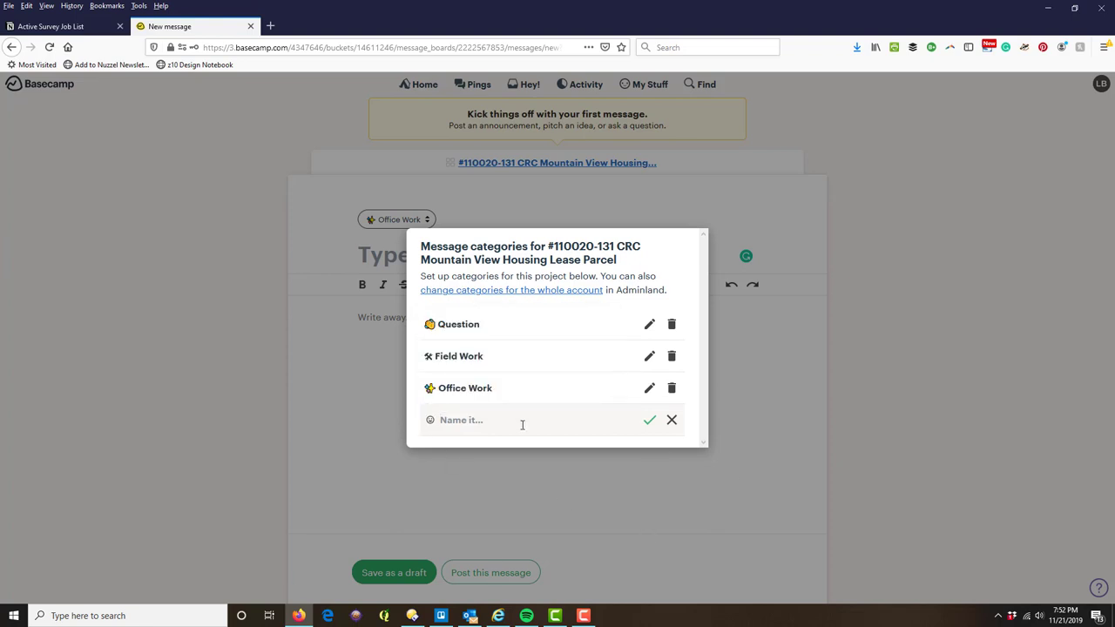
text(Warnings)
click(429, 420)
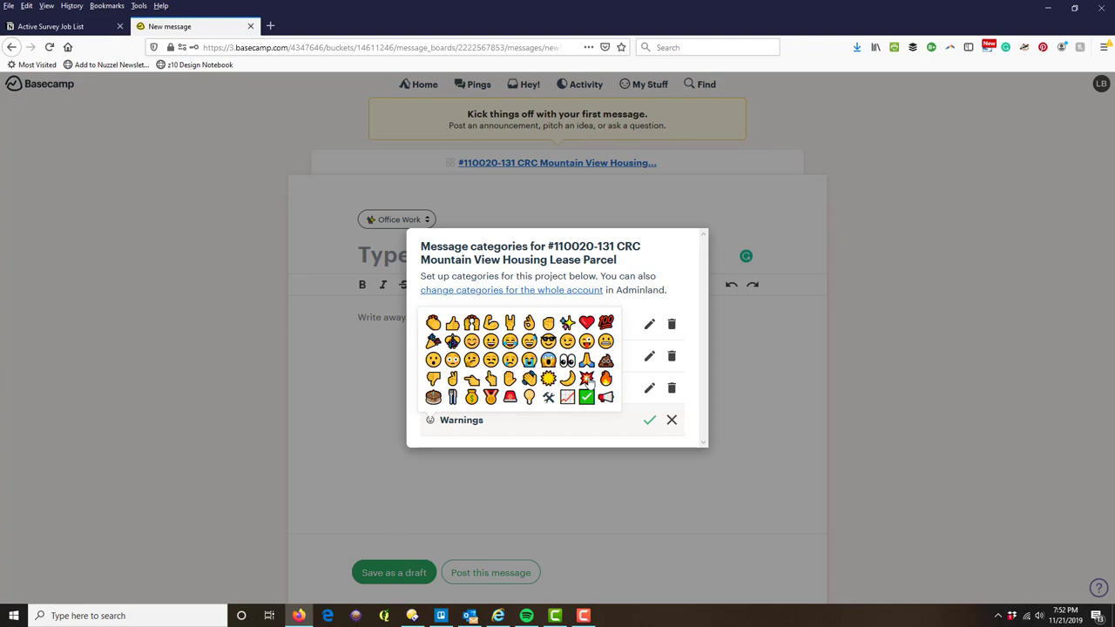
click(588, 380)
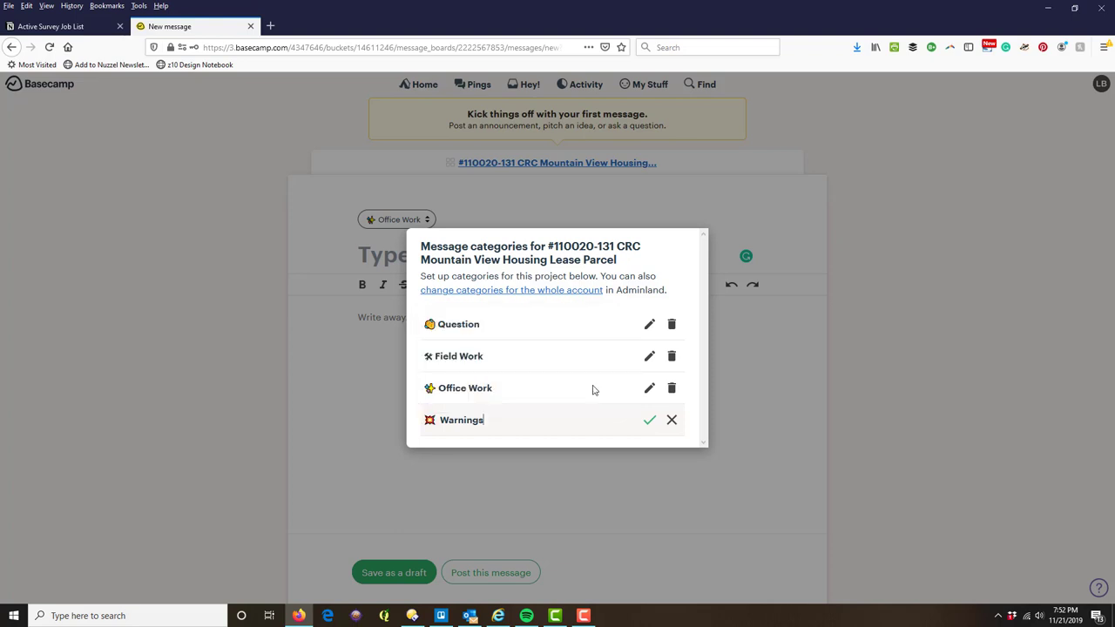
click(649, 420)
click(870, 540)
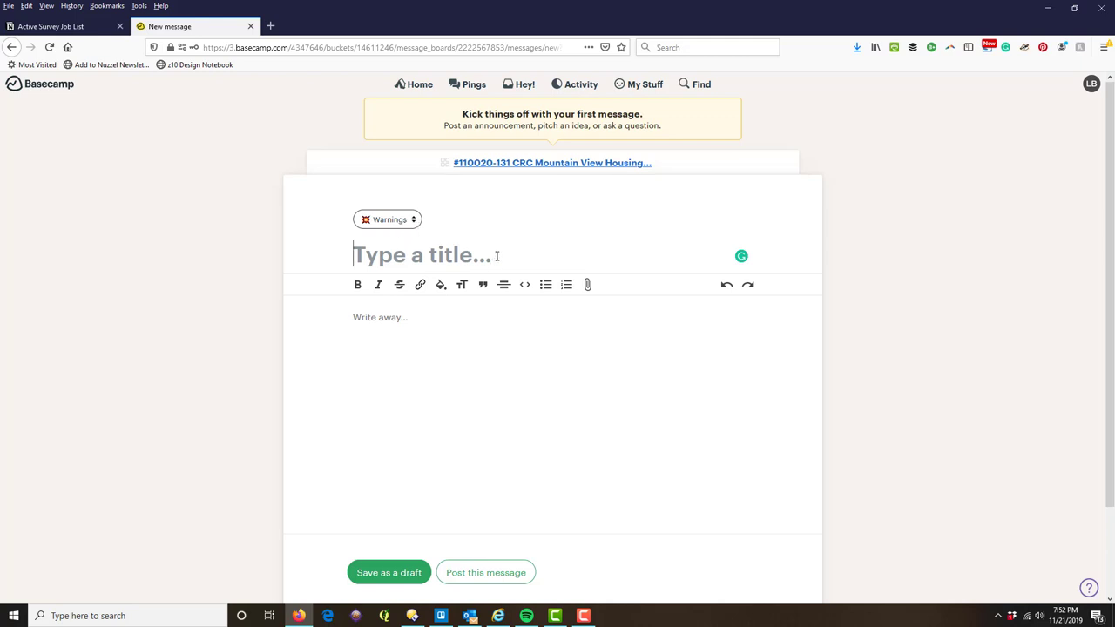
Step: Title the message 'Vertical Bust In Survey Control', correcting the typos
text(V)
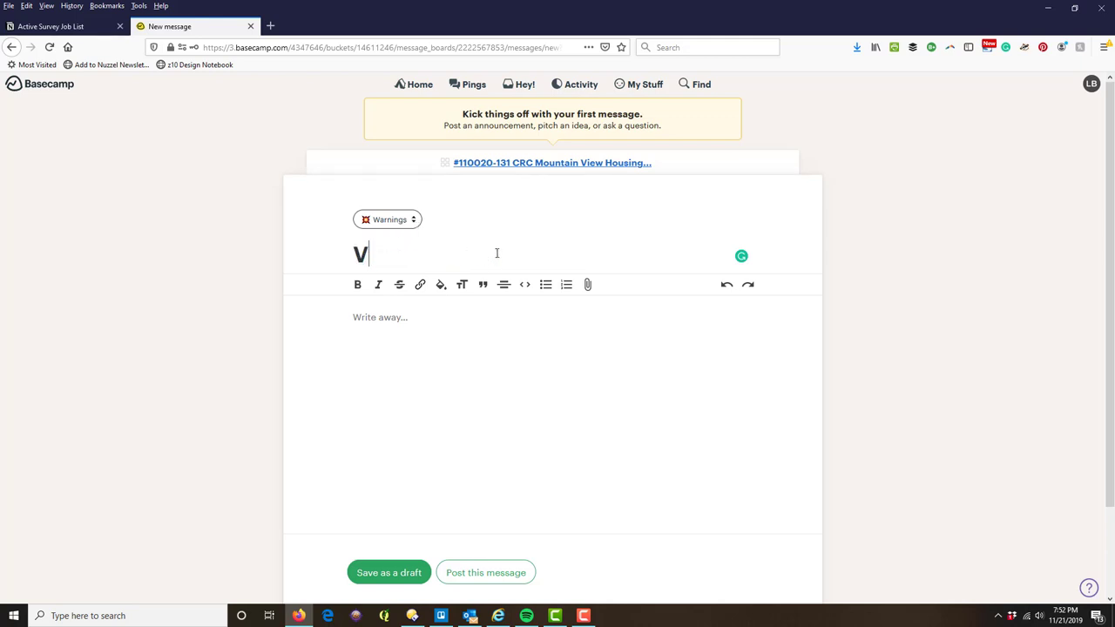
text(ertical Bus)
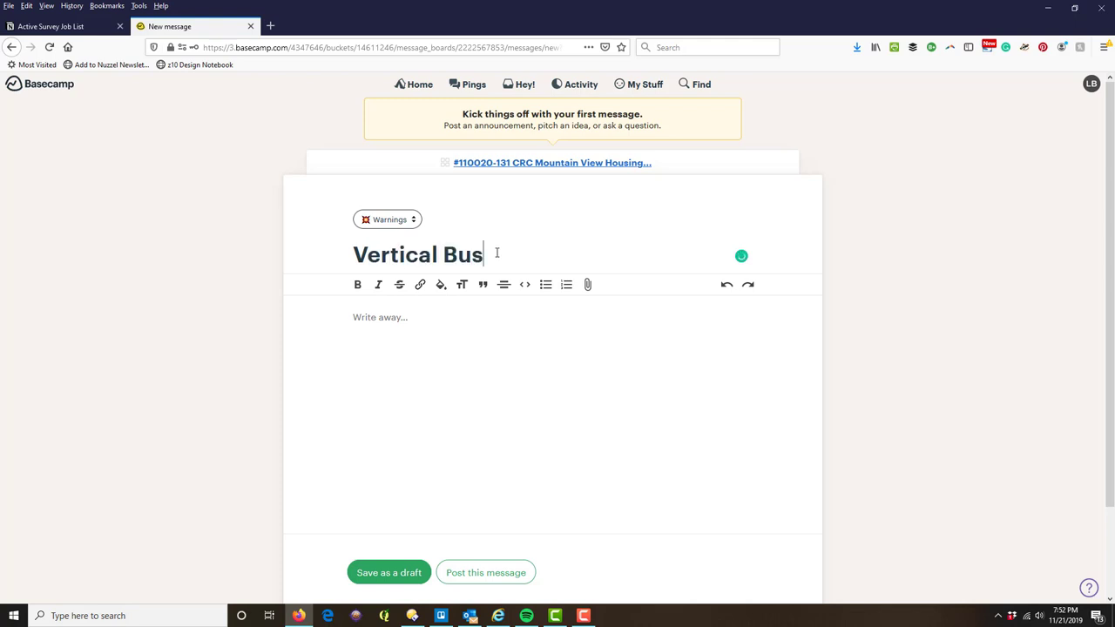
text(t in Survey Cont)
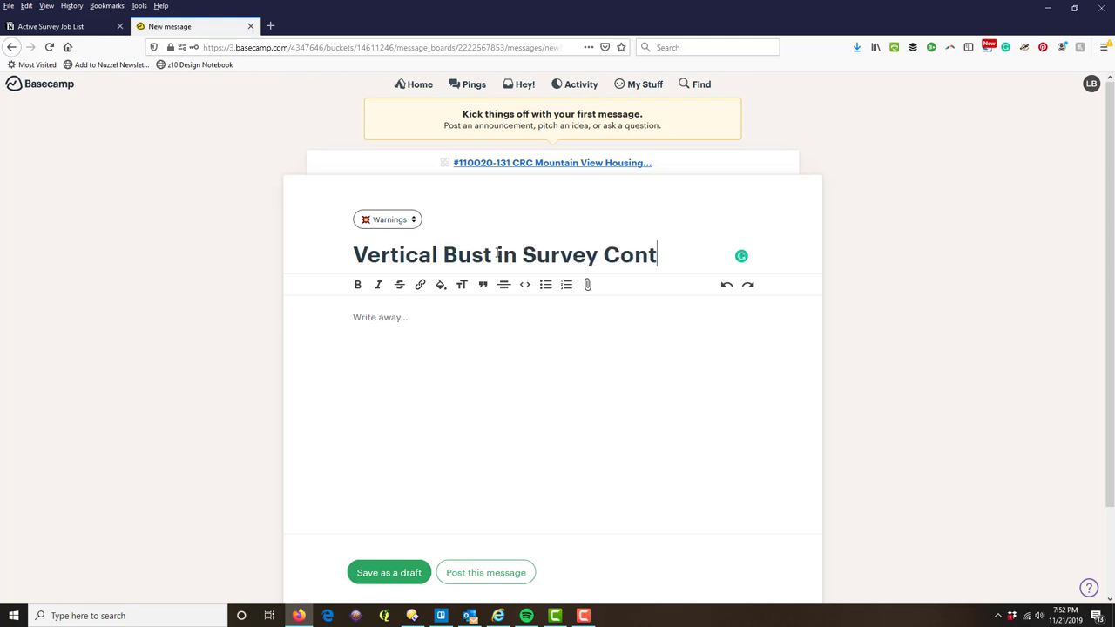
text(ron)
key(BackSpace)
text(l)
click(502, 247)
key(BackSpace)
text(UI)
key(BackSpace)
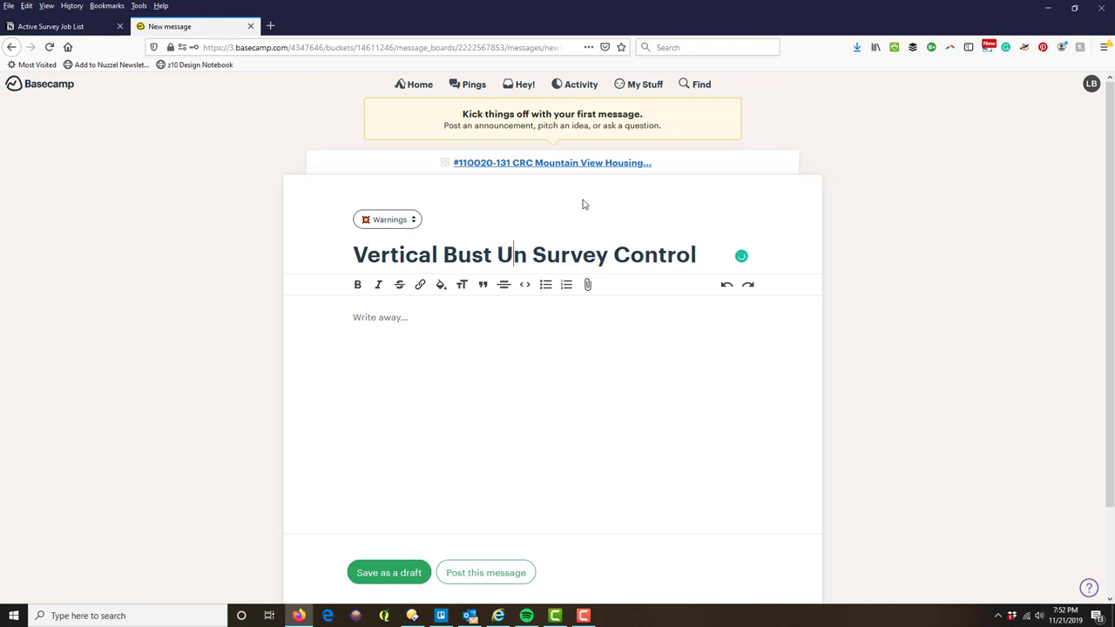
key(BackSpace)
Step: Begin the body reporting a 3.5' vertical bust in the primary survey control
text(I)
click(533, 325)
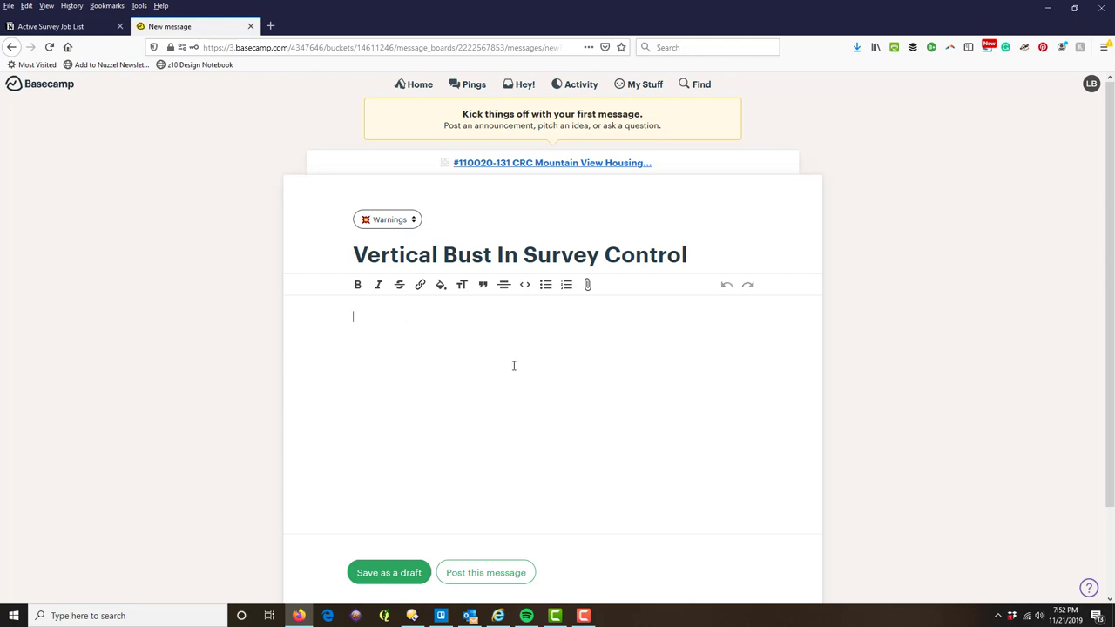
text(Du)
text( i)
text(urvey for)
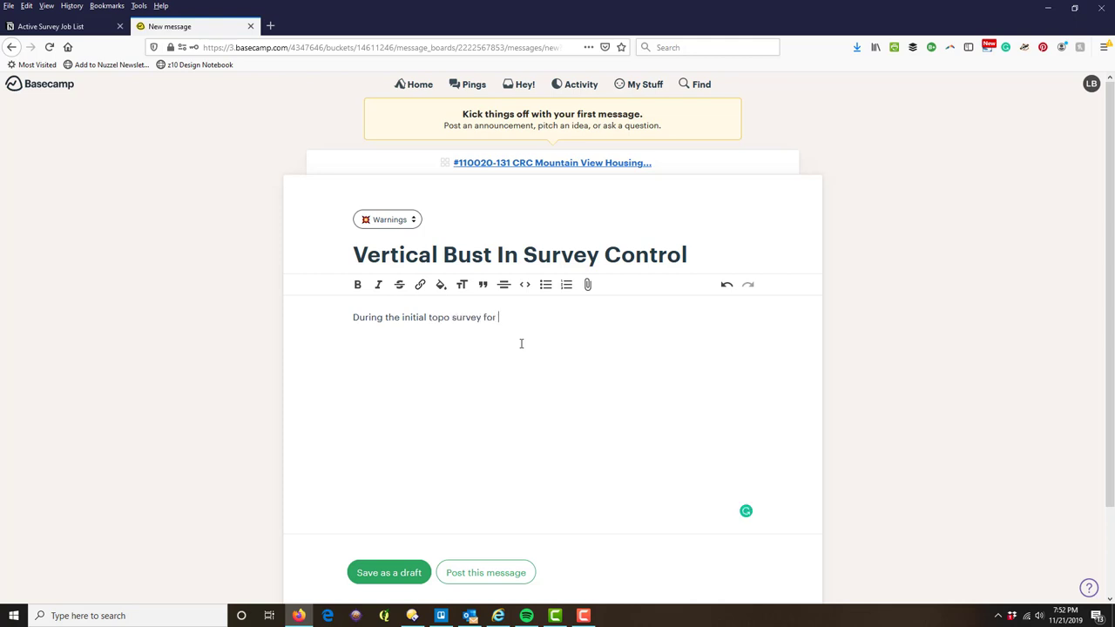
text(su)
text(rvey )
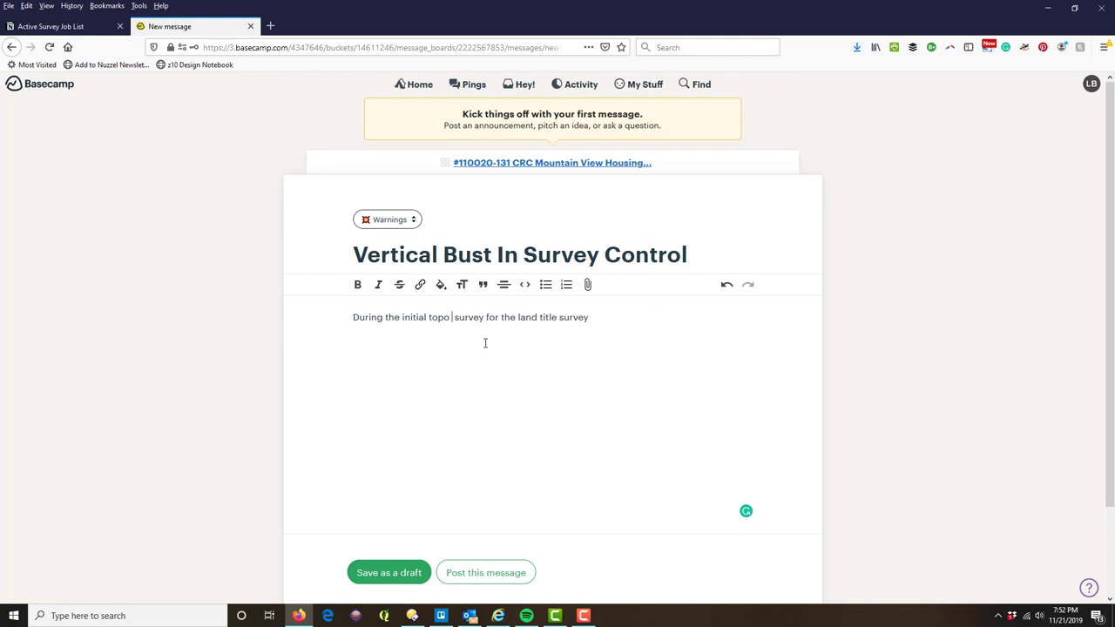
text( field work)
key(Delete)
key(Delete)
key(Delete)
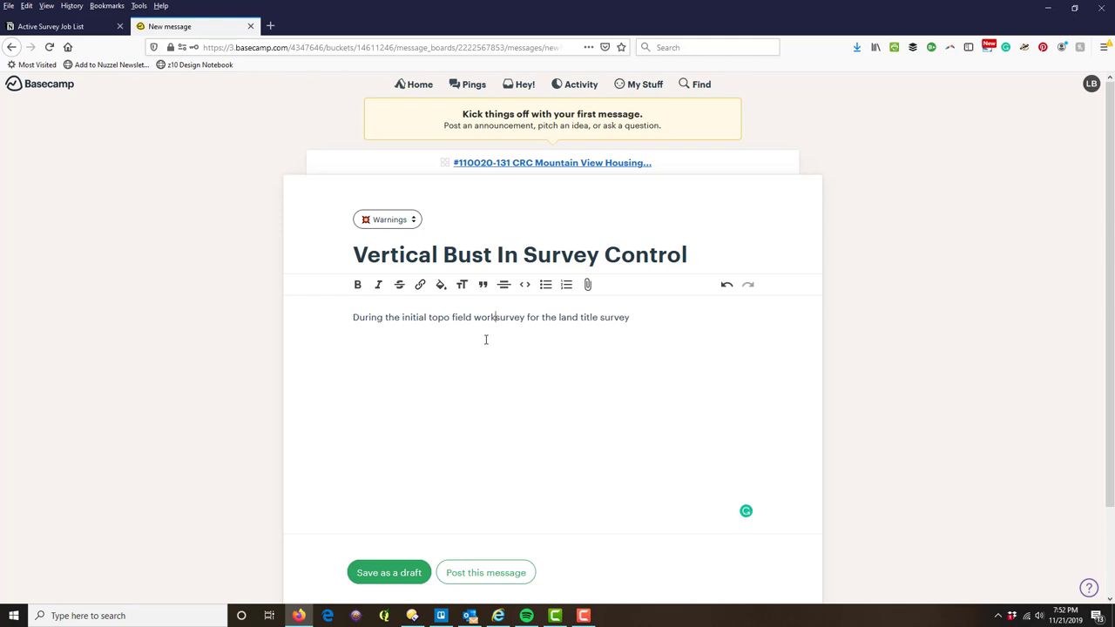
key(Delete)
key(Delete)
key(Delete)
key(Delete)
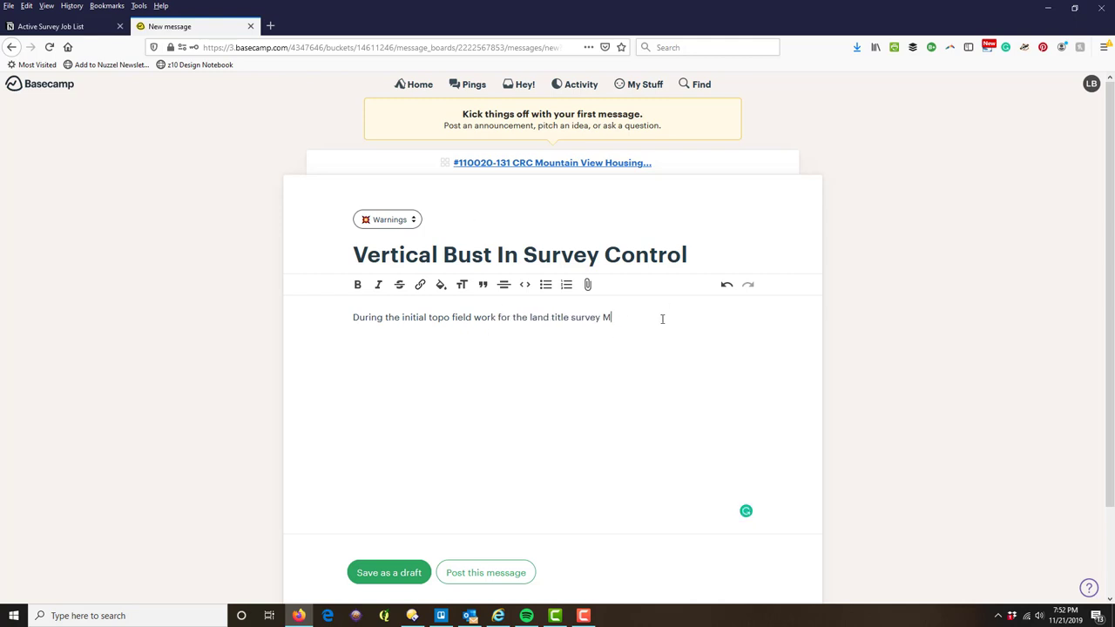
text(att M)
text( reported )
text(a 3.)
text(5' b)
text(ust in the elev)
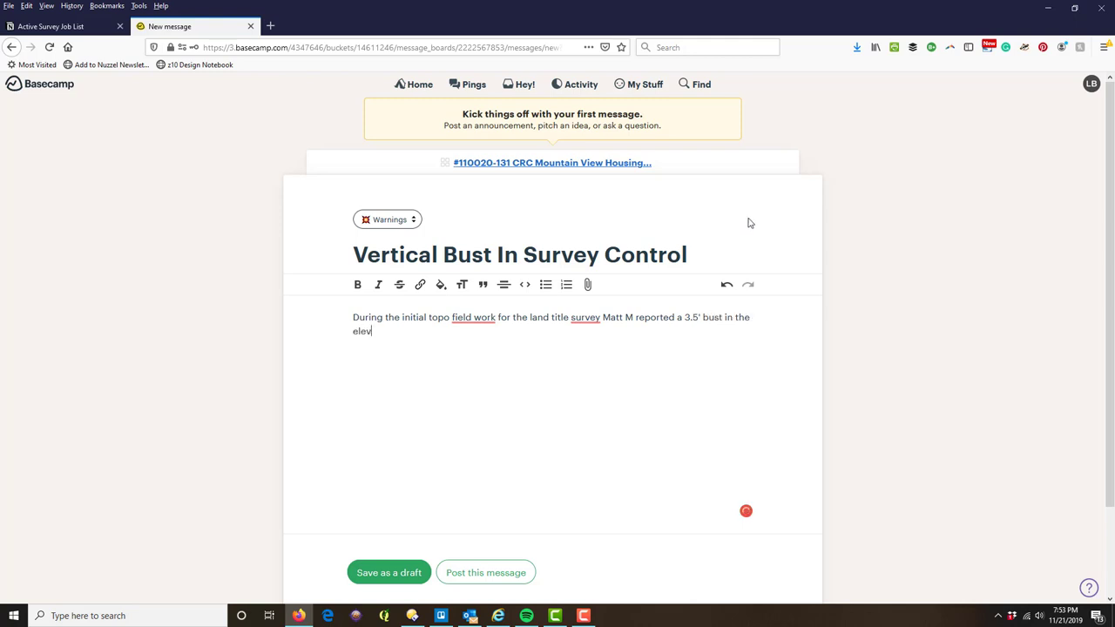
text(ations of the pri)
text(mary and second)
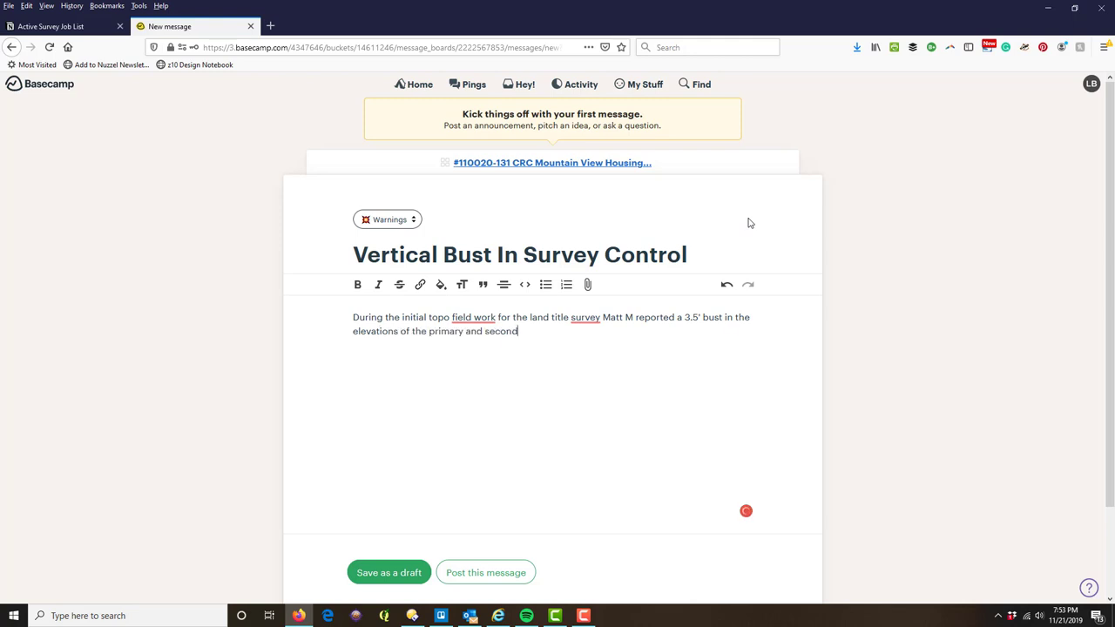
text(ary survey control e)
text(stablished)
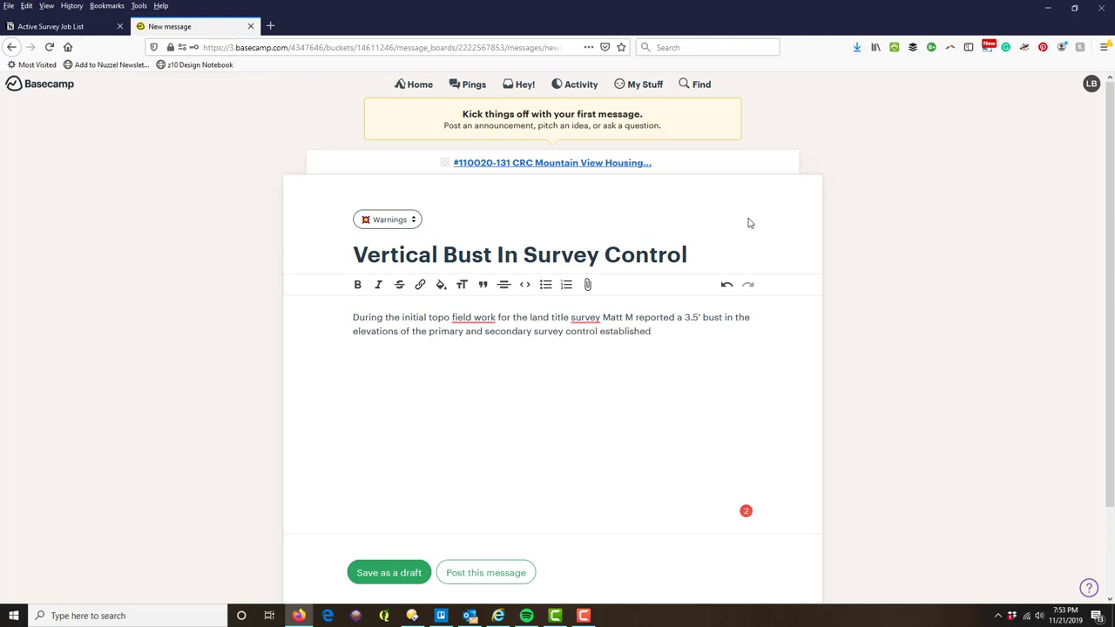
text( during the util)
text(ity mapp)
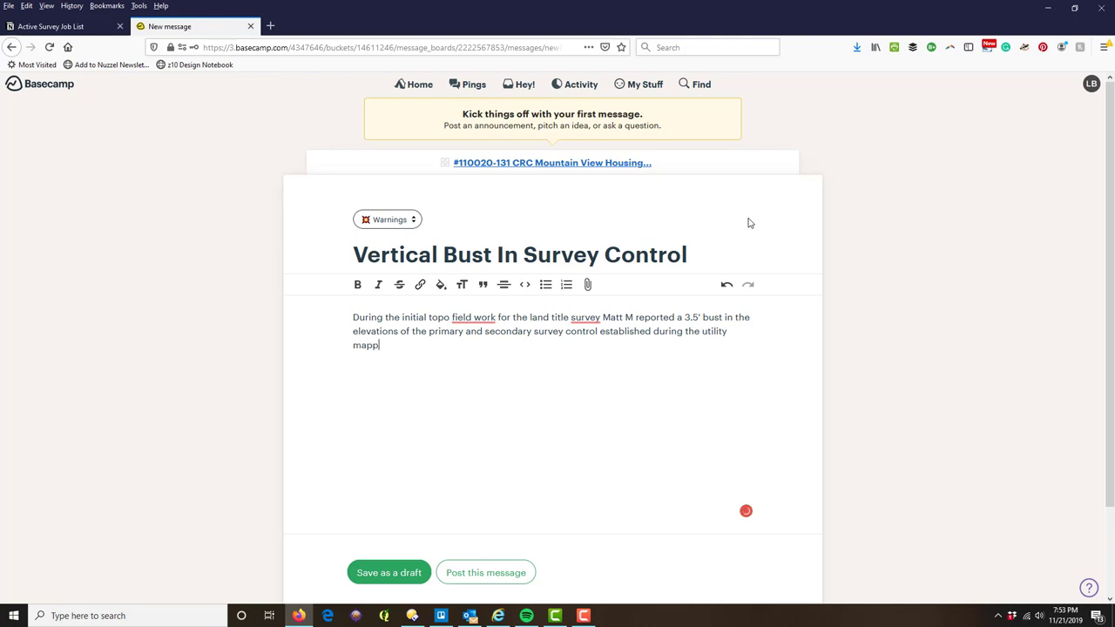
text(ing for the propject.)
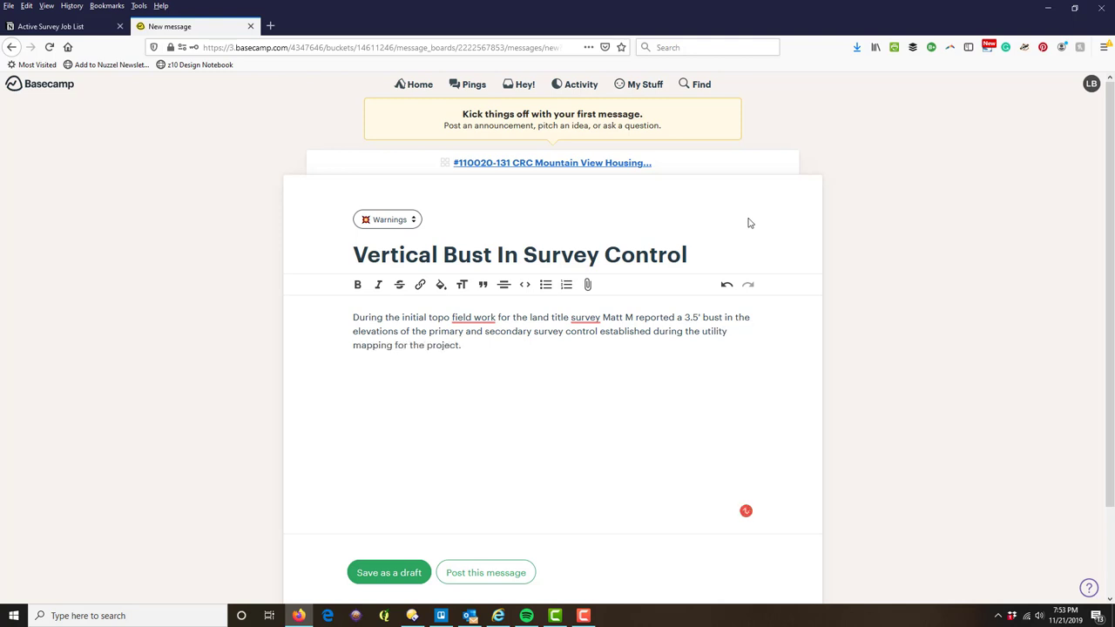
text(his bust needs t)
text(o be corrected in t)
text(he)
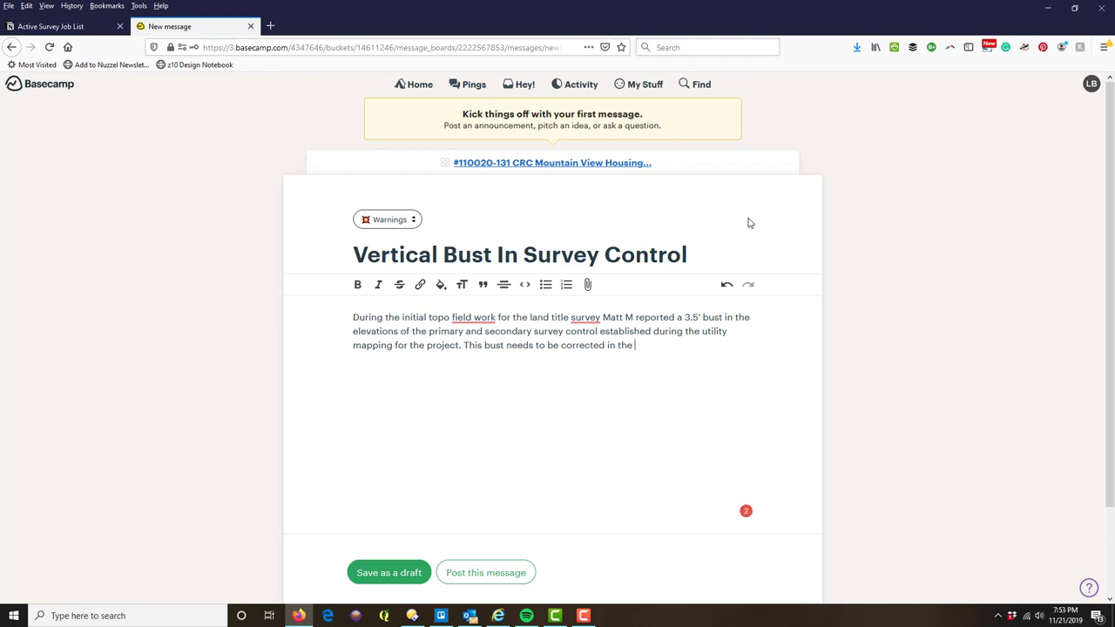
Step: Finish the body requesting a new control point file, accepting the 'as possible' correction
key(Menu)
key(Escape)
key(Return)
text(etwo)
text(rk )
text(TBC and Workin)
text(g TBC )
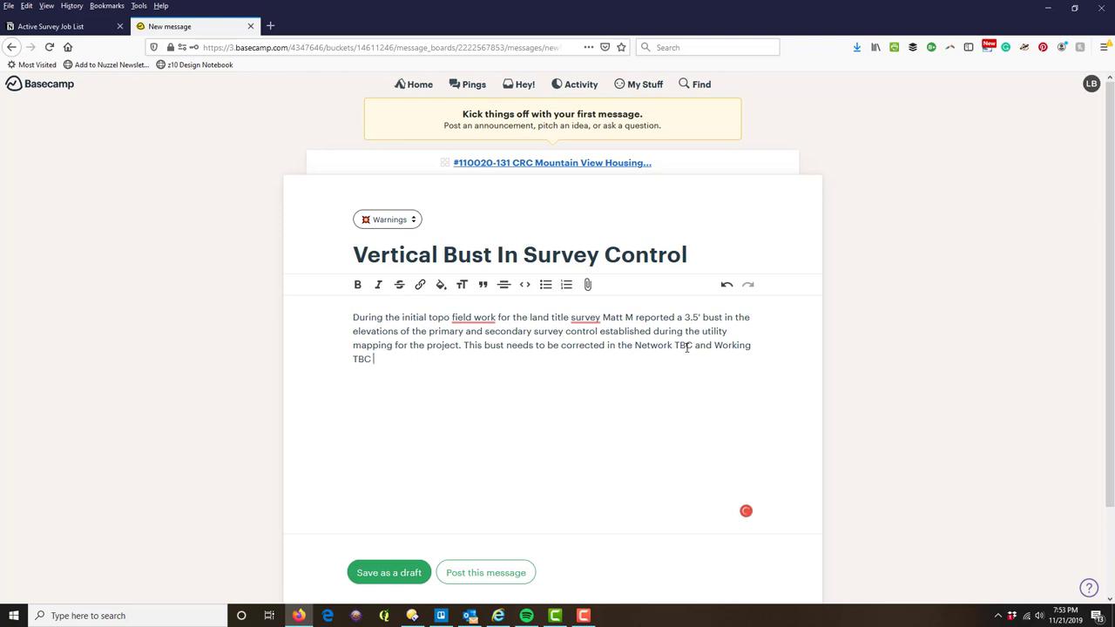
text(Project as soon as-)
text(pos)
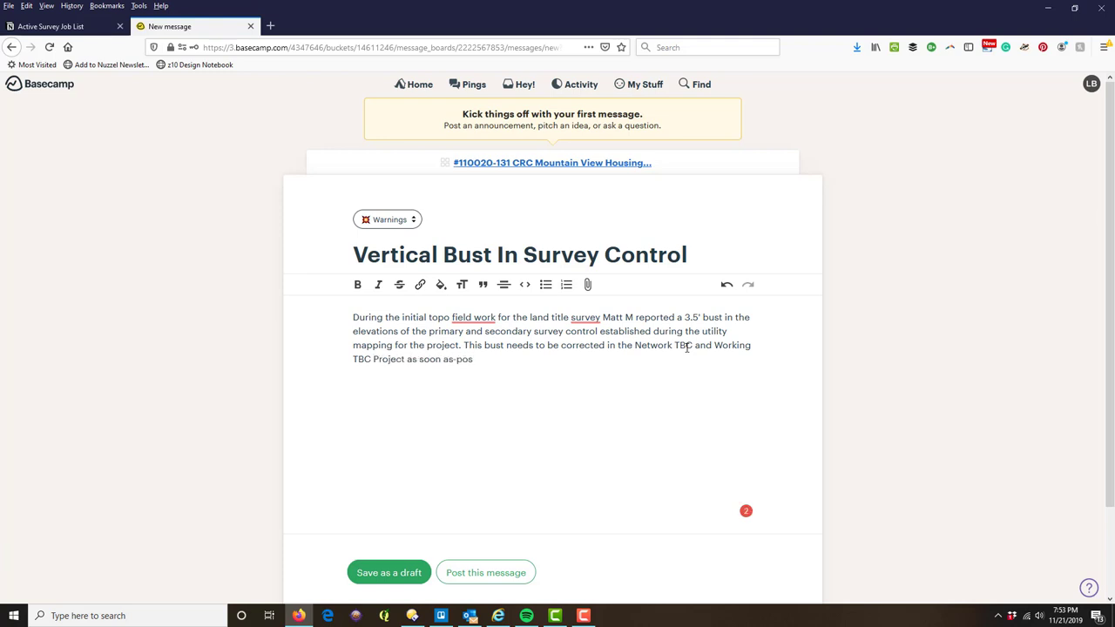
text(sible. A new )
text(survey contro)
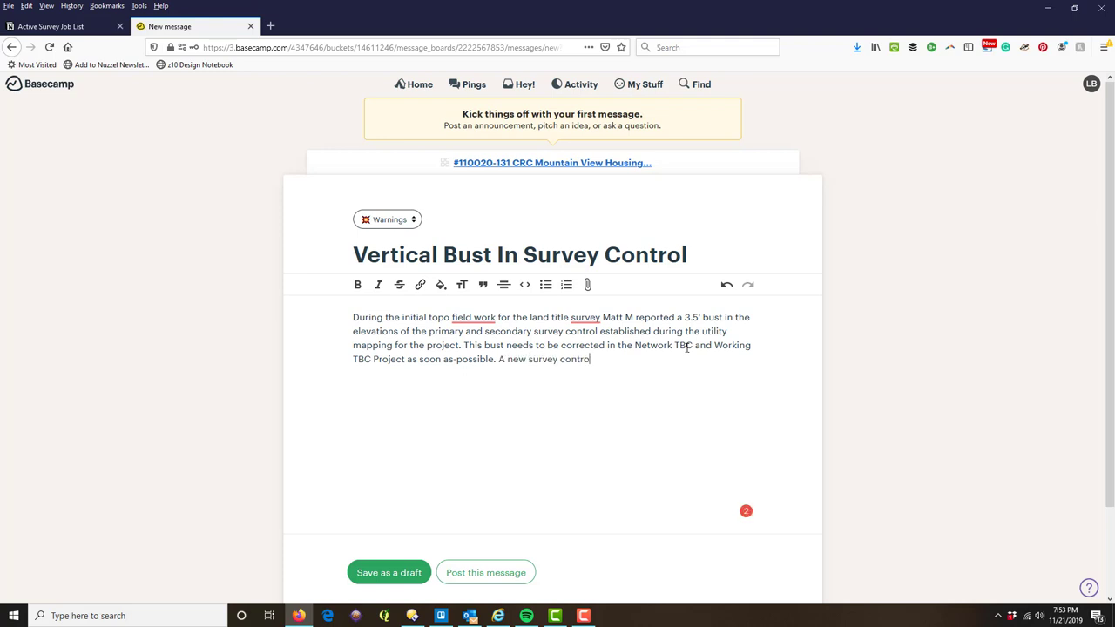
text(l point file nee)
text(ds)
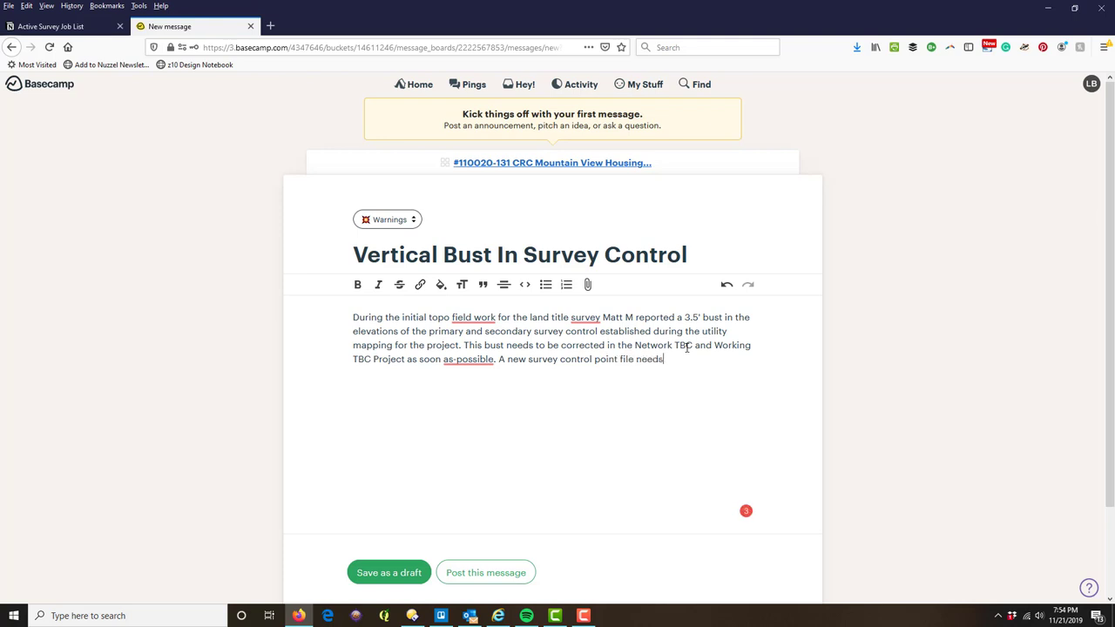
text( to be exported )
text(and provided to al)
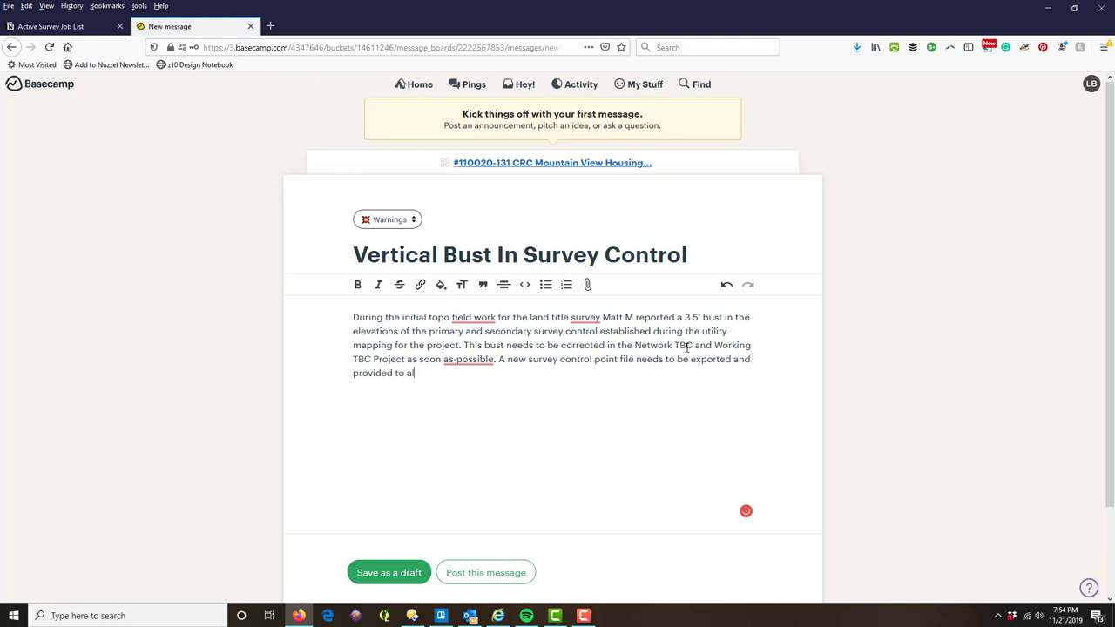
text(l field cre)
text(ws working on the p)
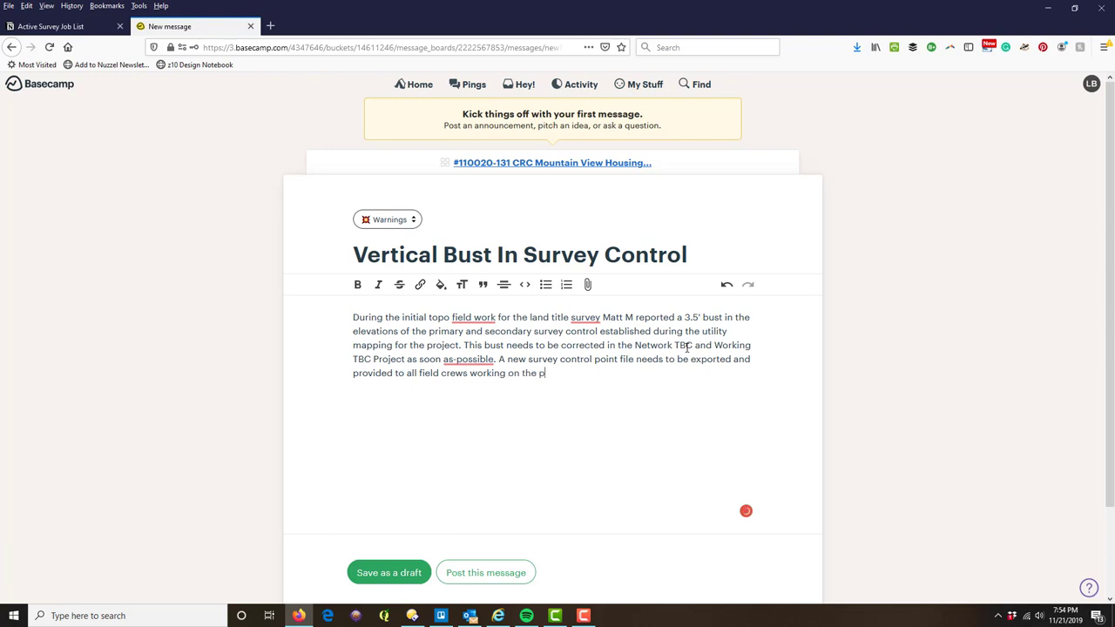
text(roject.)
click(462, 399)
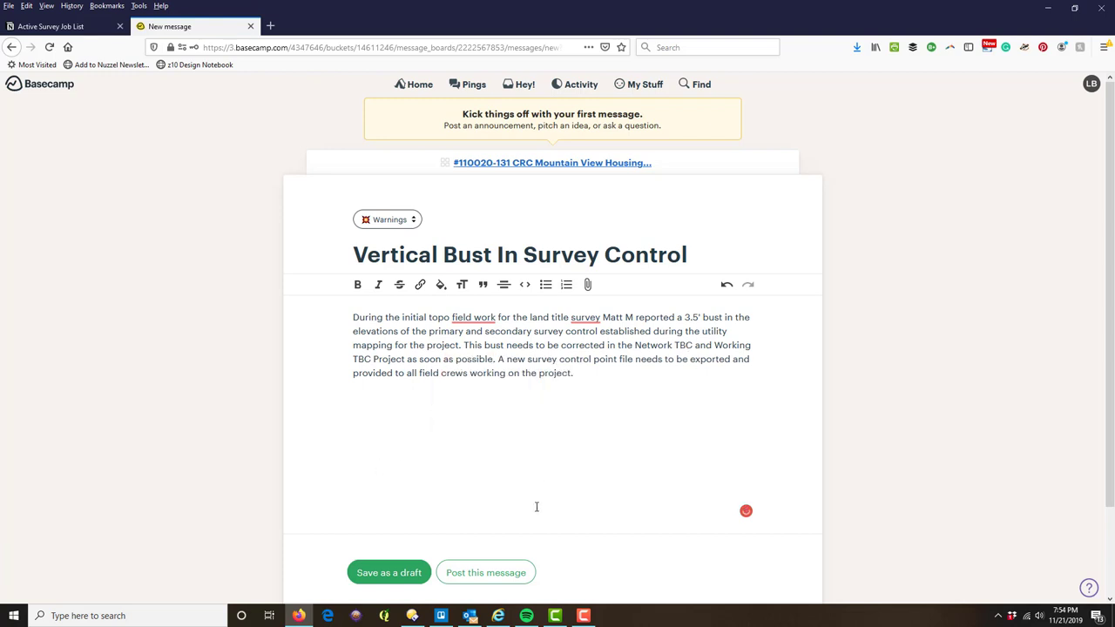
Step: Post the Vertical Bust message and start a fresh message from the Message Board
click(503, 571)
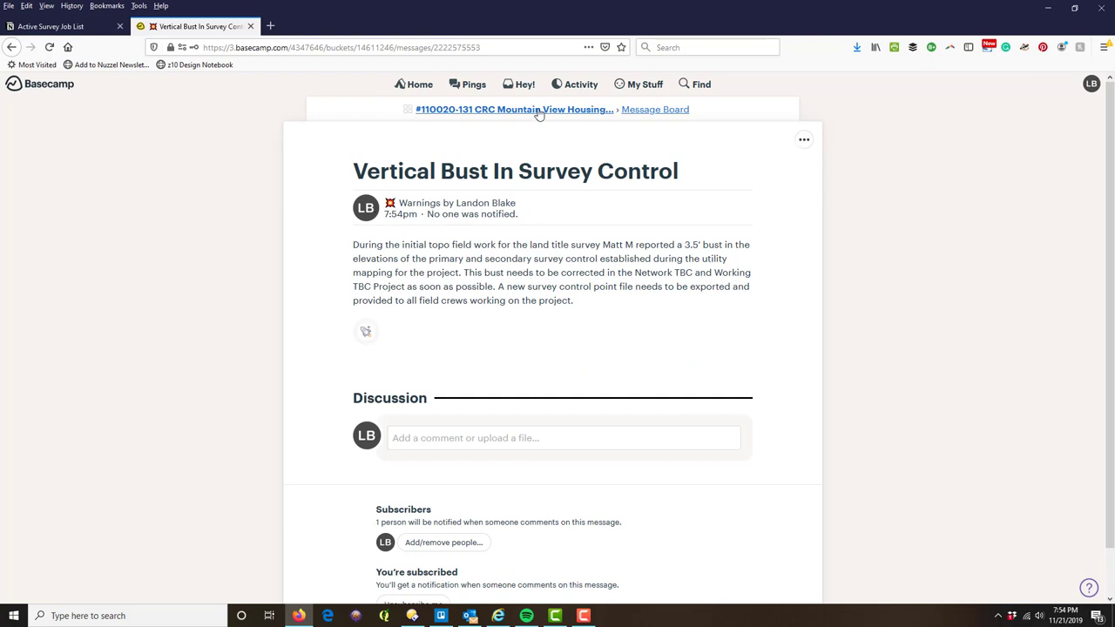
click(658, 110)
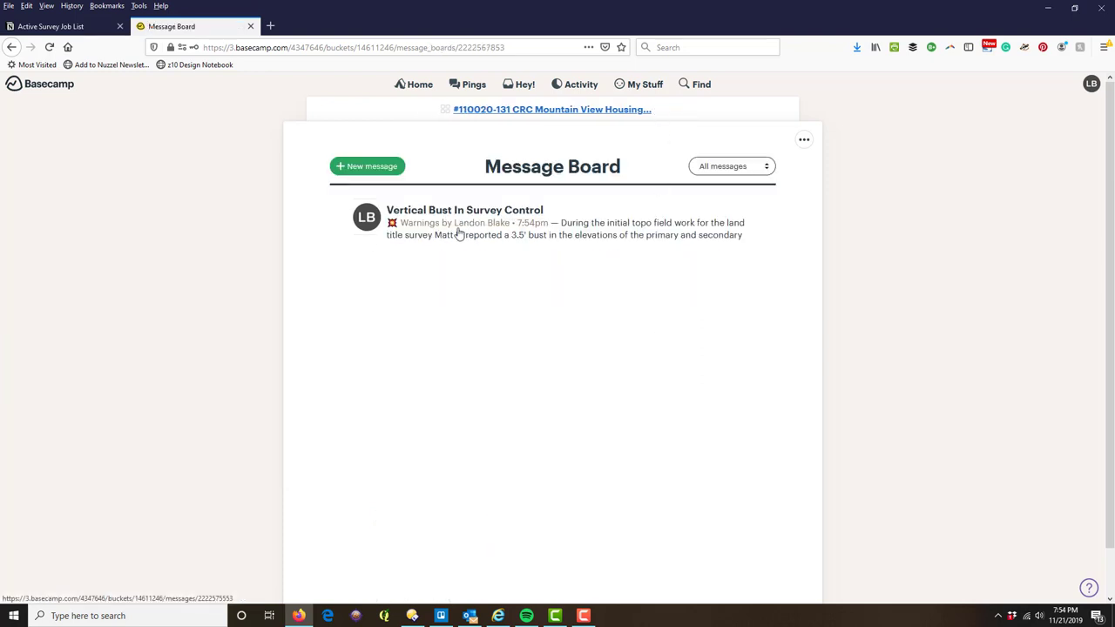
click(379, 166)
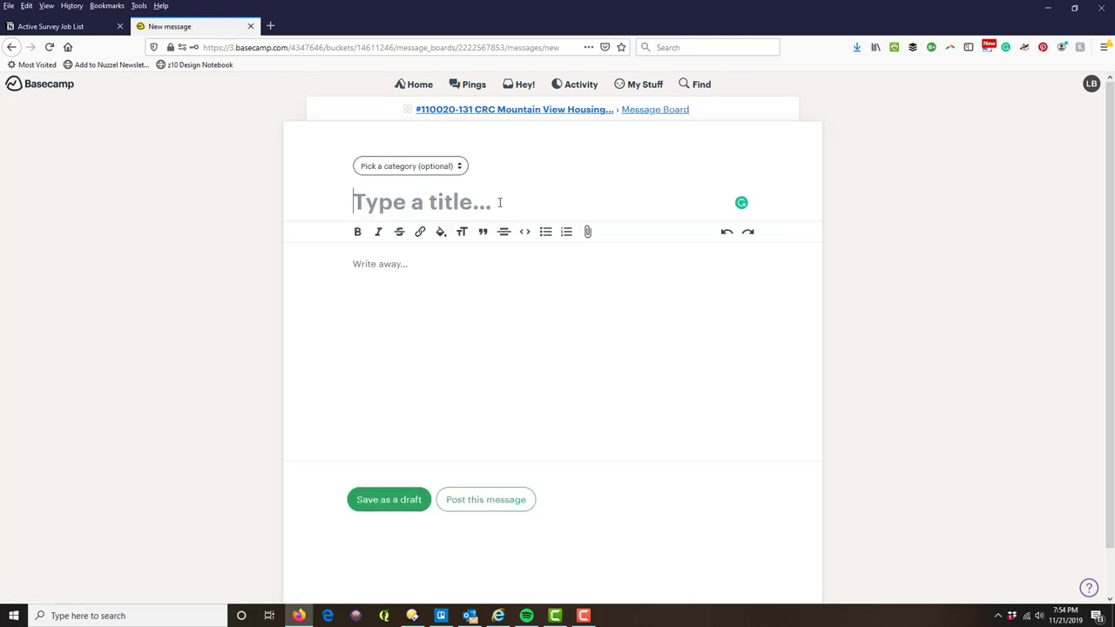
Step: Add an Announcements message category with the sun emoji
click(449, 167)
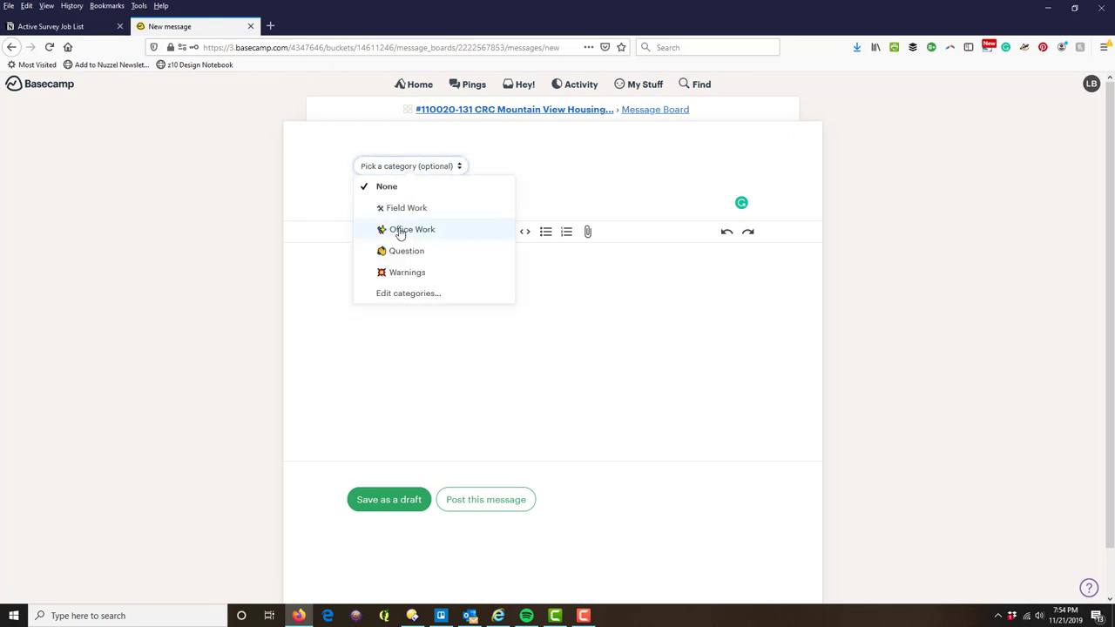
click(406, 294)
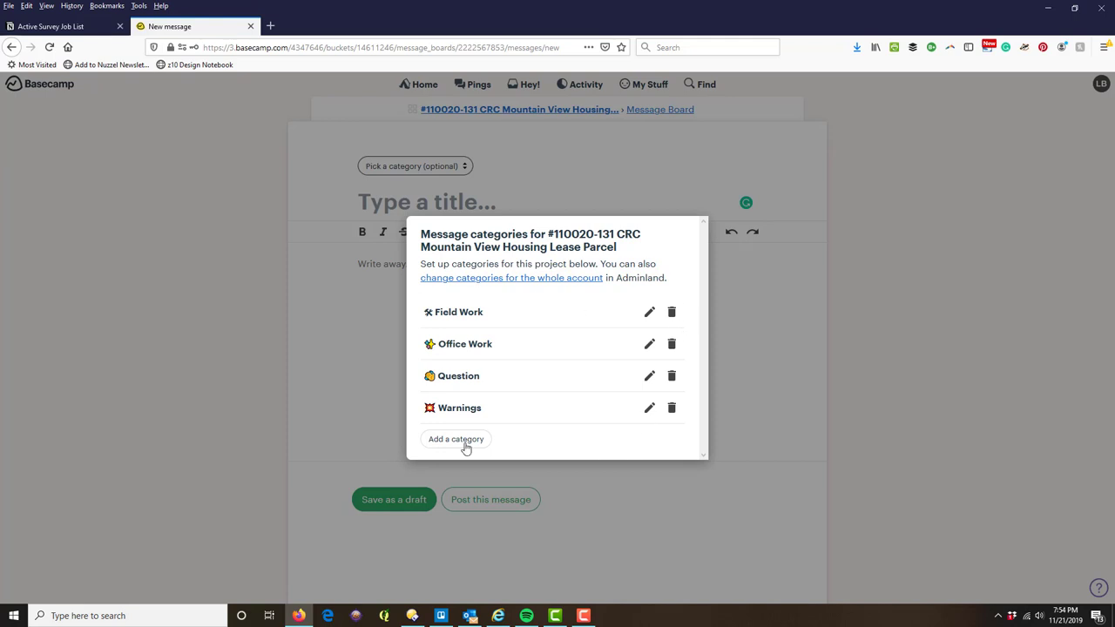
click(460, 440)
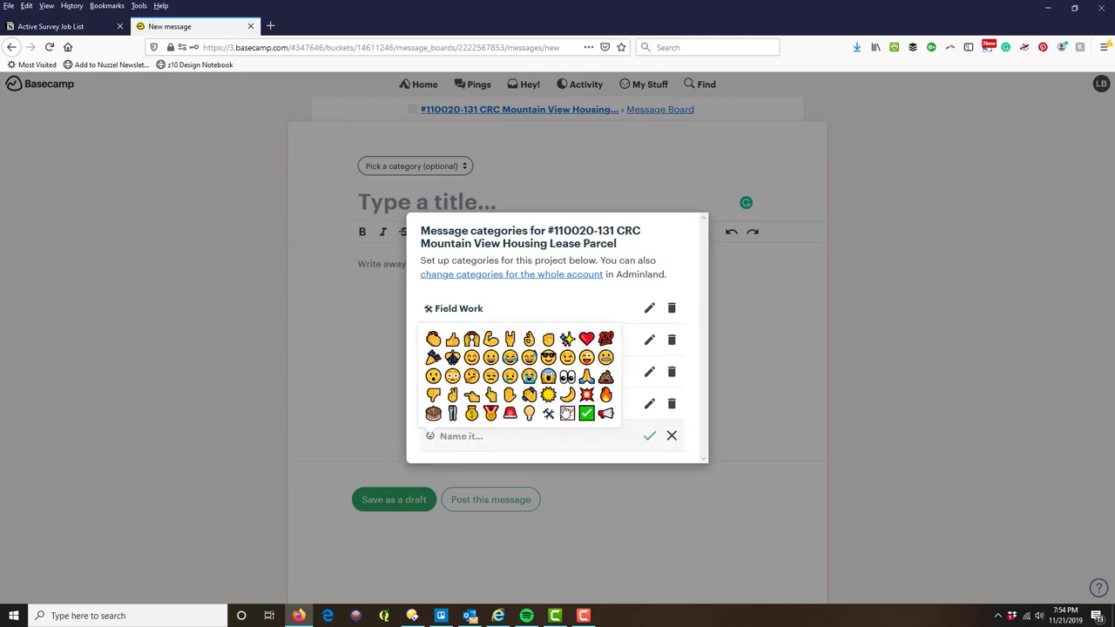
click(548, 395)
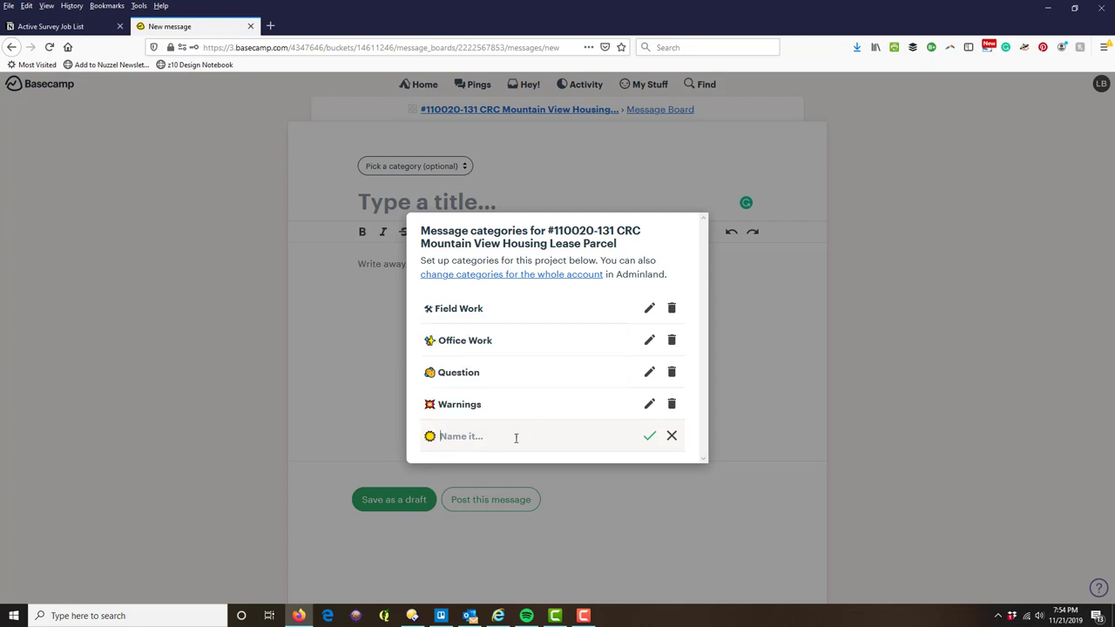
text(Annouin)
text(ncem)
text(ents)
key(Return)
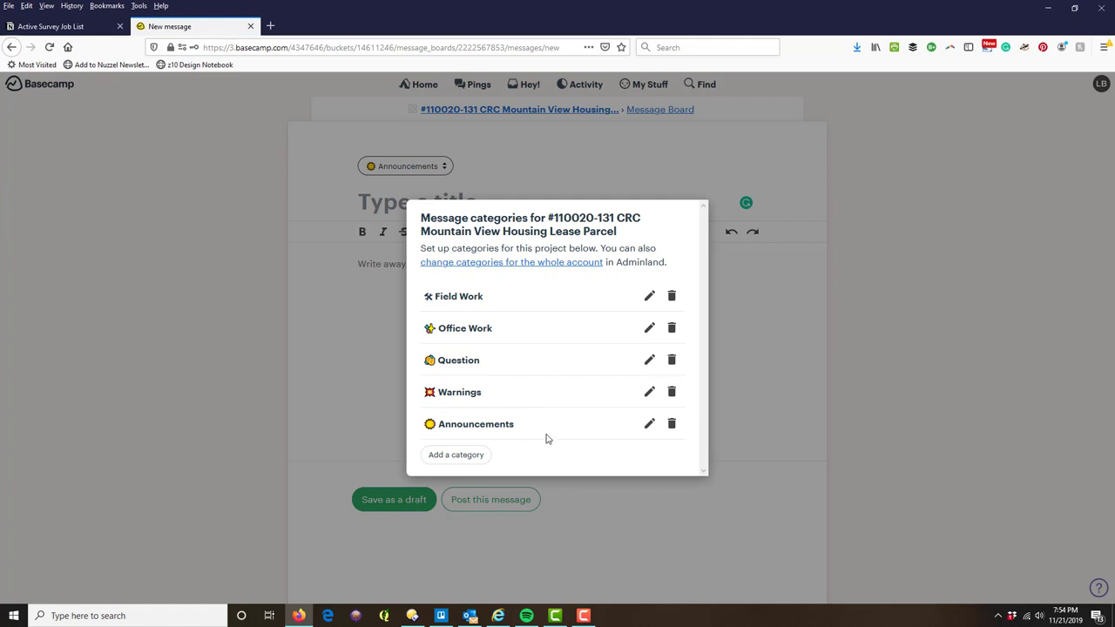
Step: Title the announcement 'Revised Land Title Report Requested'
click(763, 334)
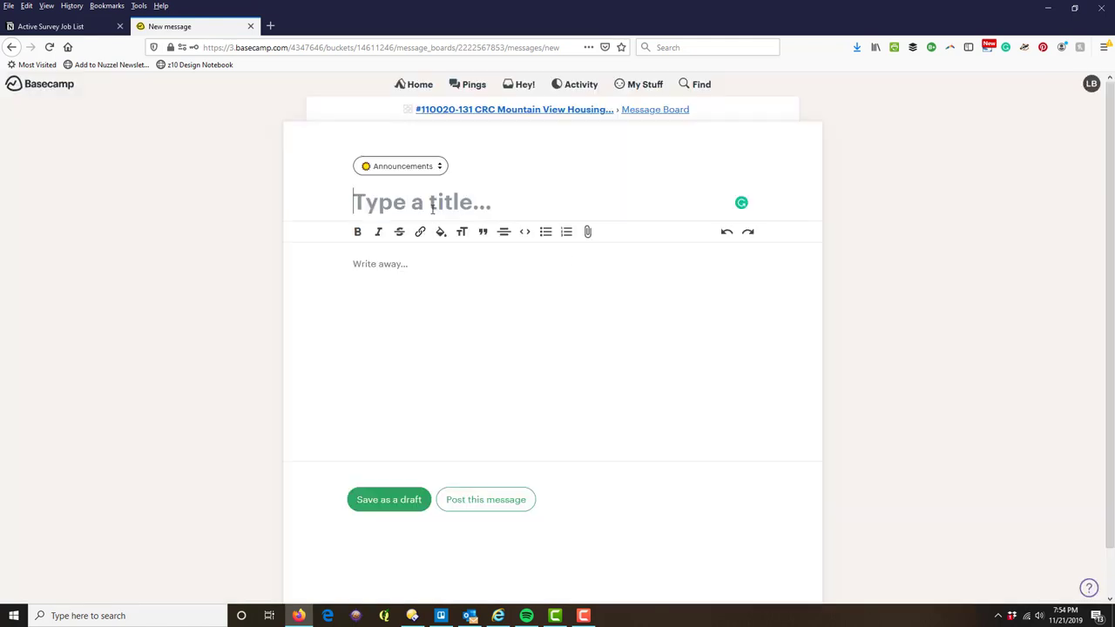
text(Ne)
key(BackSpace)
key(BackSpace)
text(Revised Land)
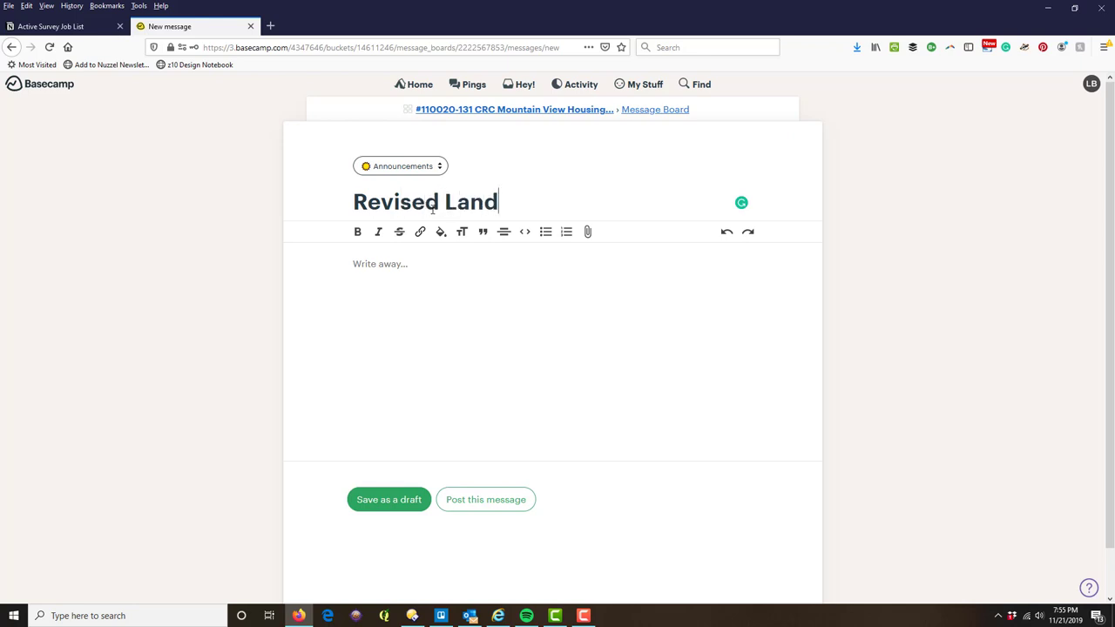
text( Title Report E)
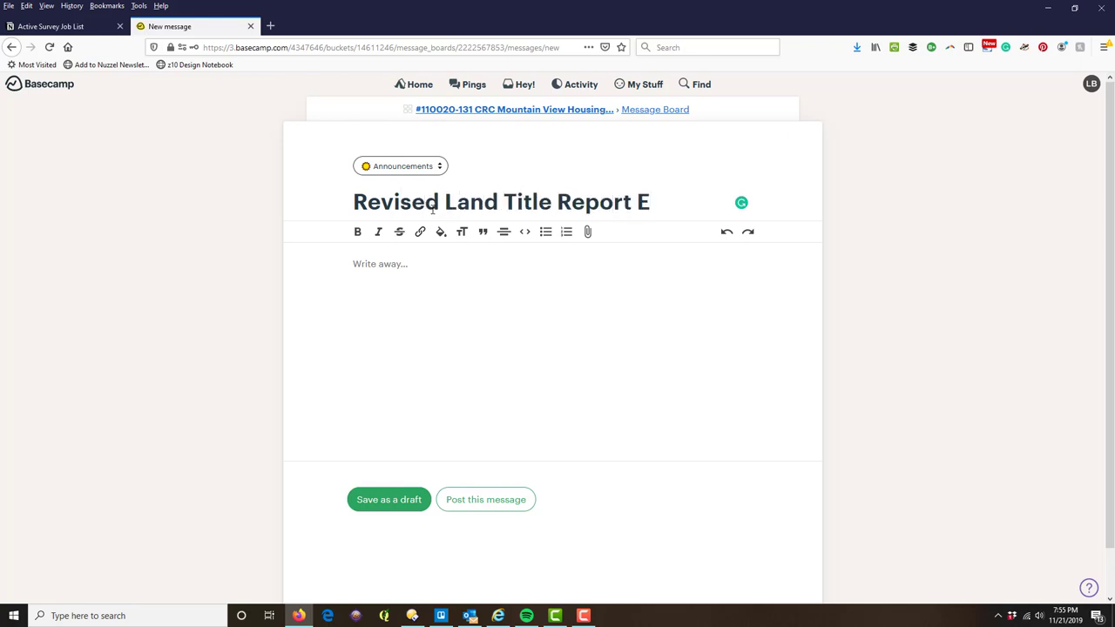
key(BackSpace)
text(Request)
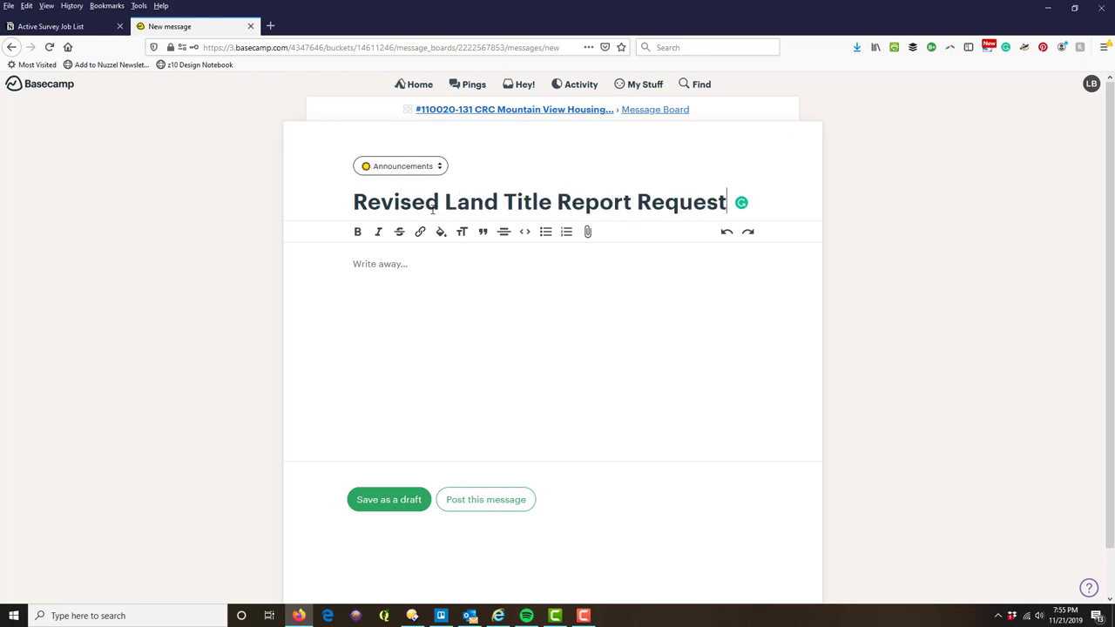
text(ed)
key(Tab)
Step: Write the body explaining the client's e-mailed request for a revised lease-parcel land title report
text(A new)
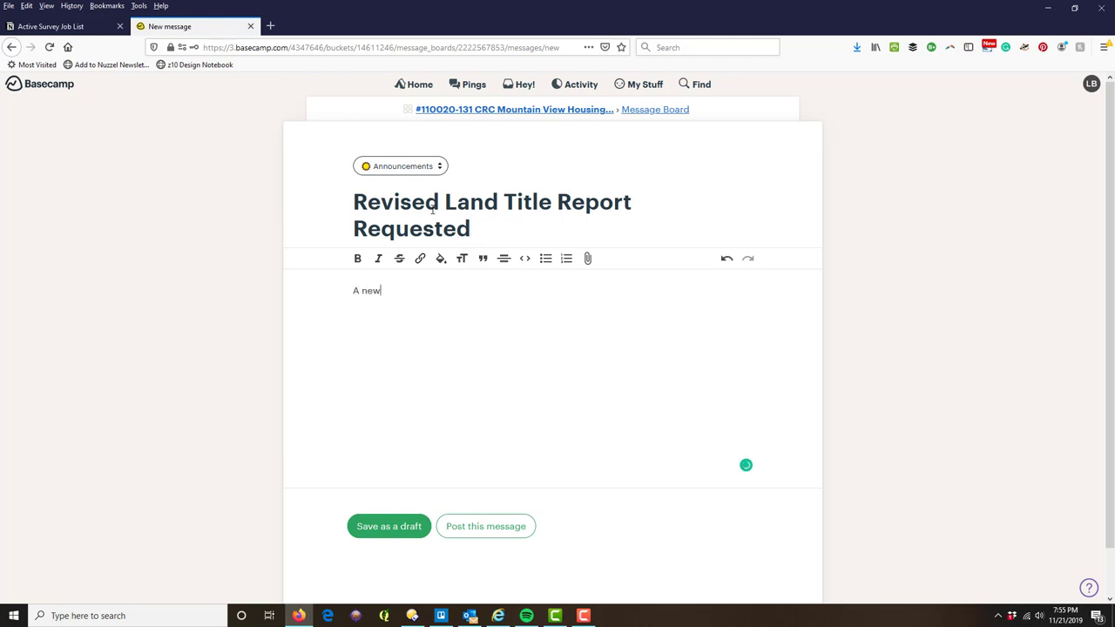
text( land title r)
key(BackSpace)
key(BackSpace)
key(BackSpace)
key(BackSpace)
key(BackSpace)
key(BackSpace)
text(vised land titl)
text(e report was req)
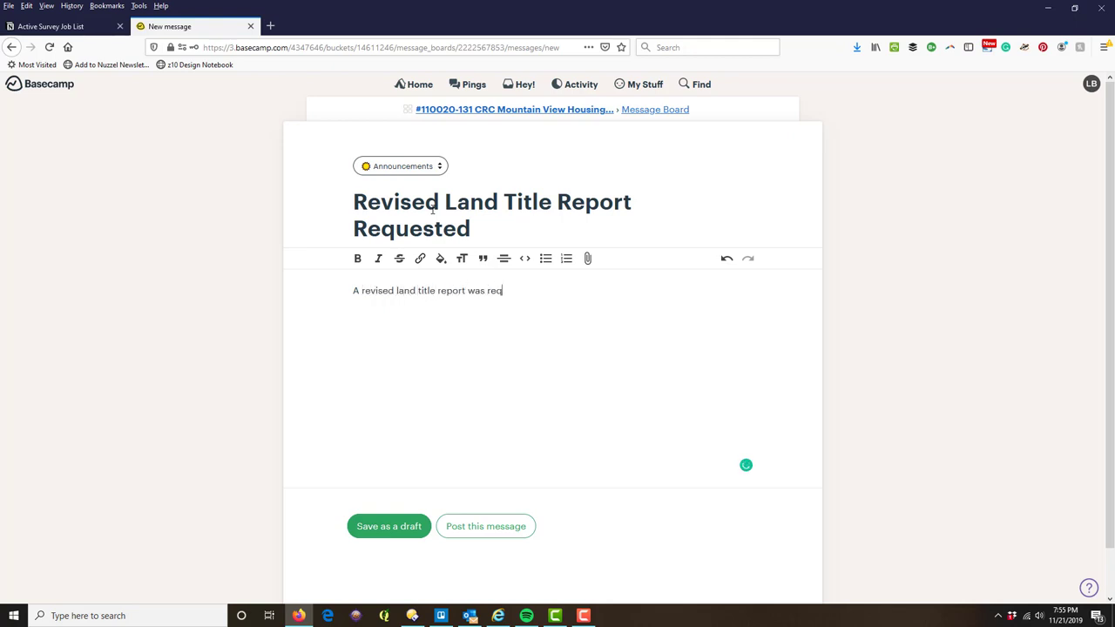
text(uested by e-)
text(mail from the client)
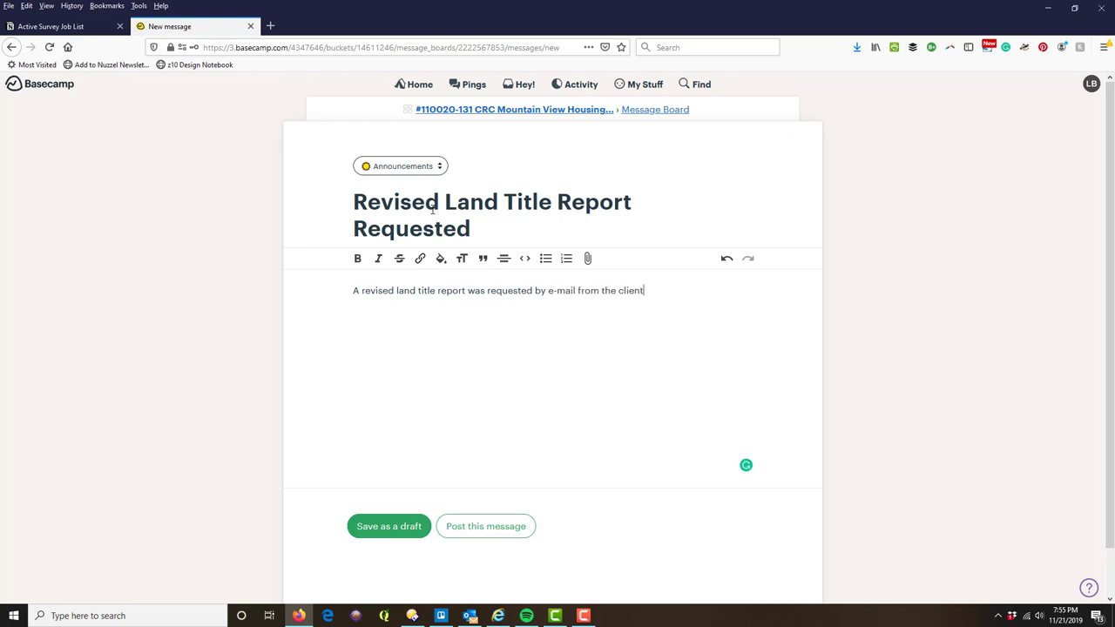
text( today.)
text( we ne)
key(BackSpace)
text(We neeew)
key(BackSpace)
key(BackSpace)
key(BackSpace)
text(the r)
text(sed l)
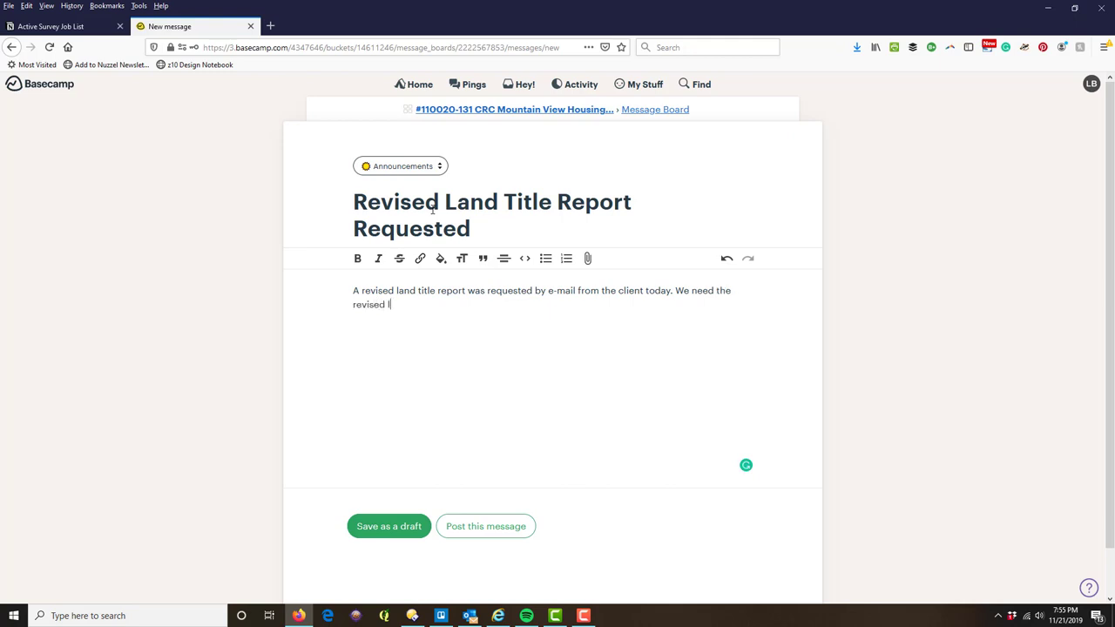
text(and title report to only)
text( cover th)
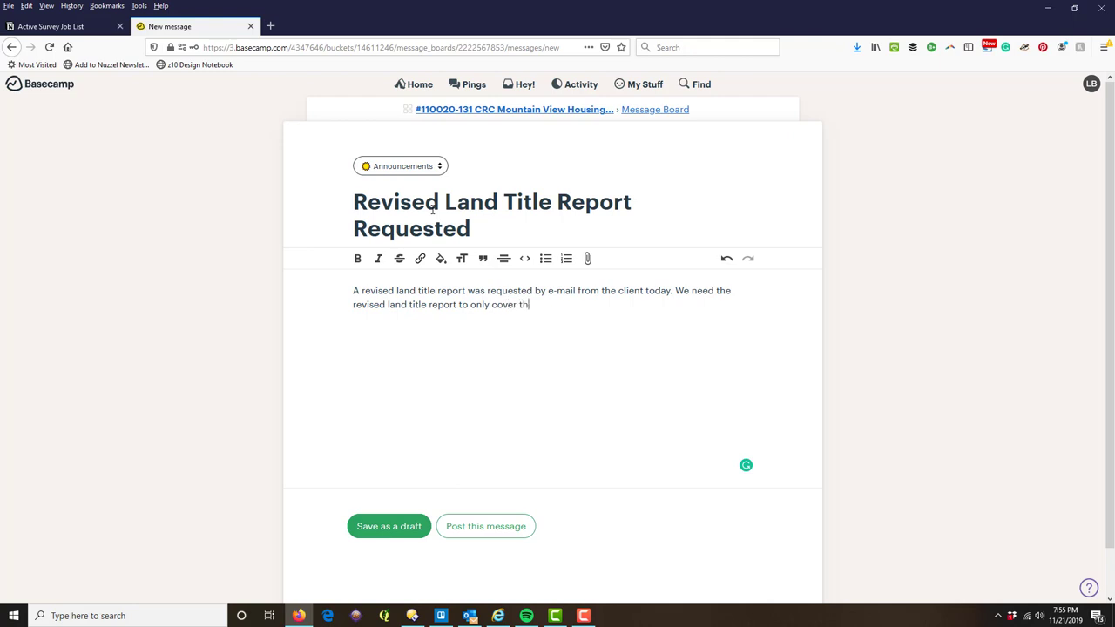
text(e geographic area o)
text(f the lease pa4r)
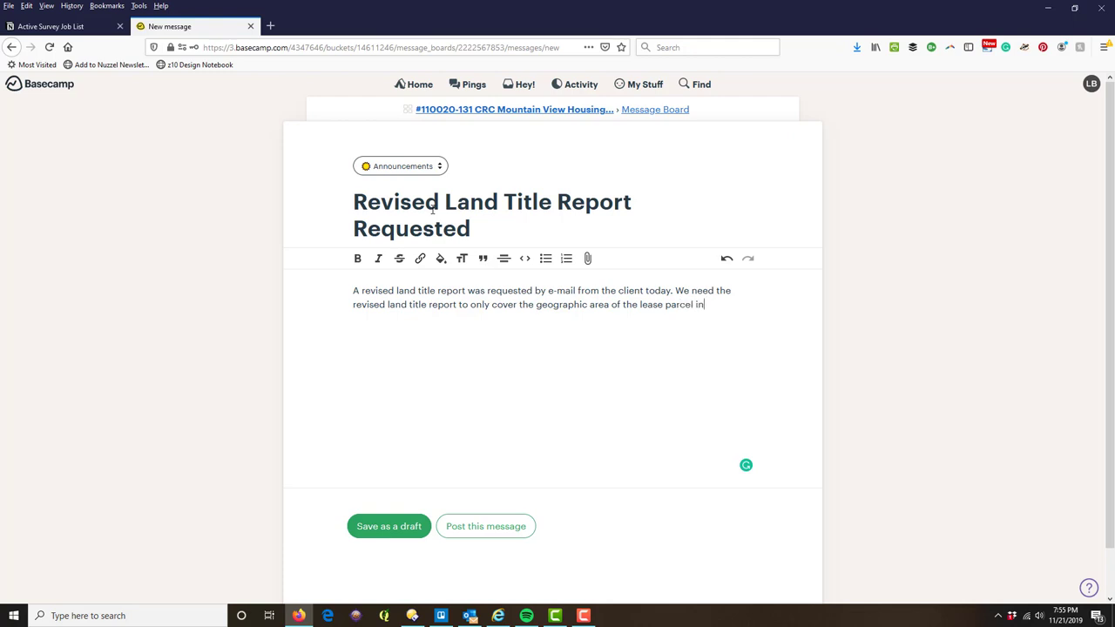
text(stead o)
text(f the much larger fee parcel.)
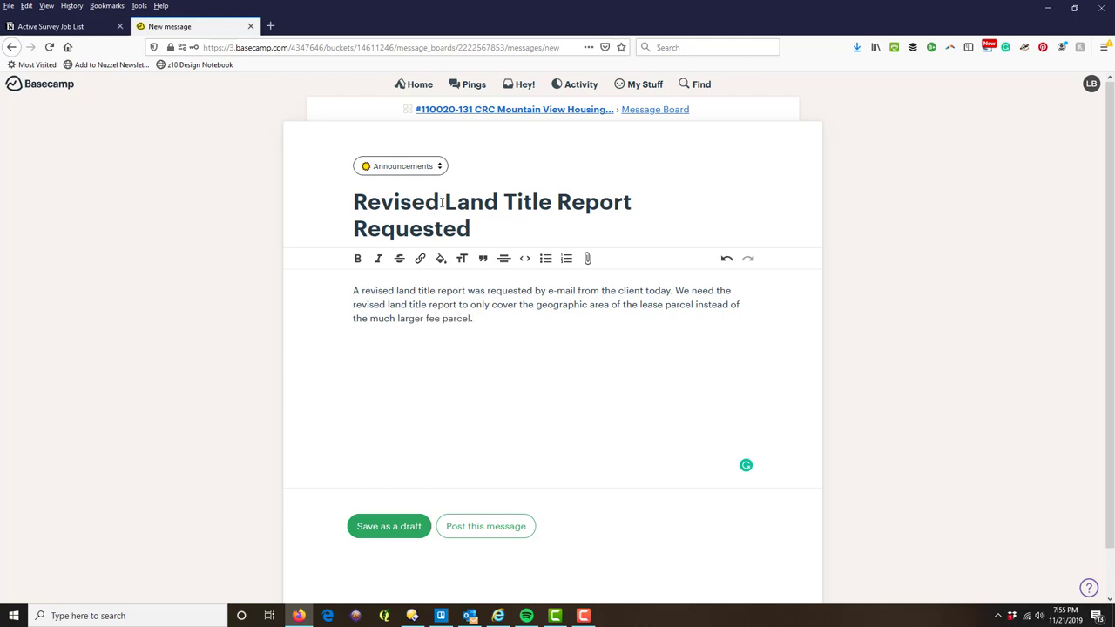
Step: Post the announcement and review both messages on the Message Board
click(474, 529)
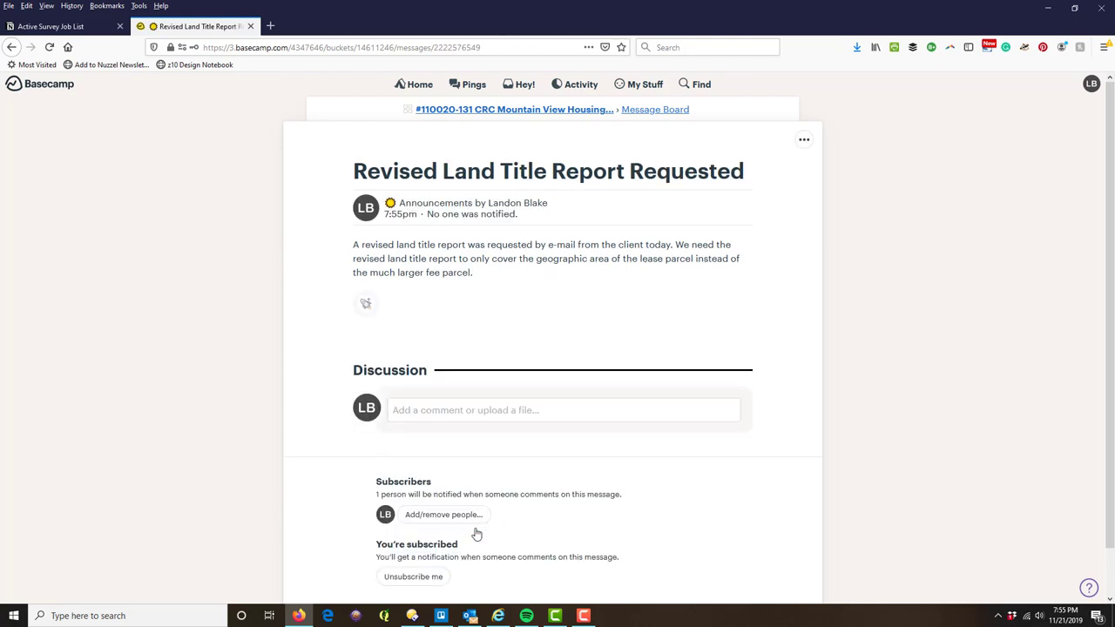
click(653, 120)
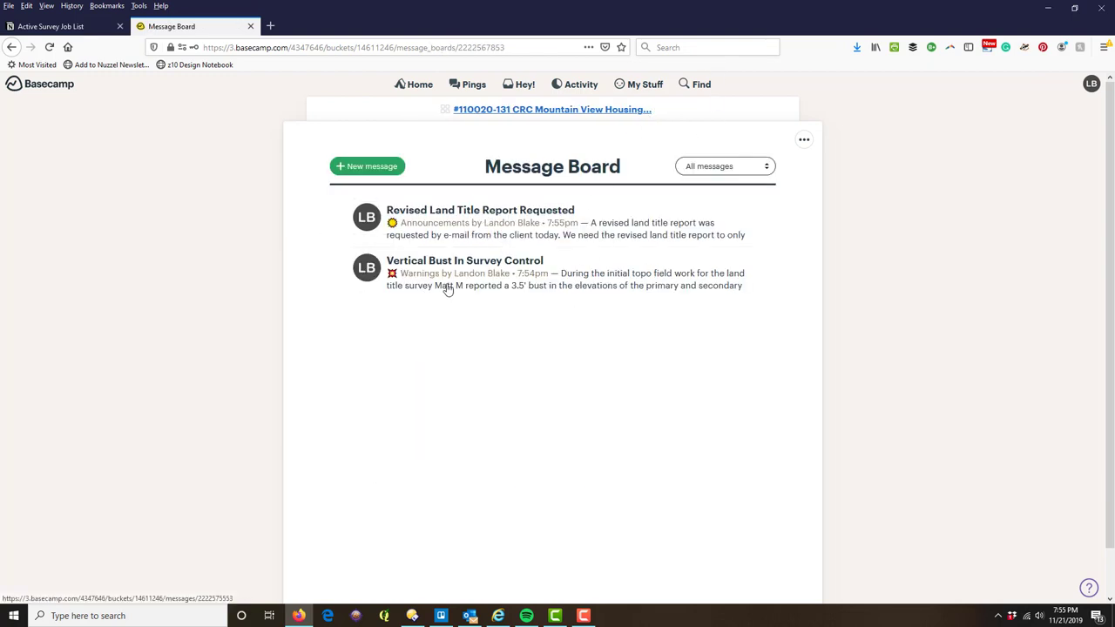
scroll(553, 261, down, 1)
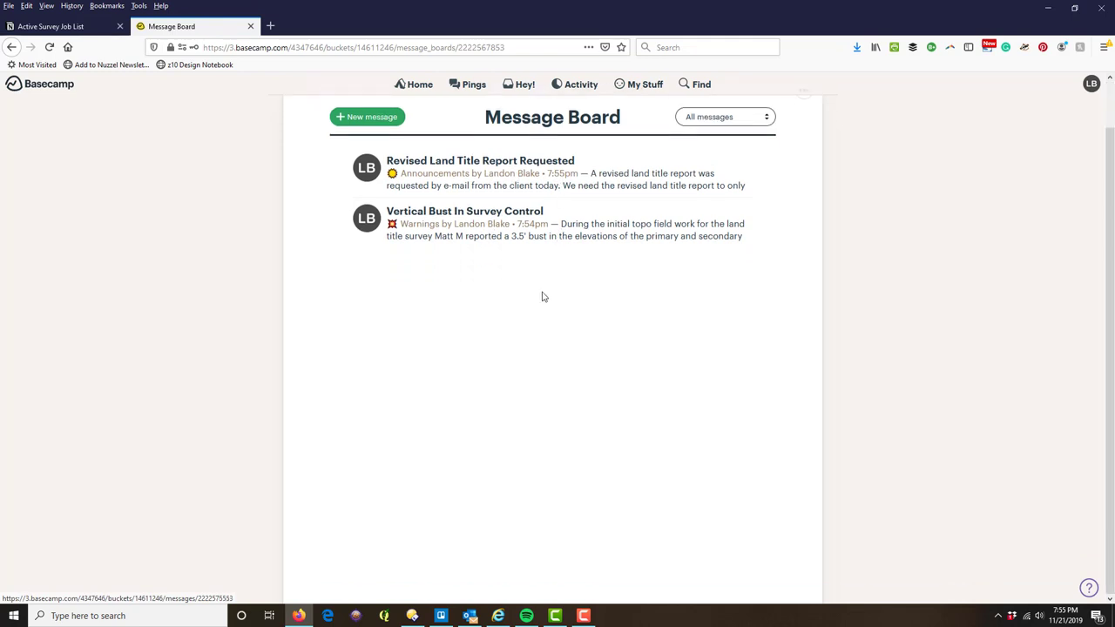
scroll(557, 296, up, 1)
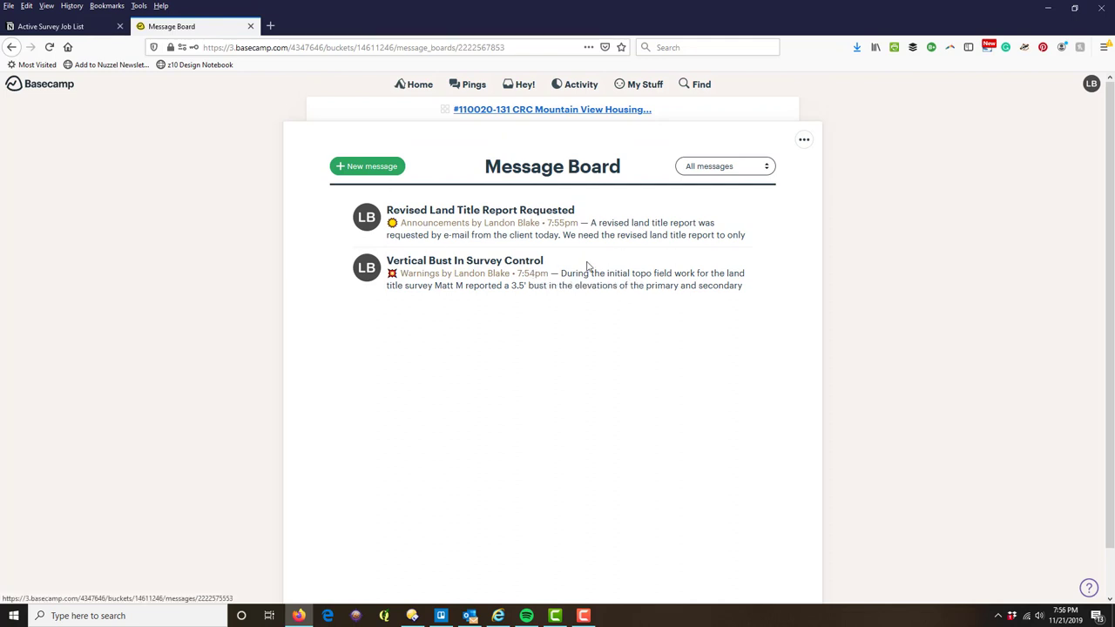
scroll(515, 322, down, 1)
scroll(487, 348, up, 1)
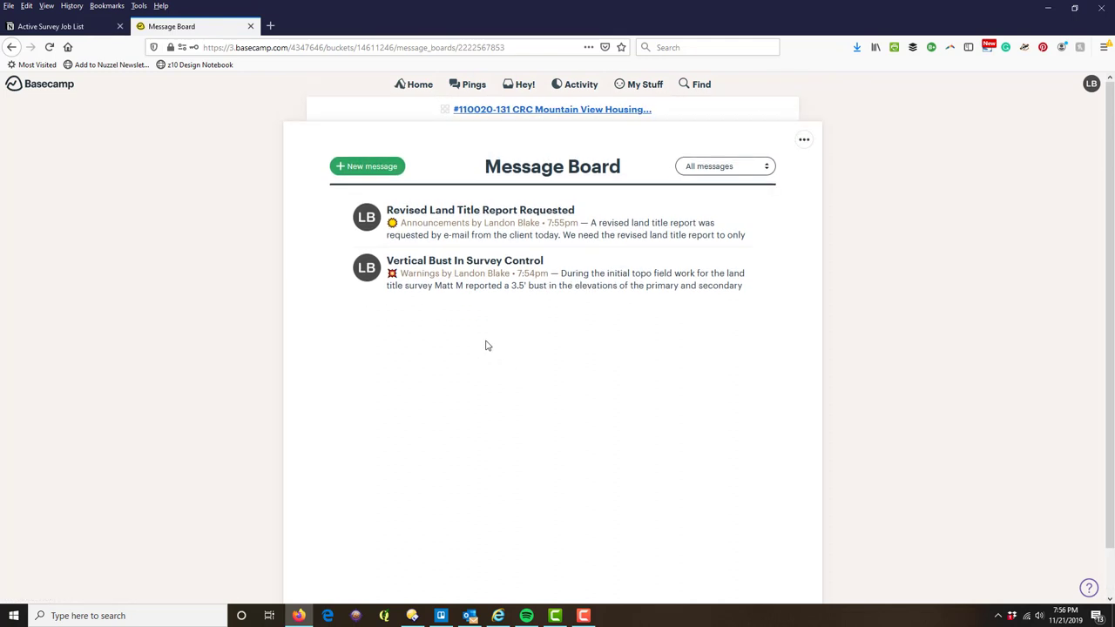
scroll(513, 365, down, 1)
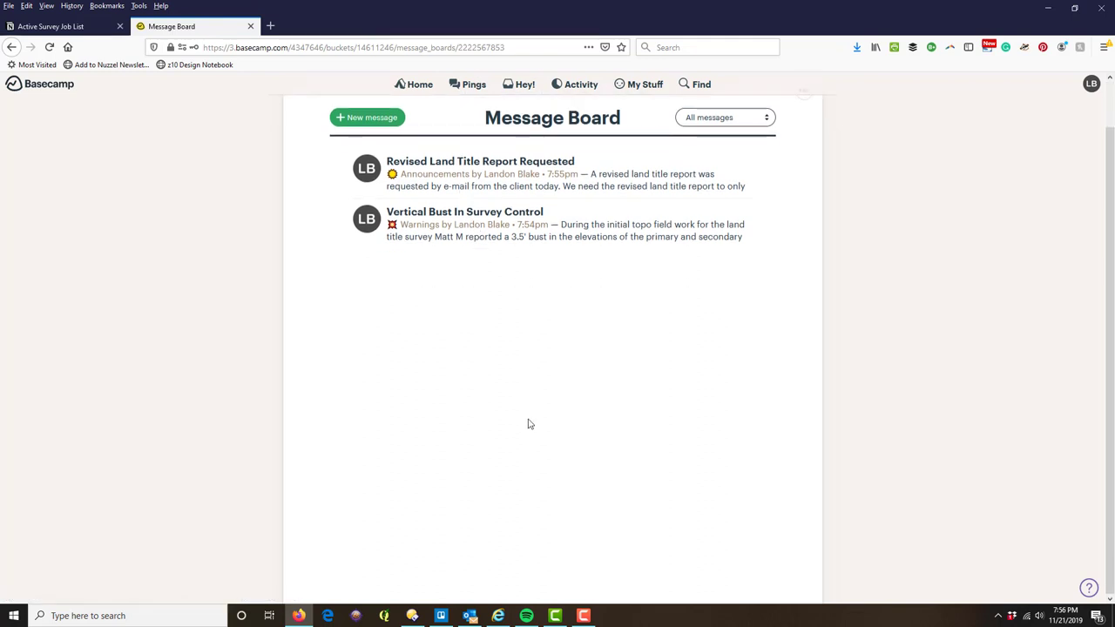
scroll(530, 418, up, 1)
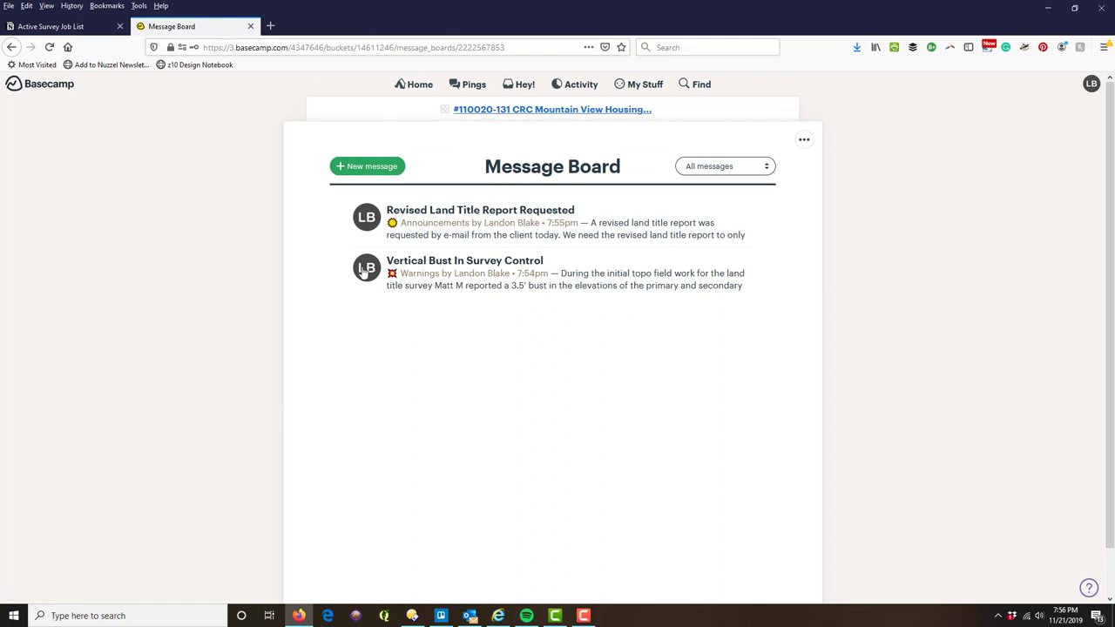
Step: Check the project Schedule's Nov 22 and Nov 26 deadlines, then return Home
click(590, 111)
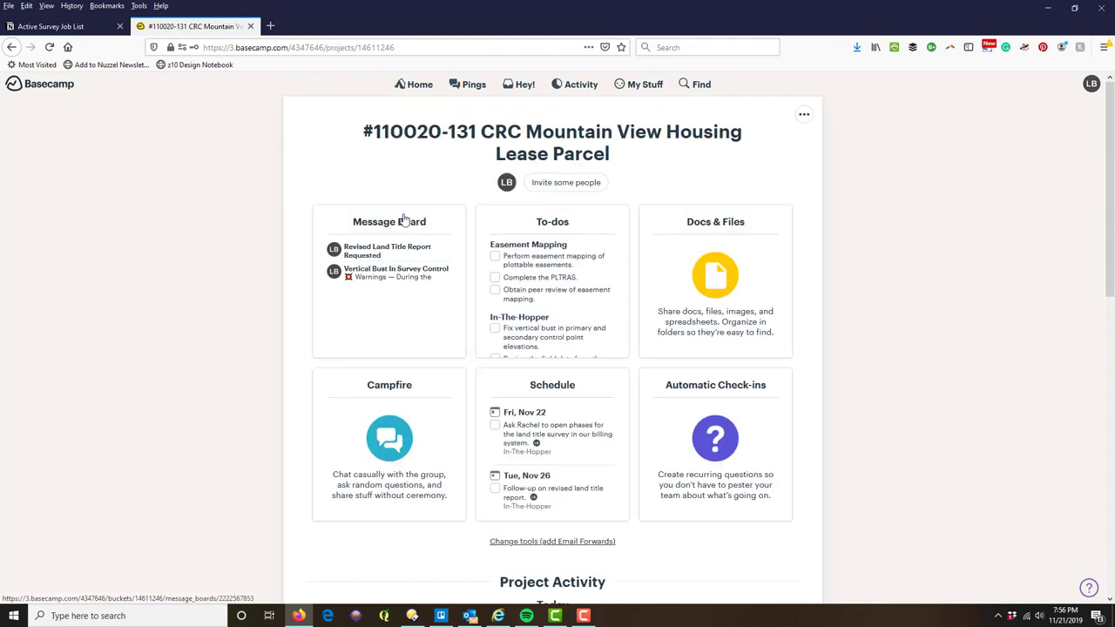
click(541, 397)
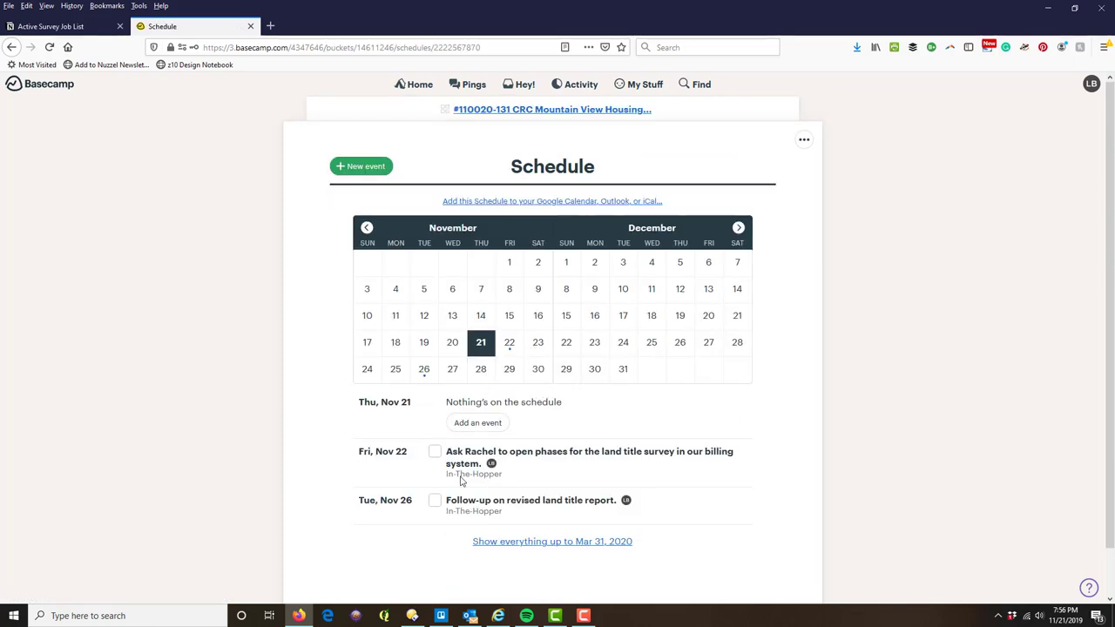
click(513, 349)
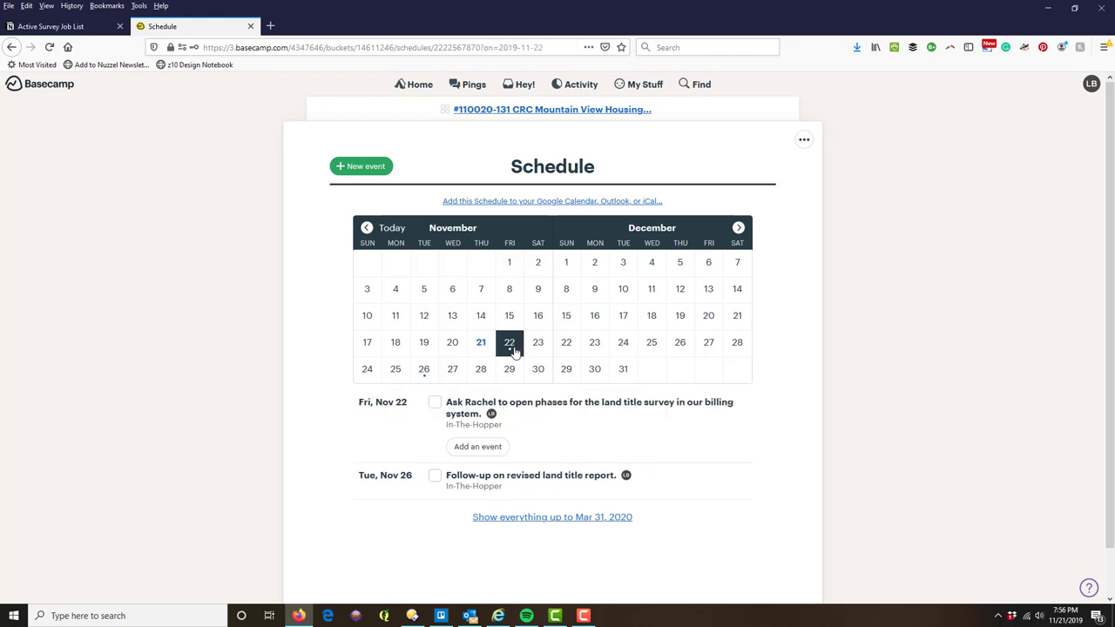
click(425, 372)
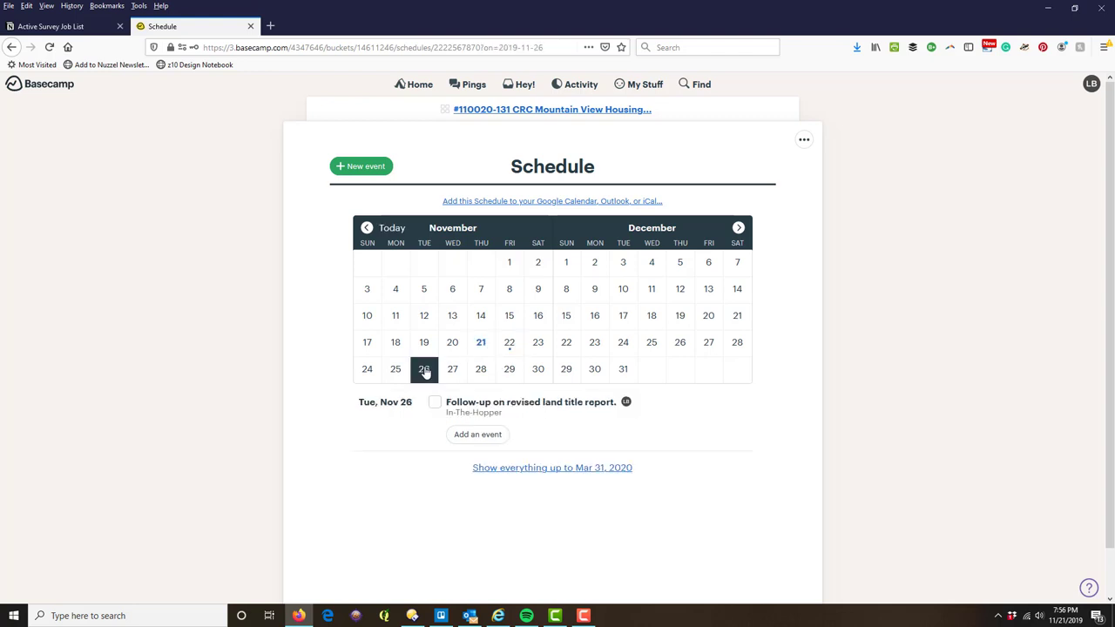
click(504, 348)
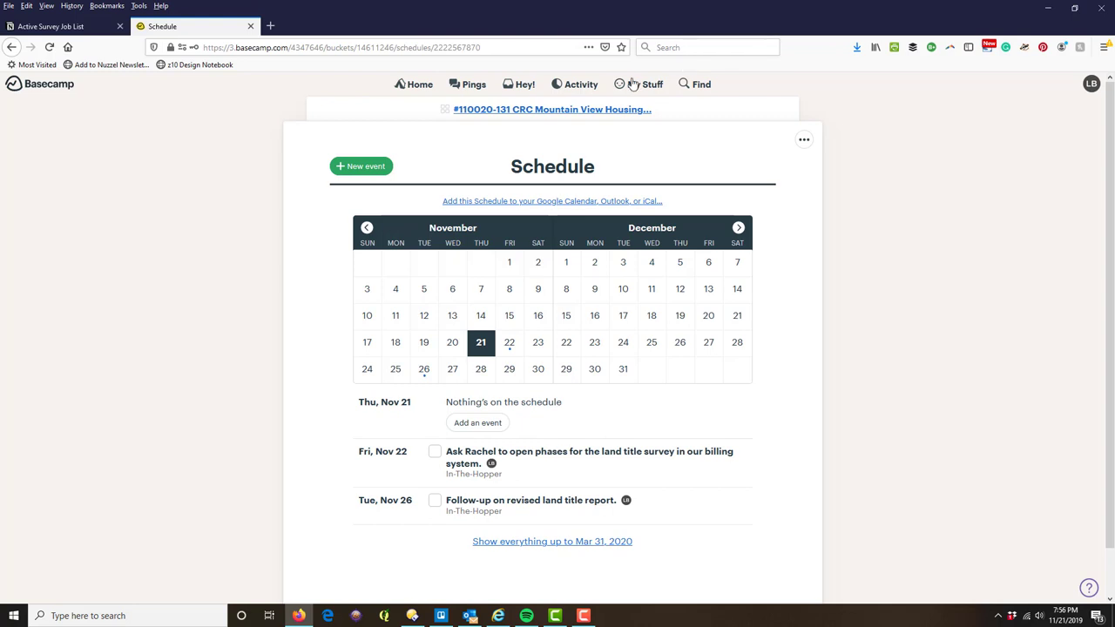
click(430, 87)
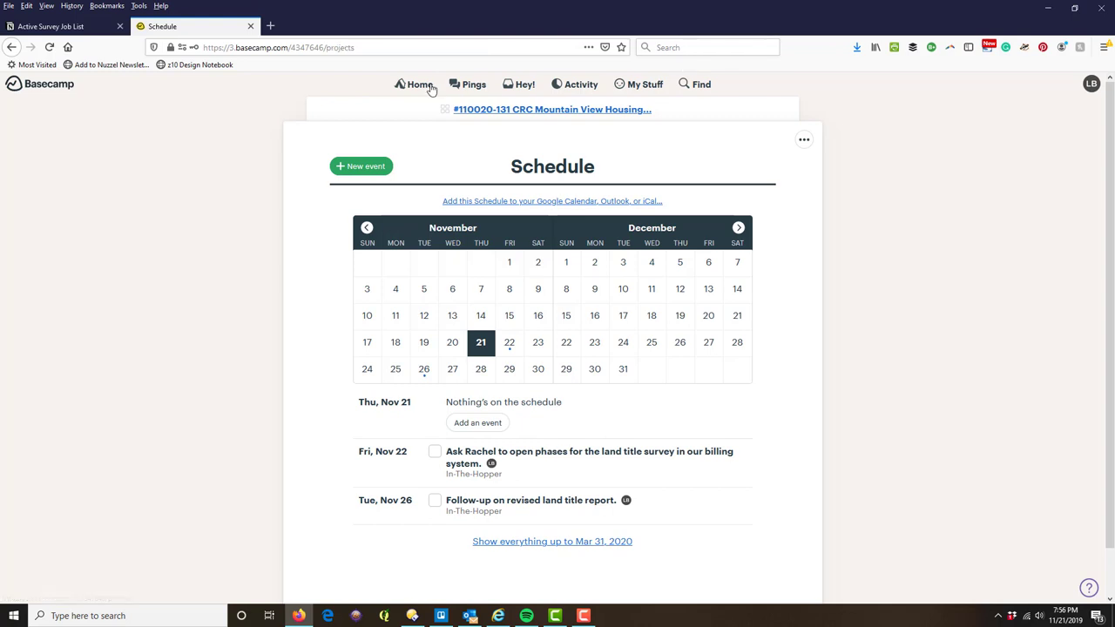